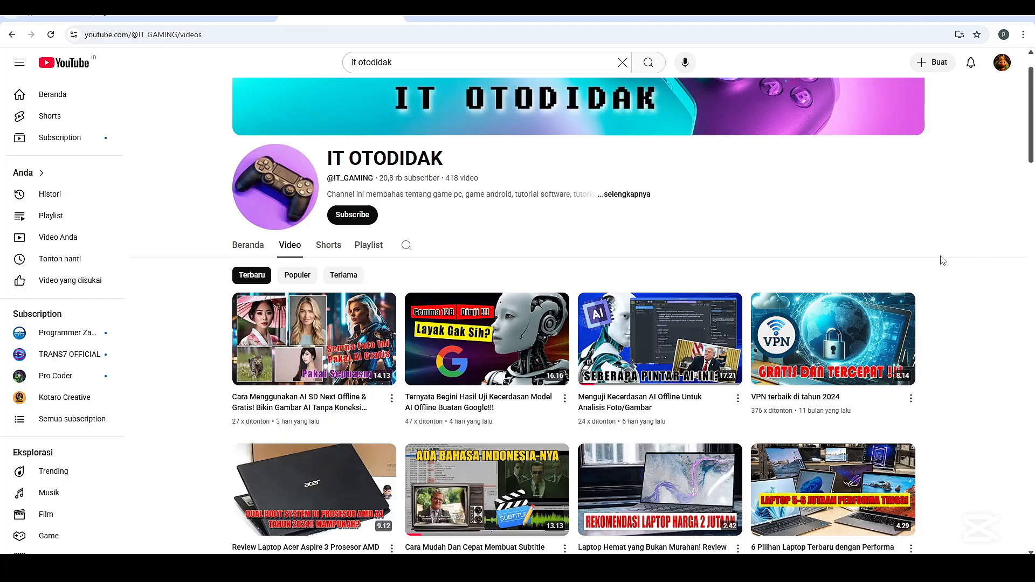
Switch from the YouTube channel's video list to the Voice Changer Client, reposition its window and stop the voice conversion
scroll(932, 280, down, 4)
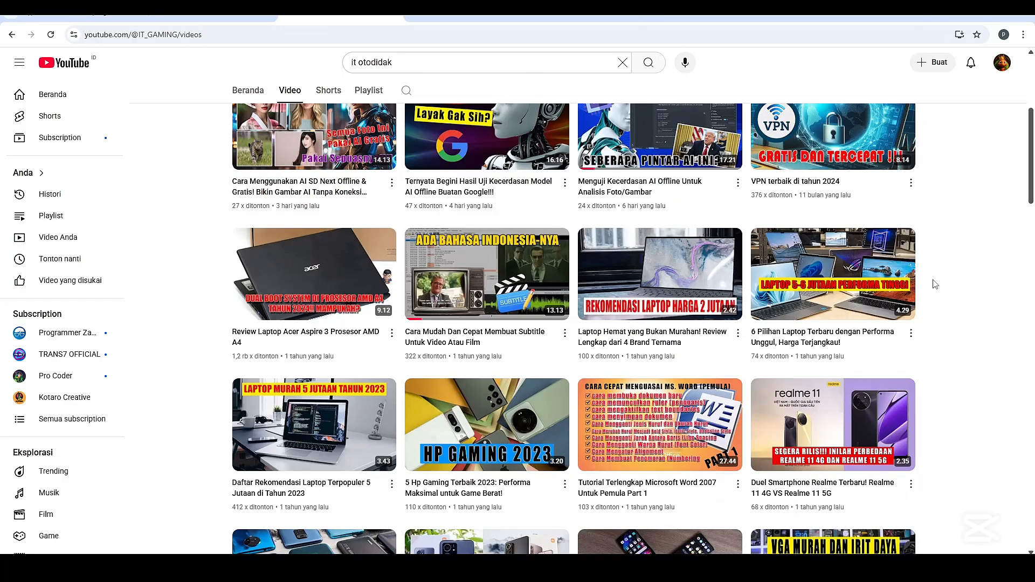
scroll(935, 284, down, 2)
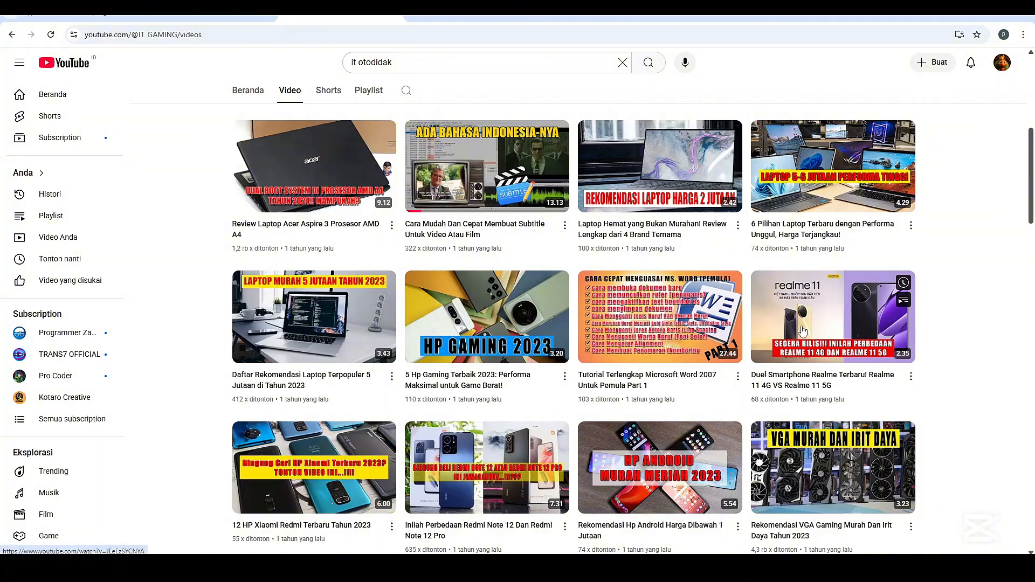
click(653, 566)
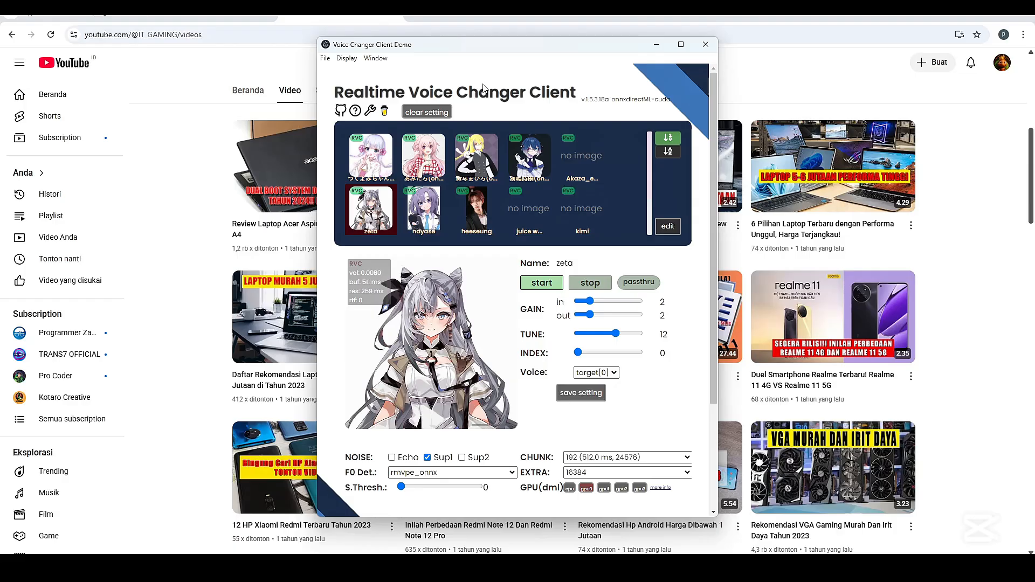
drag(488, 50, 462, 52)
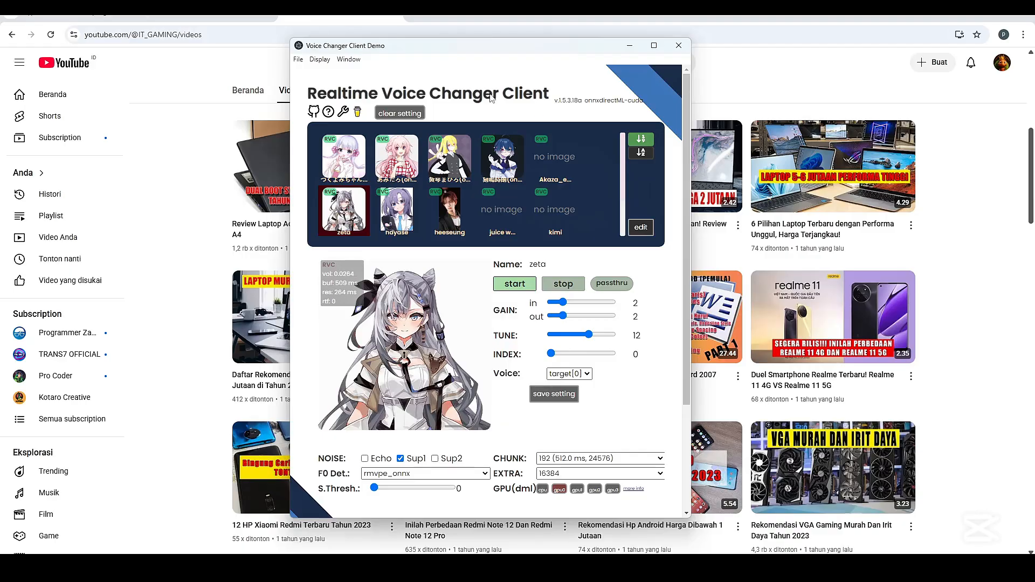
scroll(533, 280, down, 2)
drag(572, 51, 701, 66)
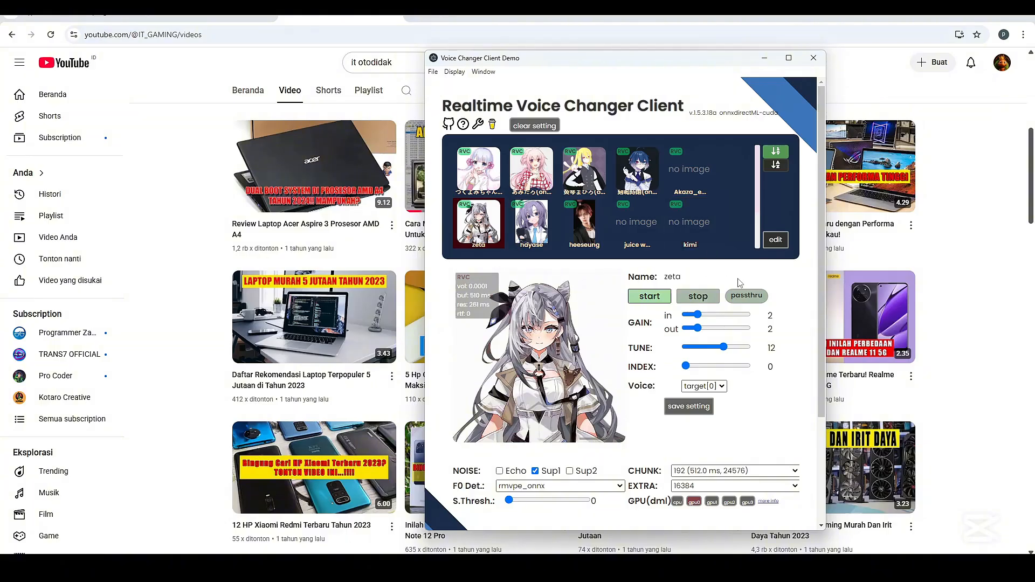
click(695, 301)
Switch to OBS, set the Mic/Aux device to Microphone (Thronmax MDrill Zero), and minimize OBS
click(633, 567)
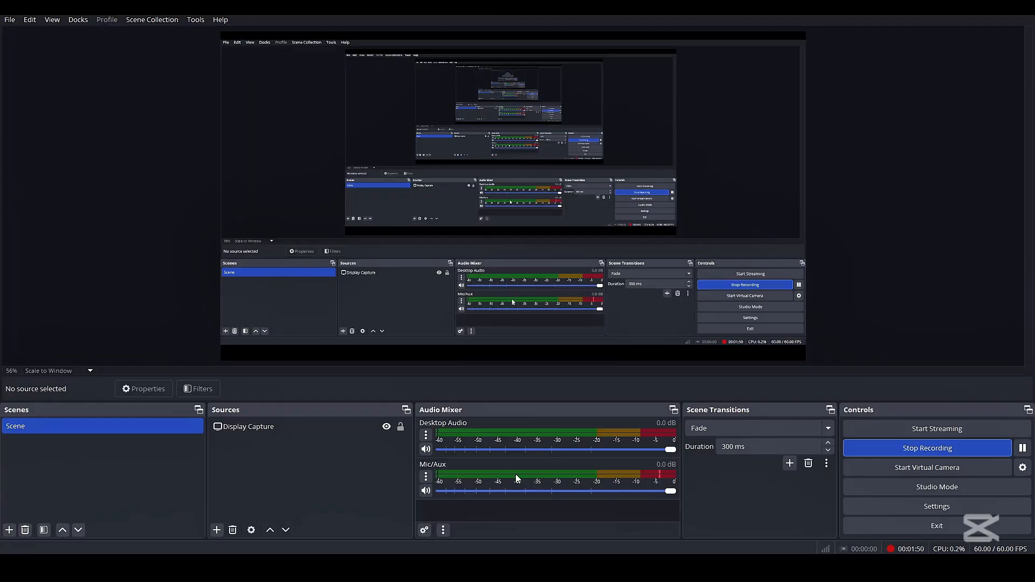
right_click(515, 474)
click(566, 451)
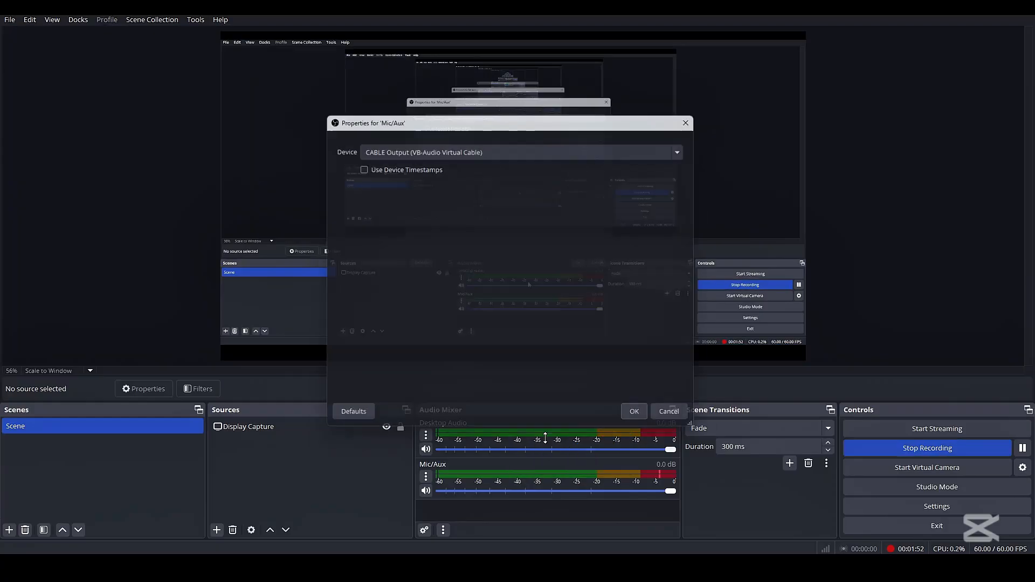
click(445, 148)
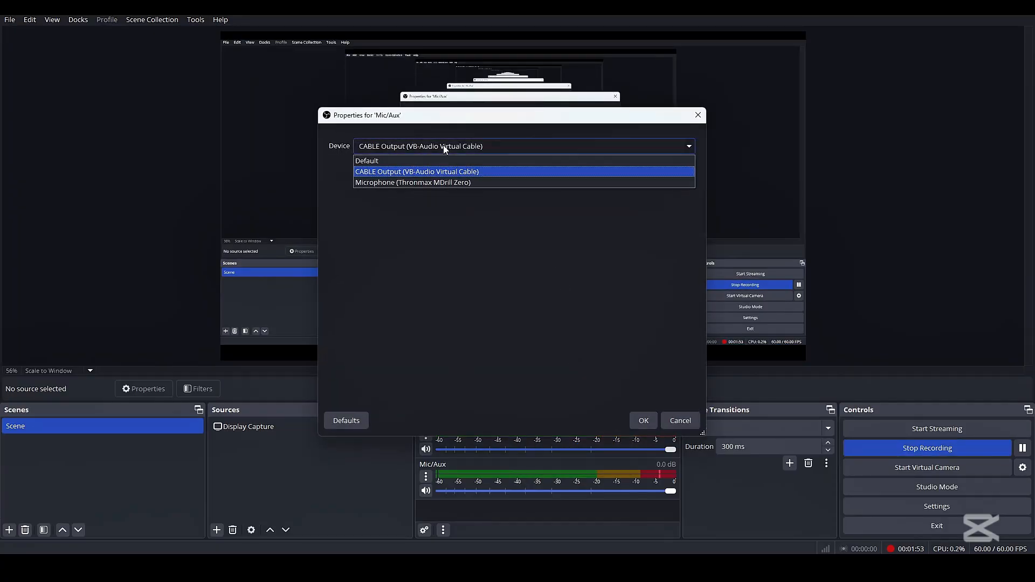
click(425, 182)
click(649, 422)
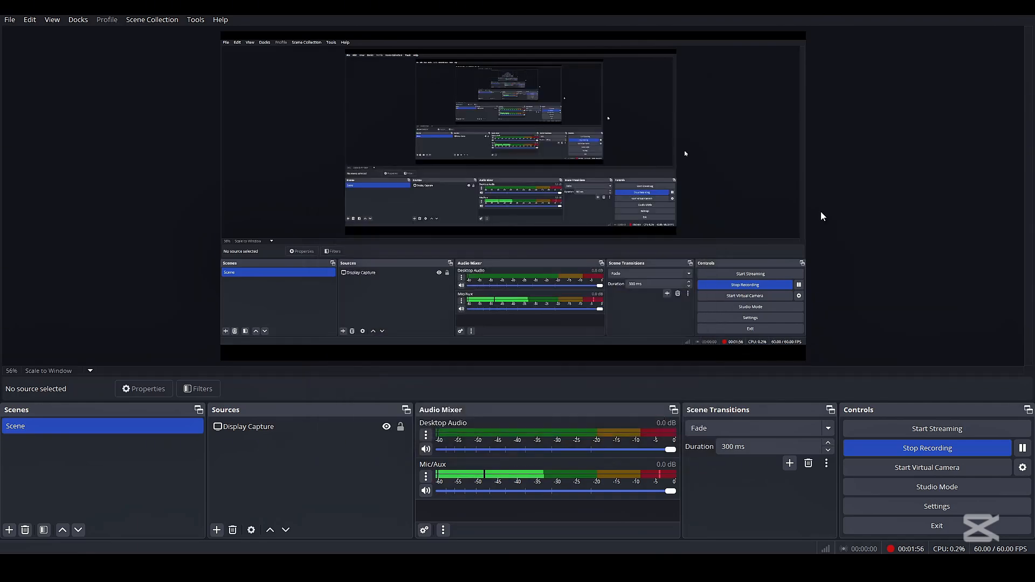
click(972, 16)
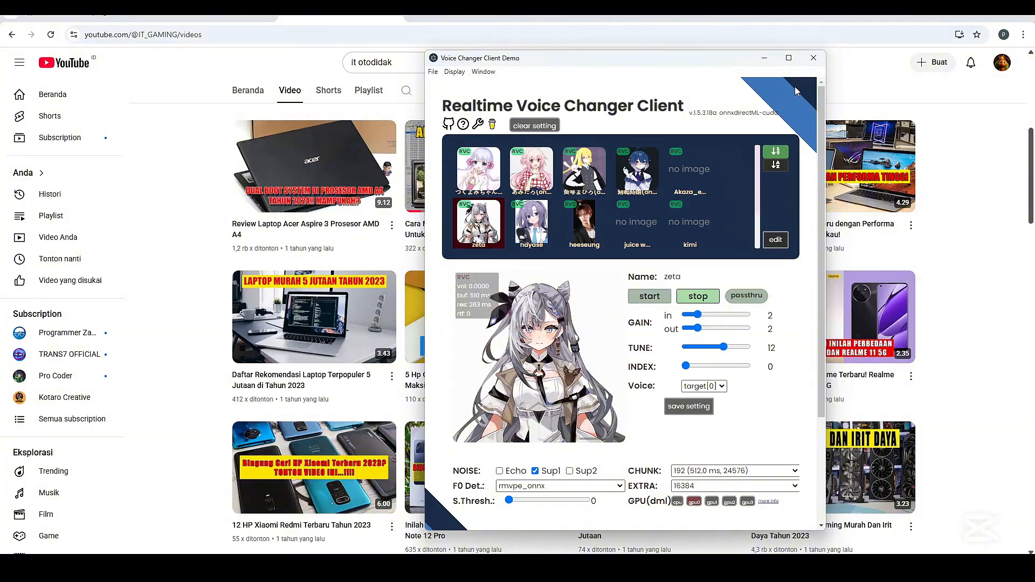
Minimize the Voice Changer Client and examine the w-okada/voice-changer GitHub page's release notes, download links and file list
click(764, 58)
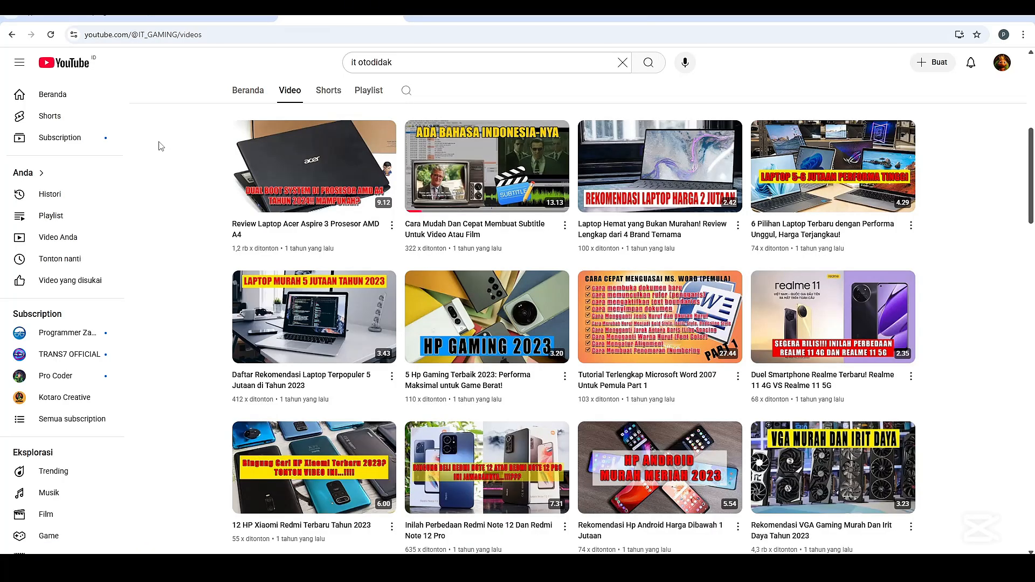
click(73, 17)
scroll(96, 149, up, 5)
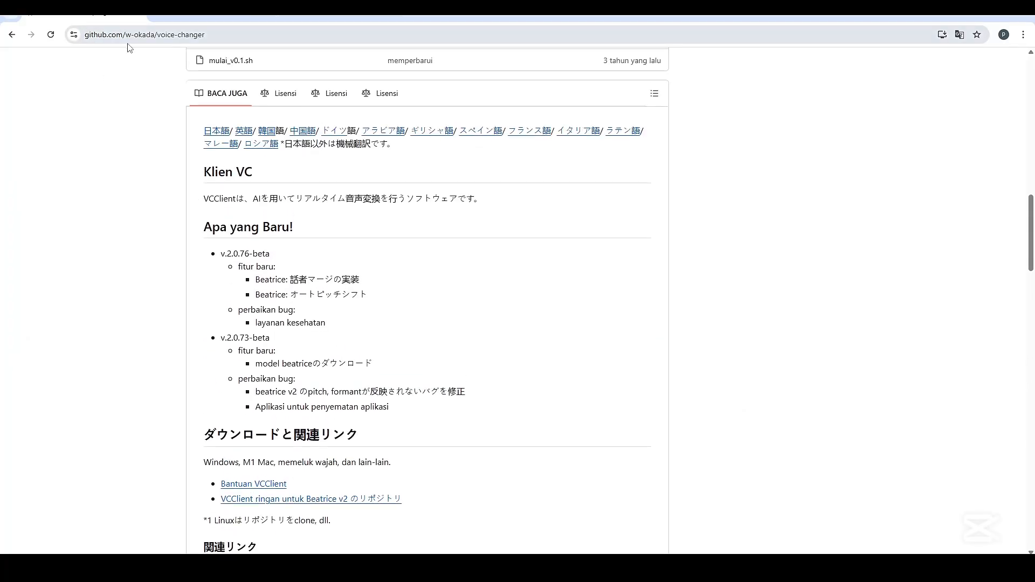
scroll(291, 203, down, 5)
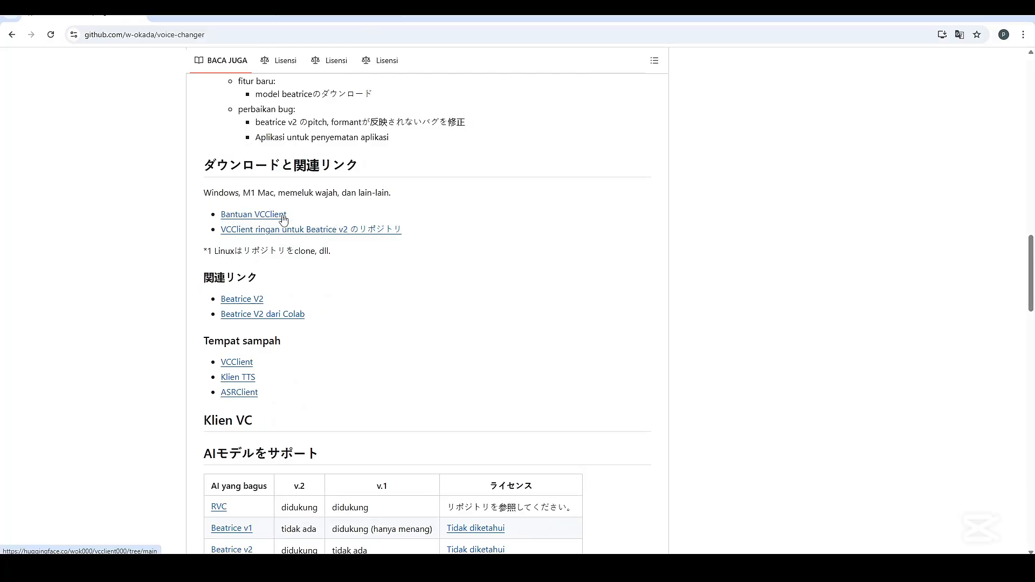
scroll(249, 111, up, 10)
scroll(250, 110, down, 8)
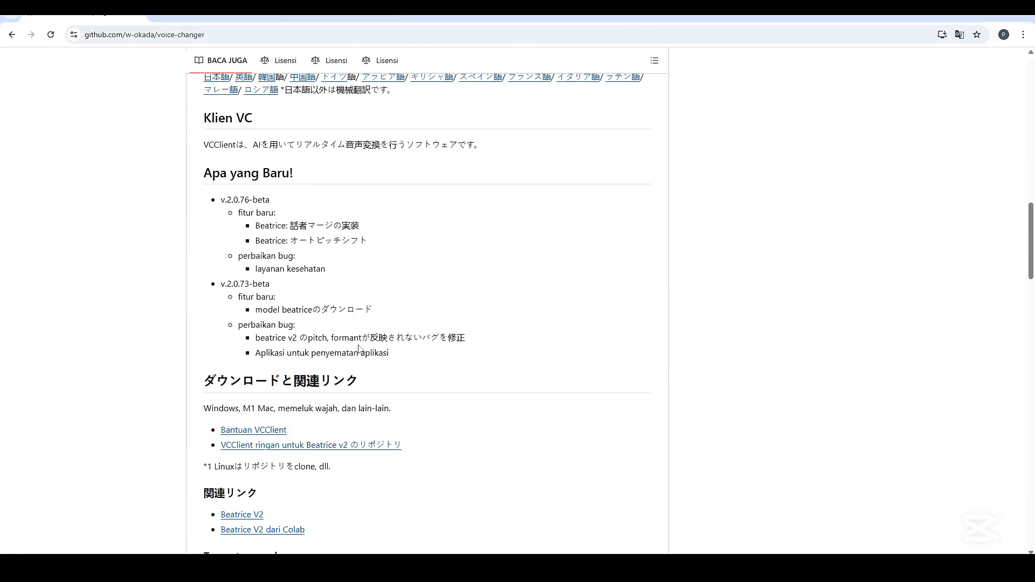
scroll(595, 319, up, 8)
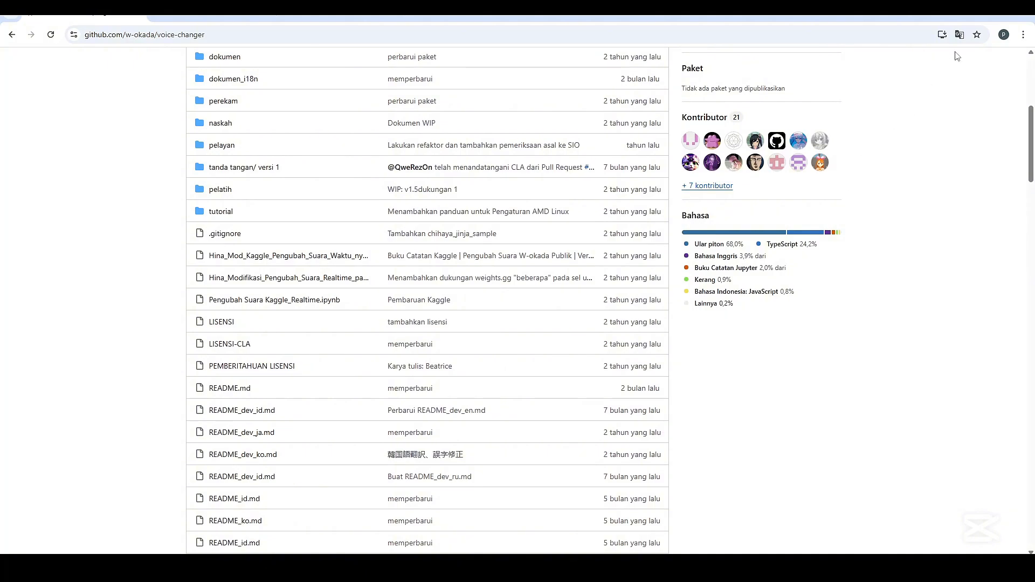
Show the page's translation language choices and open the Bantuan VCClient download link in the README
click(958, 35)
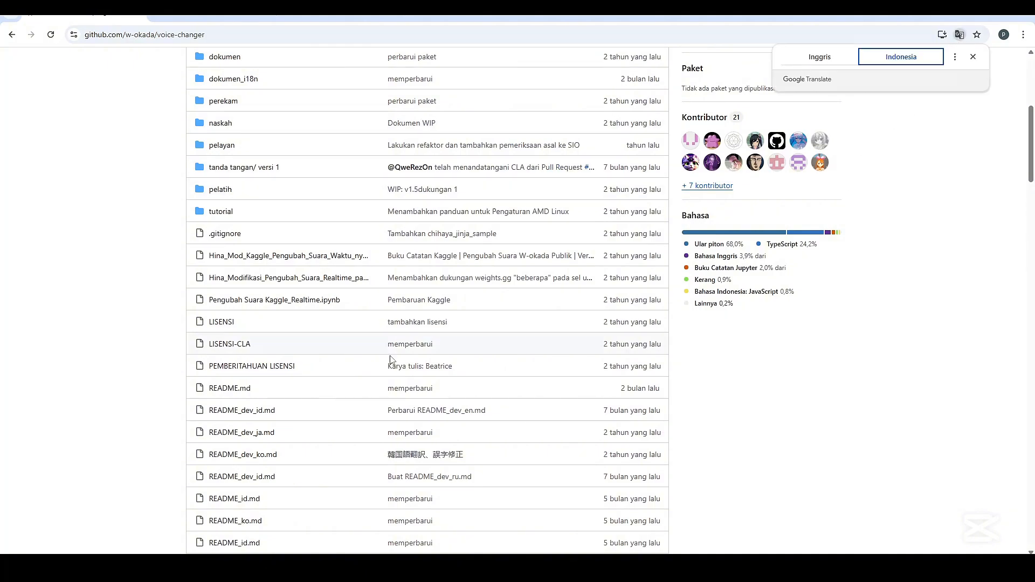
scroll(392, 361, down, 2)
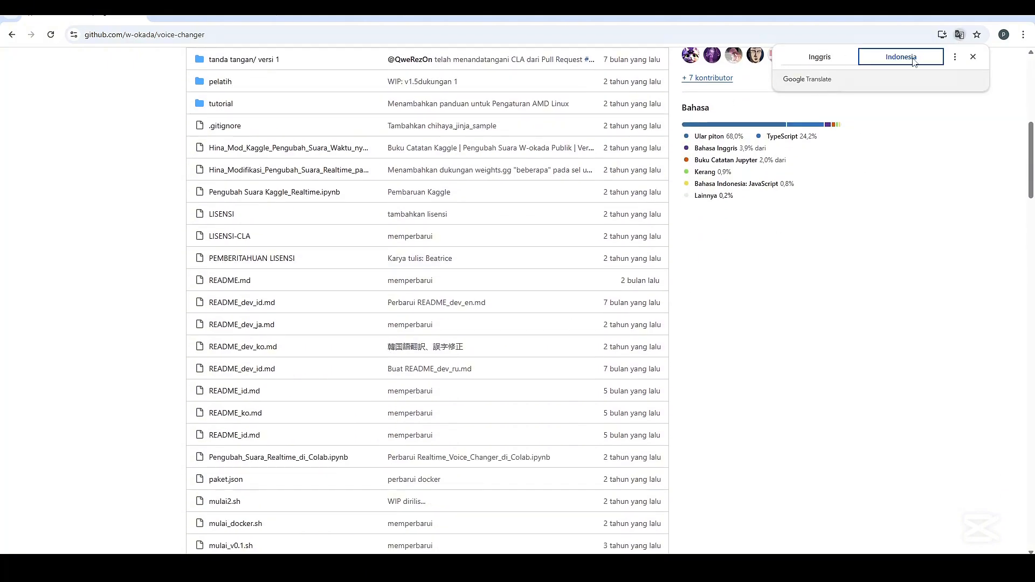
scroll(233, 272, down, 15)
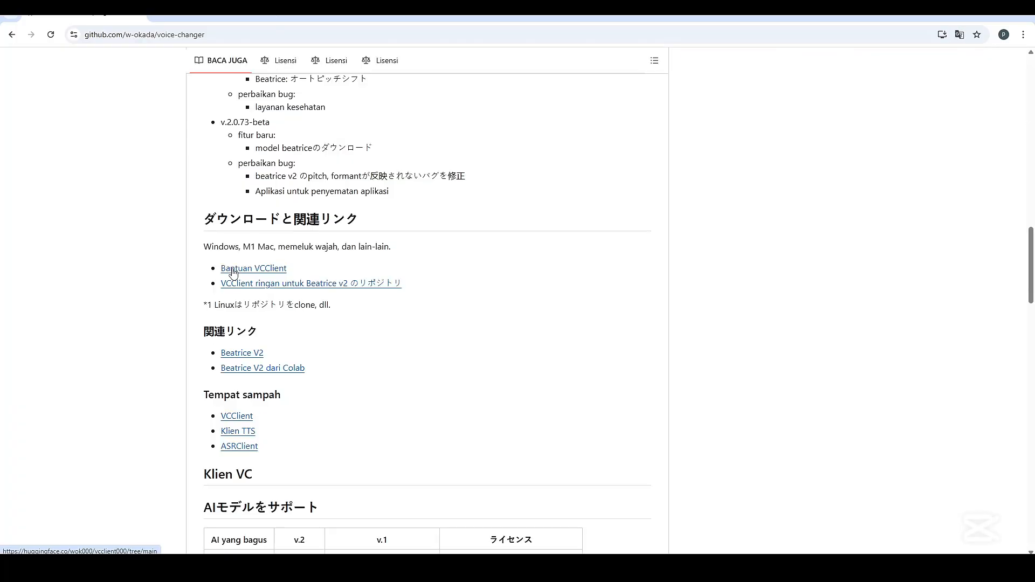
click(233, 272)
Examine the vcclient000 file list on Hugging Face and highlight the MMVCServerSIO mac_onnxcpu-nocuda archives
scroll(305, 237, down, 3)
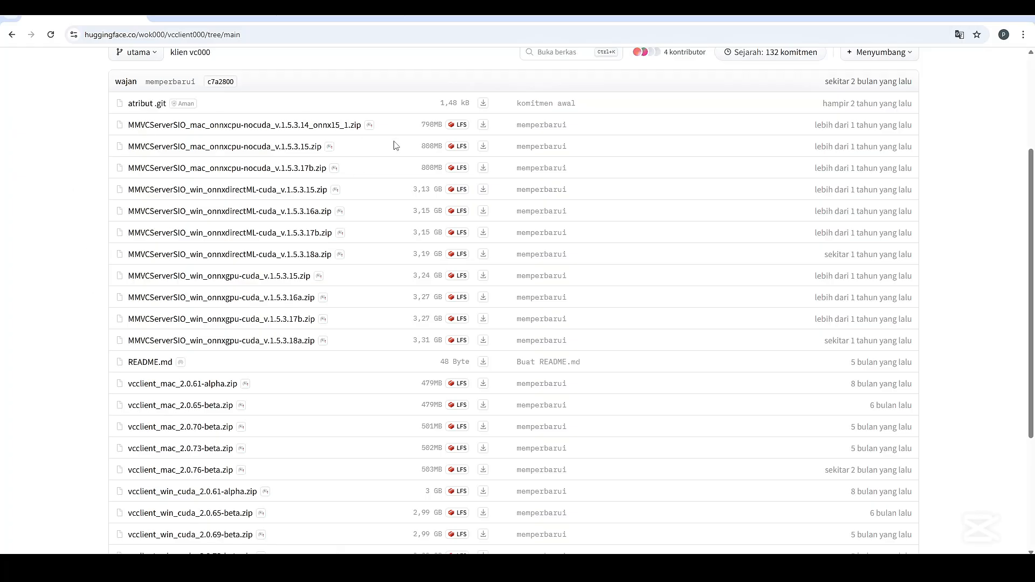
scroll(200, 442, down, 3)
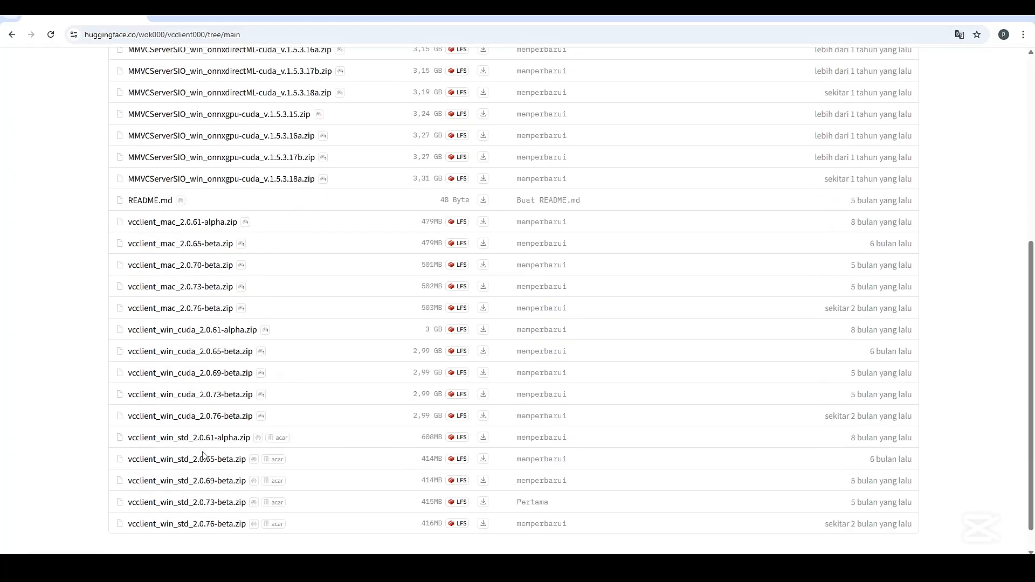
scroll(202, 455, up, 3)
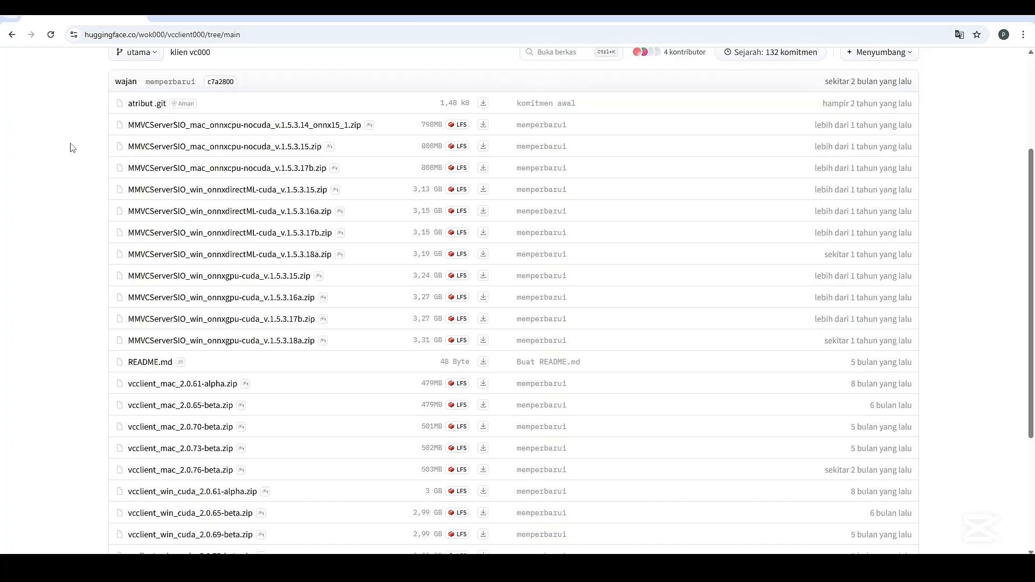
drag(96, 117, 358, 178)
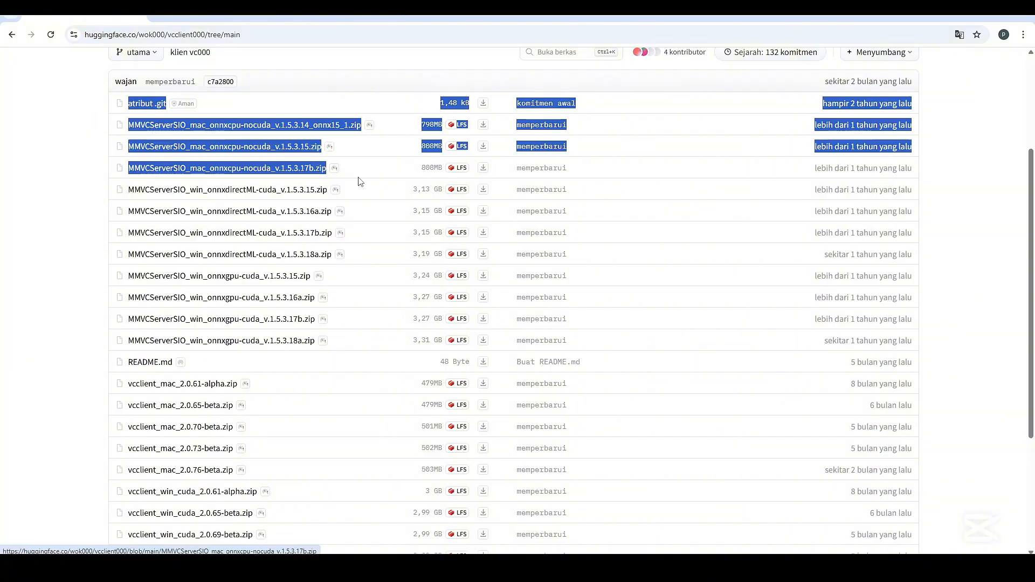
click(93, 123)
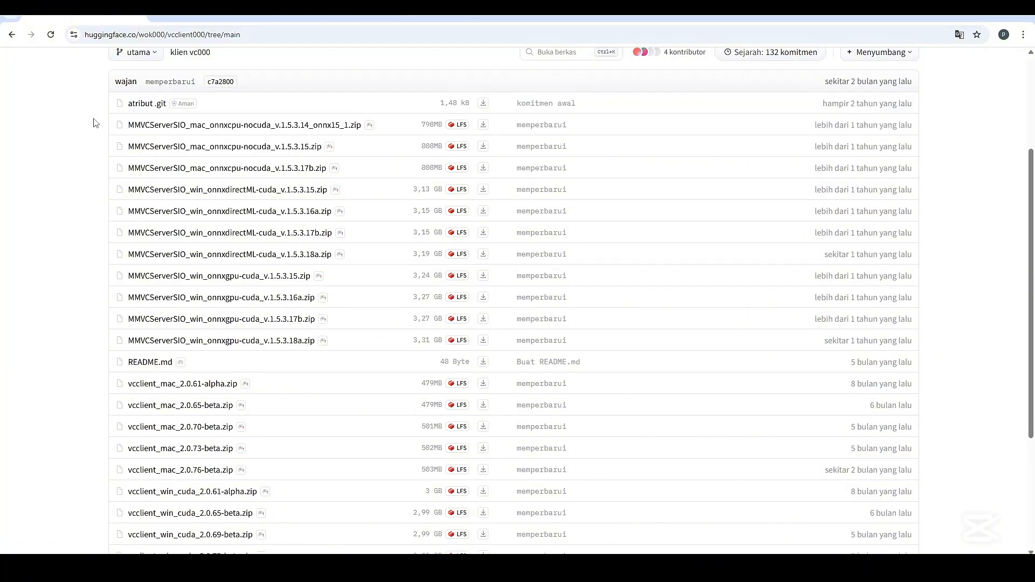
drag(99, 122, 340, 179)
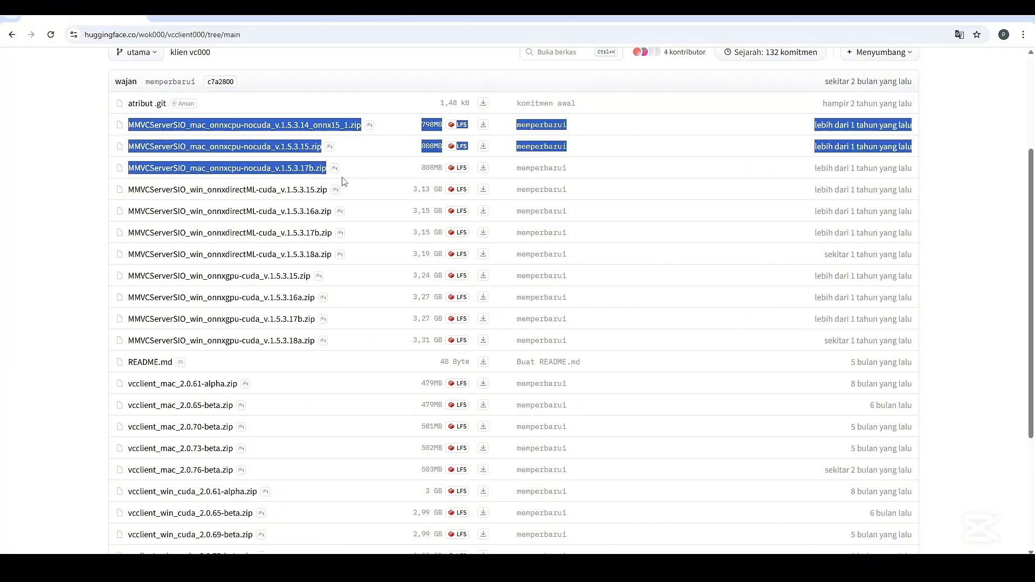
click(40, 221)
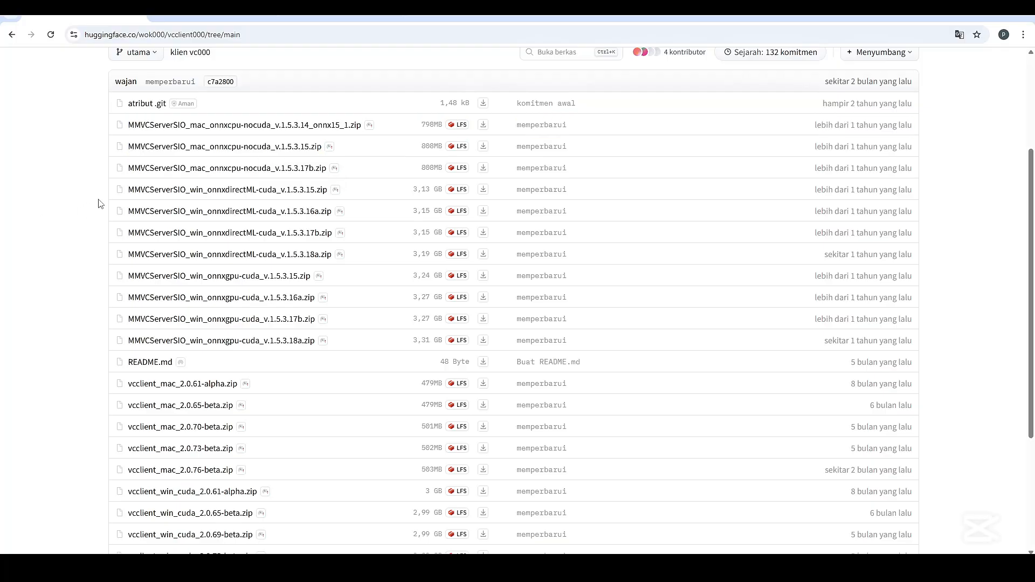
Compare the Windows MMVCServerSIO archives by highlighting the onnxgpu-cuda and onnxdirectML-cuda groups
drag(102, 195, 304, 337)
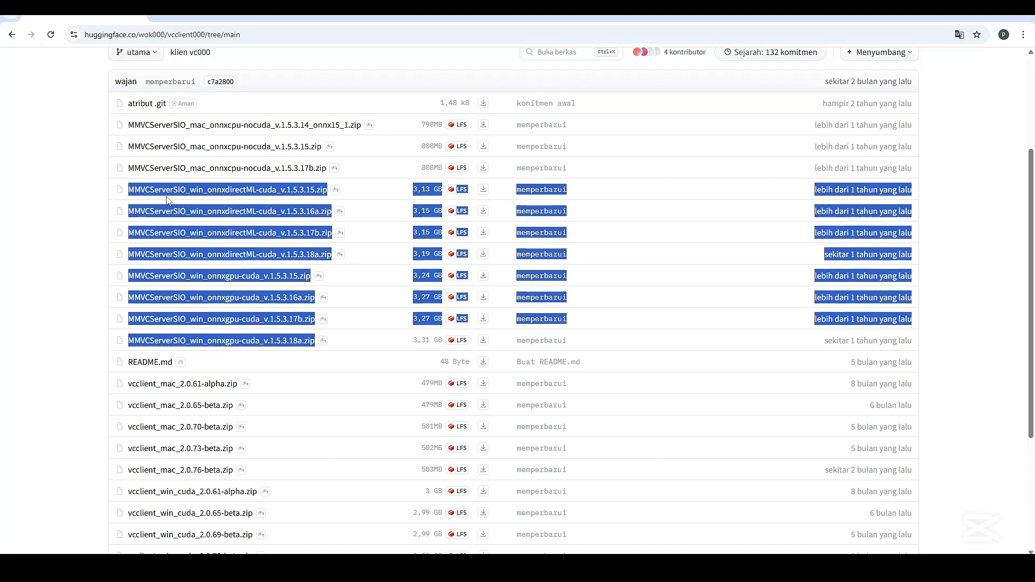
click(93, 195)
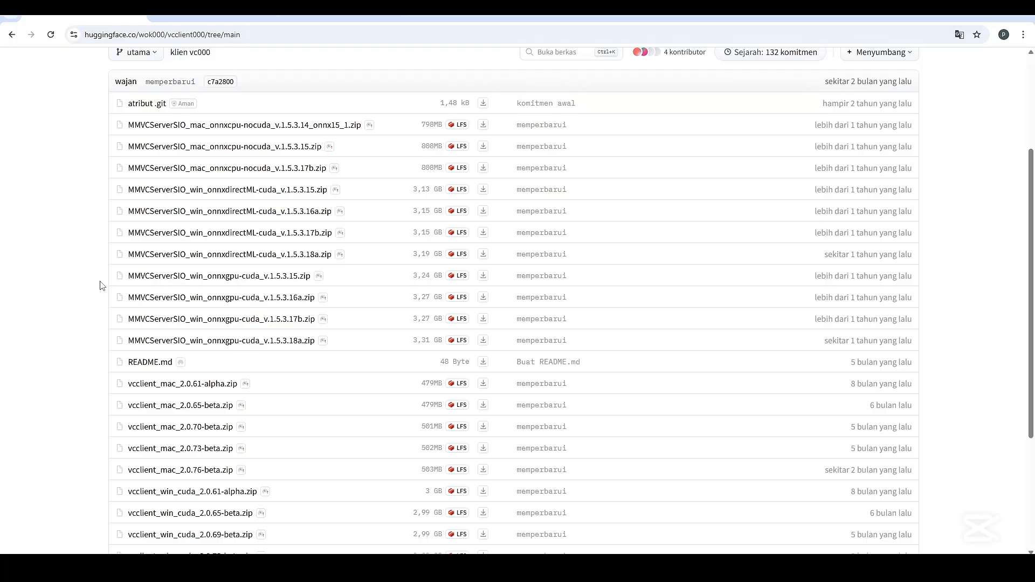
drag(85, 272, 305, 335)
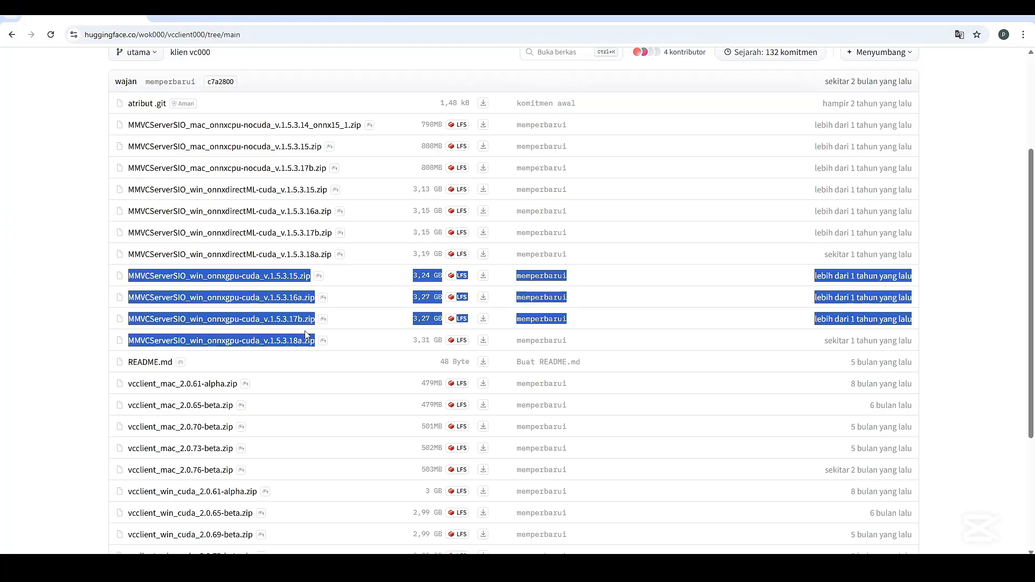
click(69, 281)
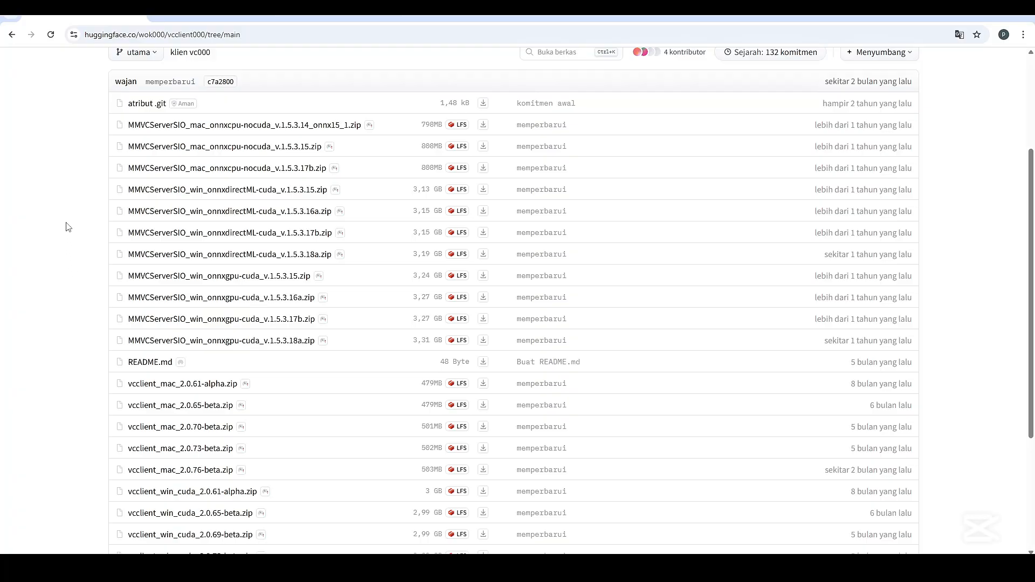
drag(114, 190, 362, 260)
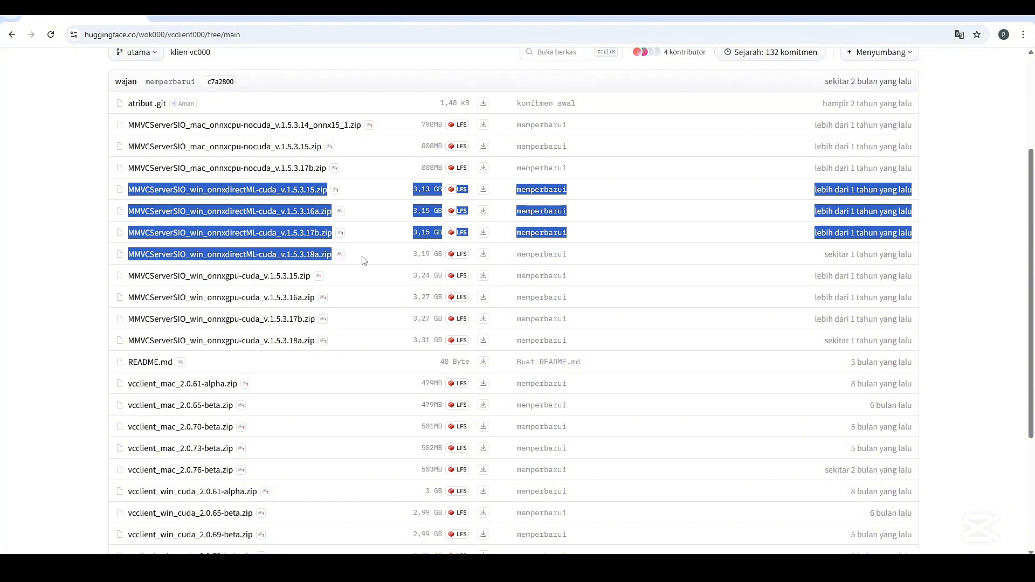
click(91, 223)
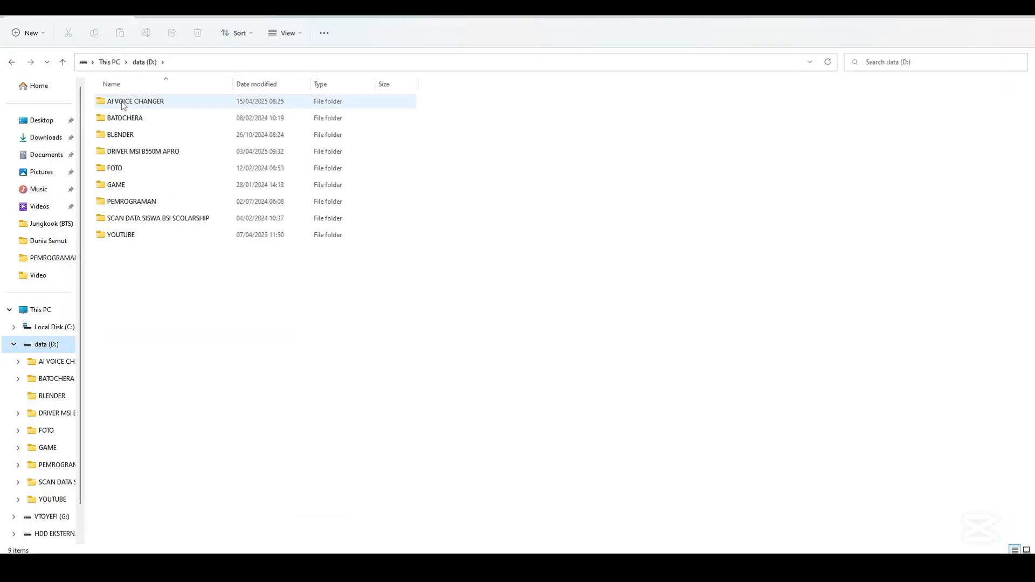
Open the AI VOICE CHANGER folder on drive D and extract MMVCServerSIO_win_onnxdirectML-cuda_v.1.5.3.18a.zip there with 7-Zip
double_click(119, 104)
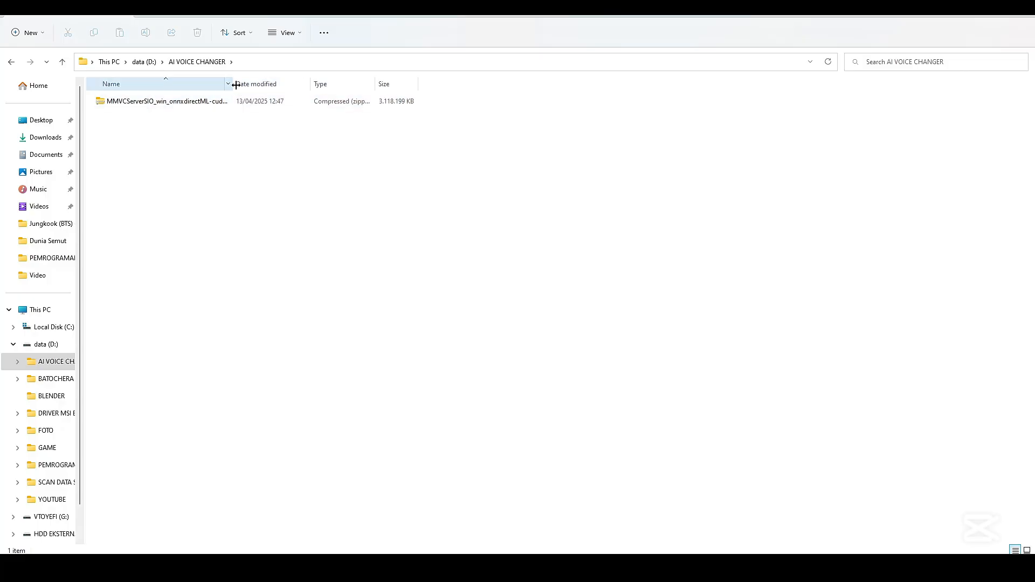
drag(233, 88, 350, 98)
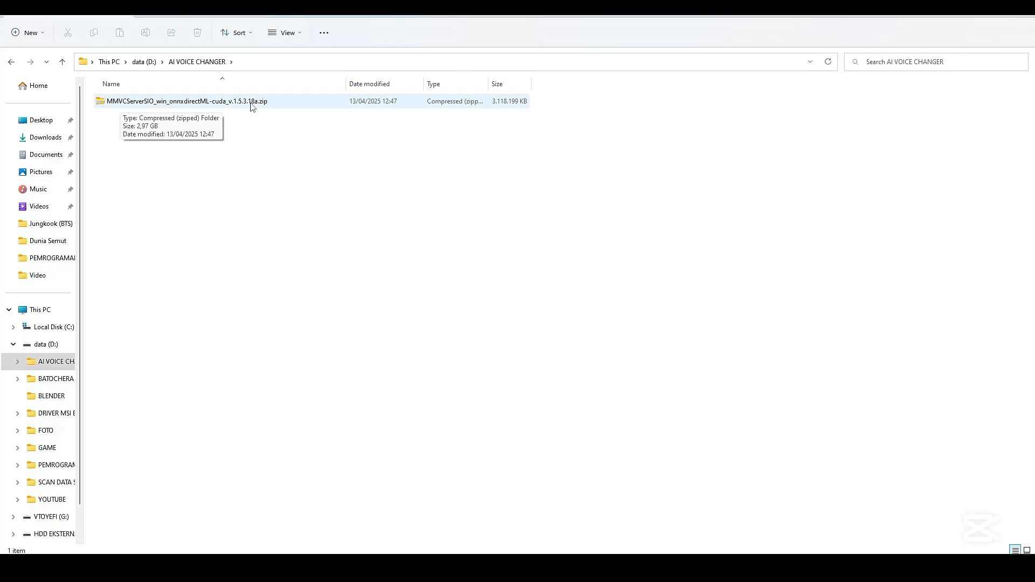
right_click(193, 103)
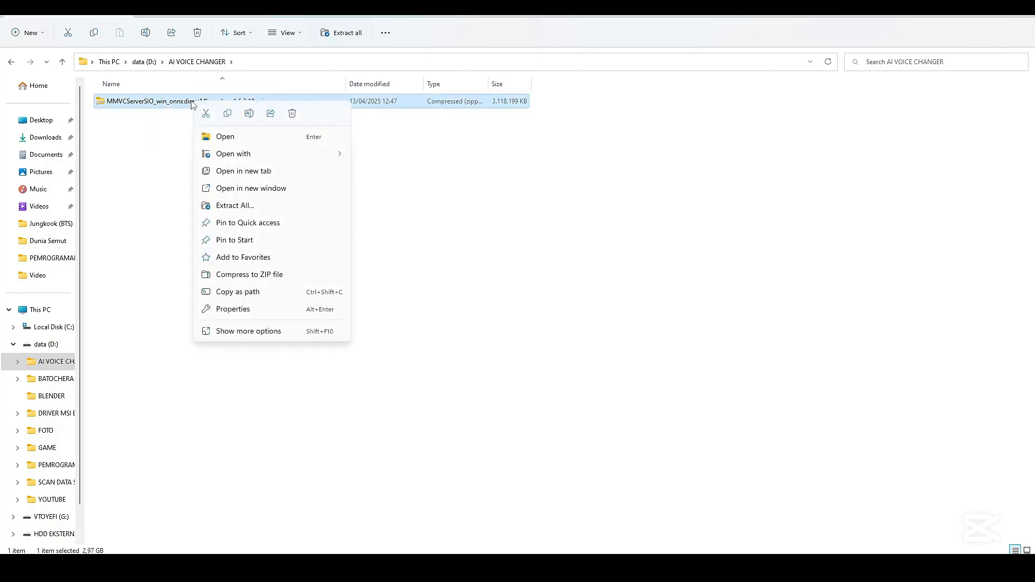
click(225, 331)
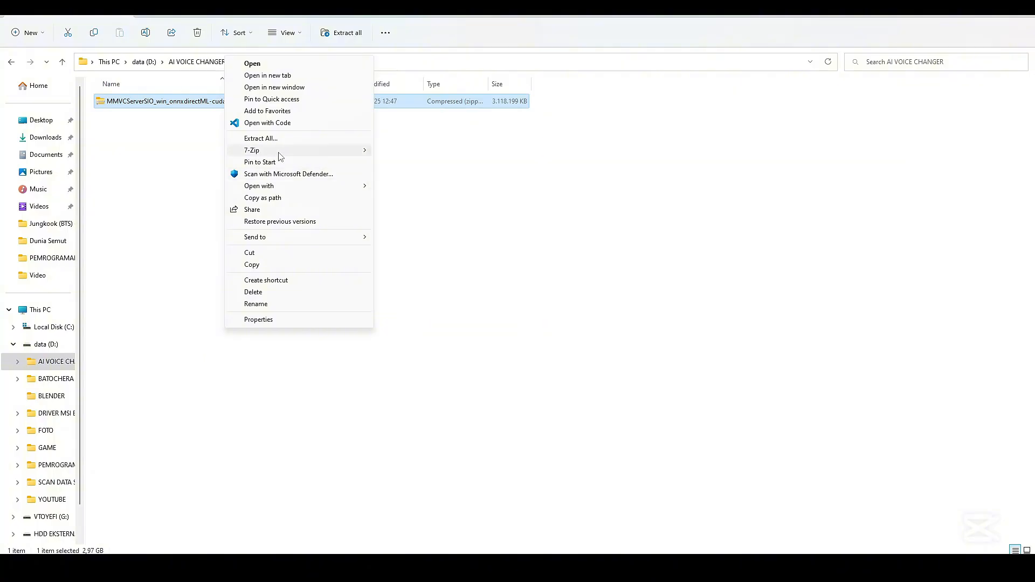
mouse_move(280, 153)
mouse_move(452, 164)
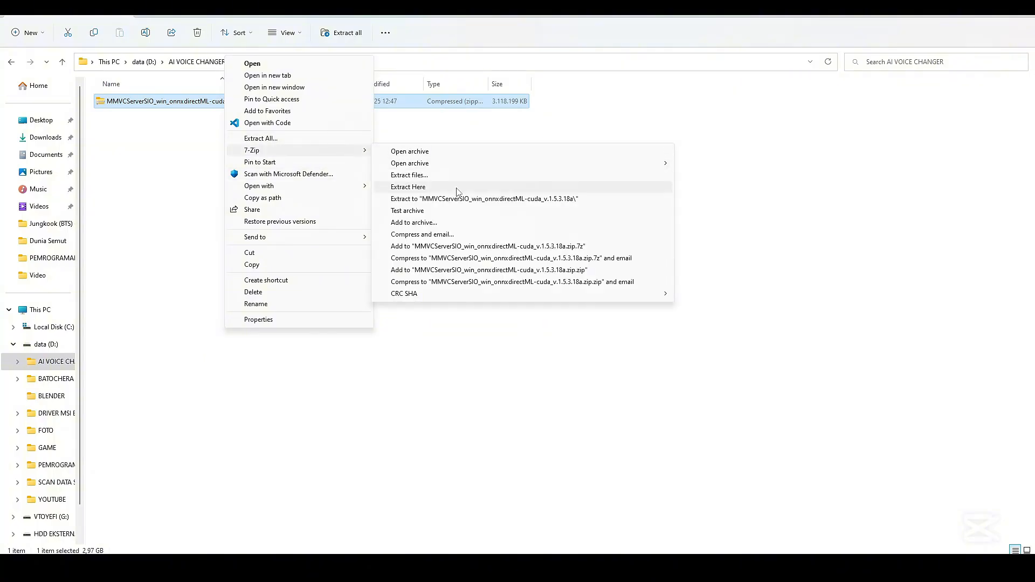
click(455, 187)
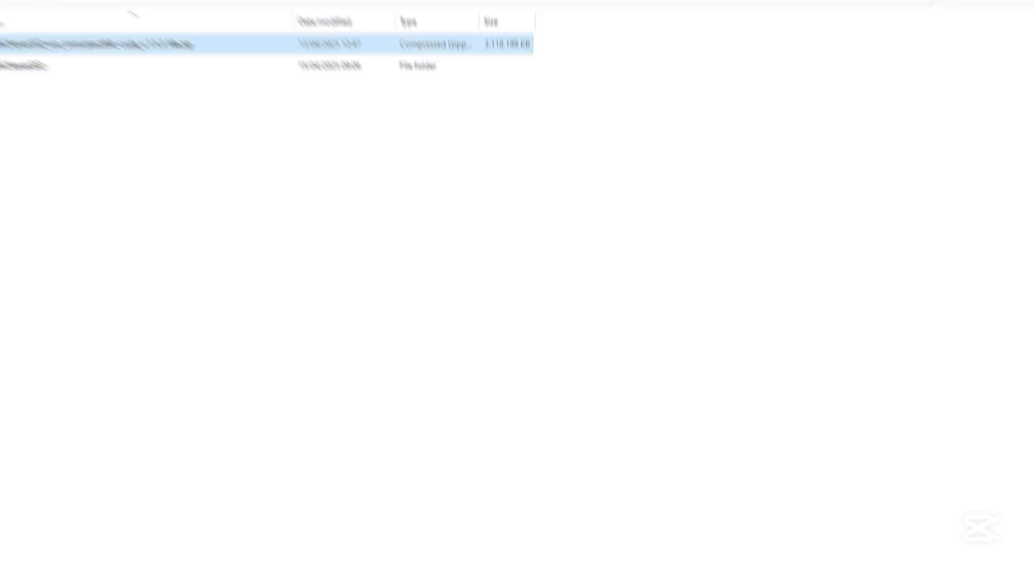
click(264, 204)
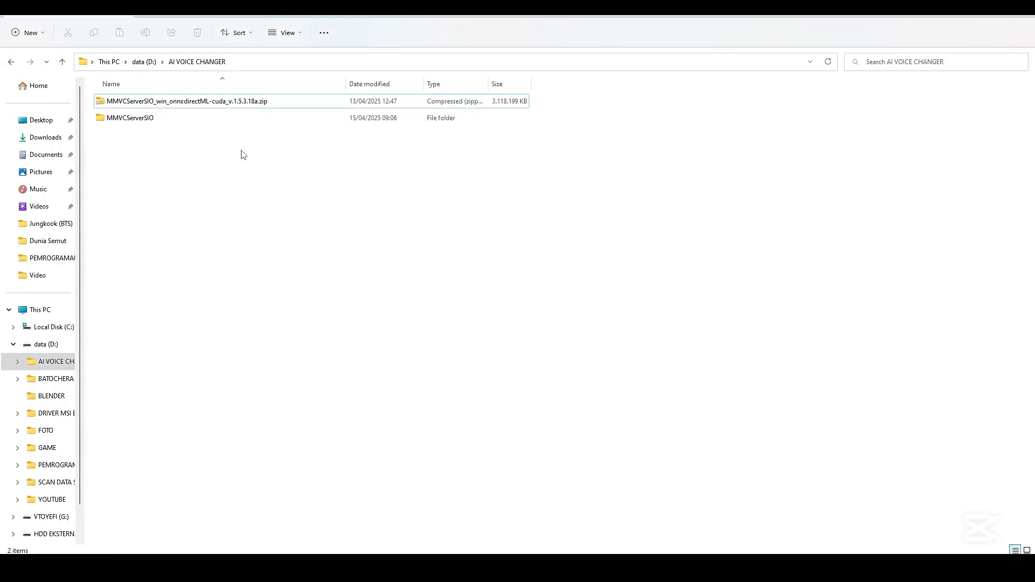
Open the extracted MMVCServerSIO folder and run start_http.bat
double_click(237, 118)
scroll(355, 308, down, 15)
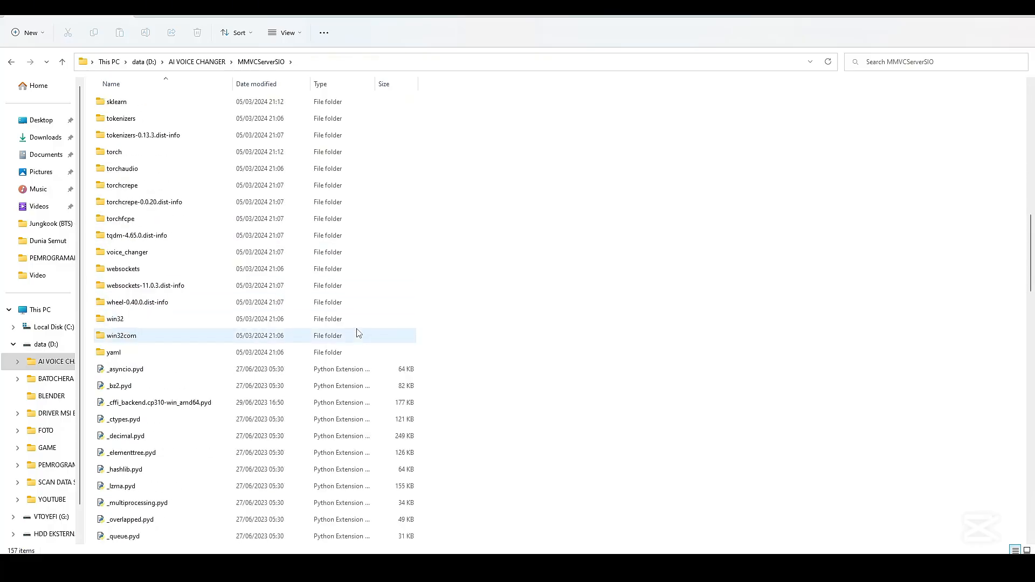
scroll(358, 332, down, 8)
scroll(358, 334, up, 16)
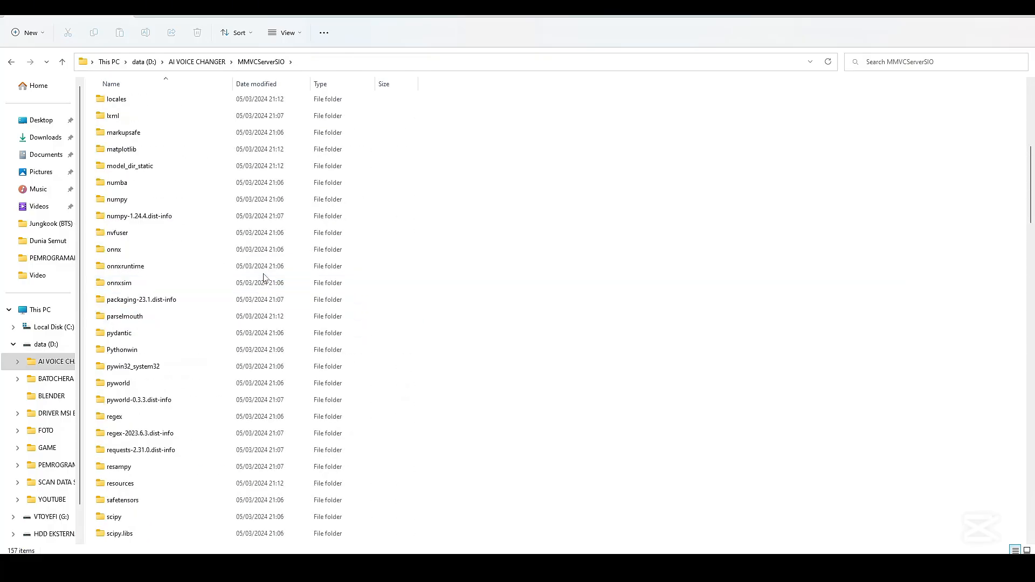
scroll(302, 281, up, 7)
scroll(474, 167, down, 20)
scroll(448, 177, up, 6)
scroll(474, 188, down, 4)
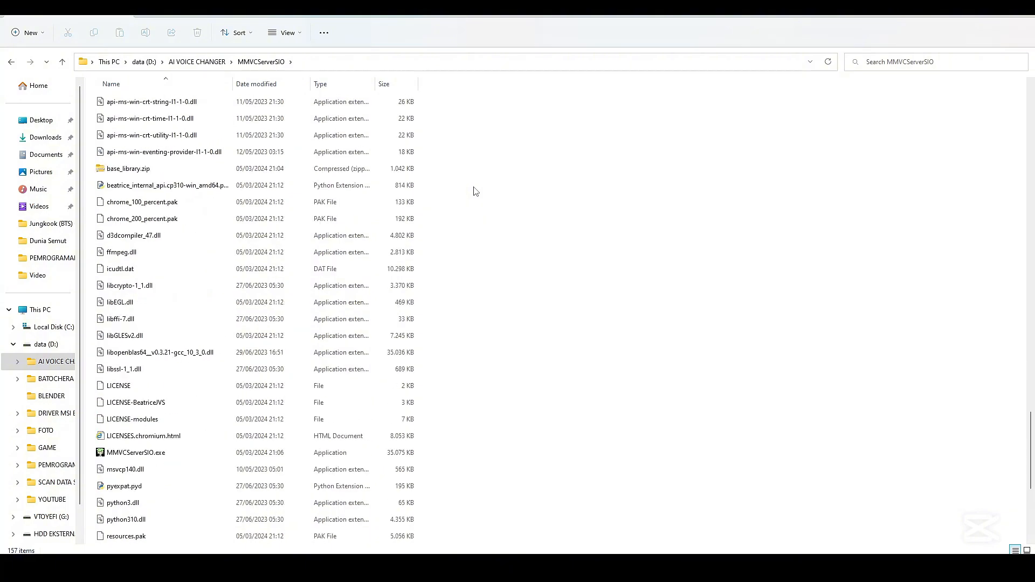
scroll(475, 191, down, 5)
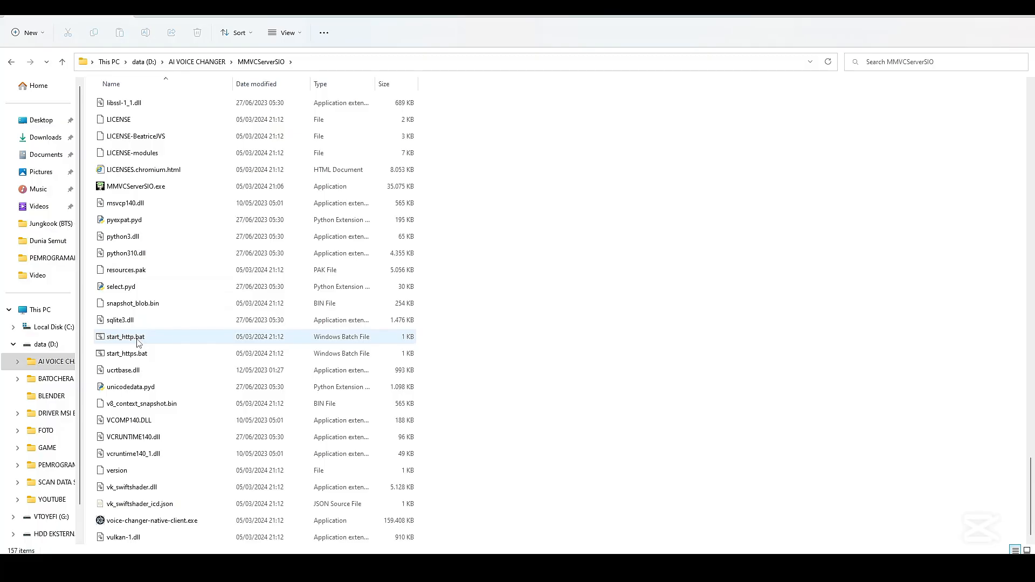
double_click(139, 340)
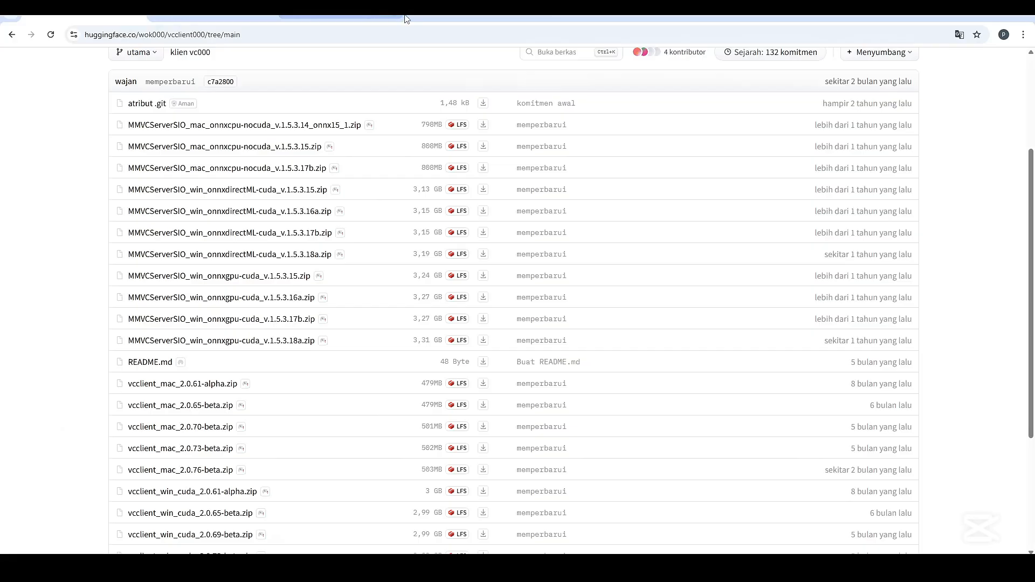
Search Google for python in a new Chrome tab and open the Python.org website
click(407, 19)
click(299, 32)
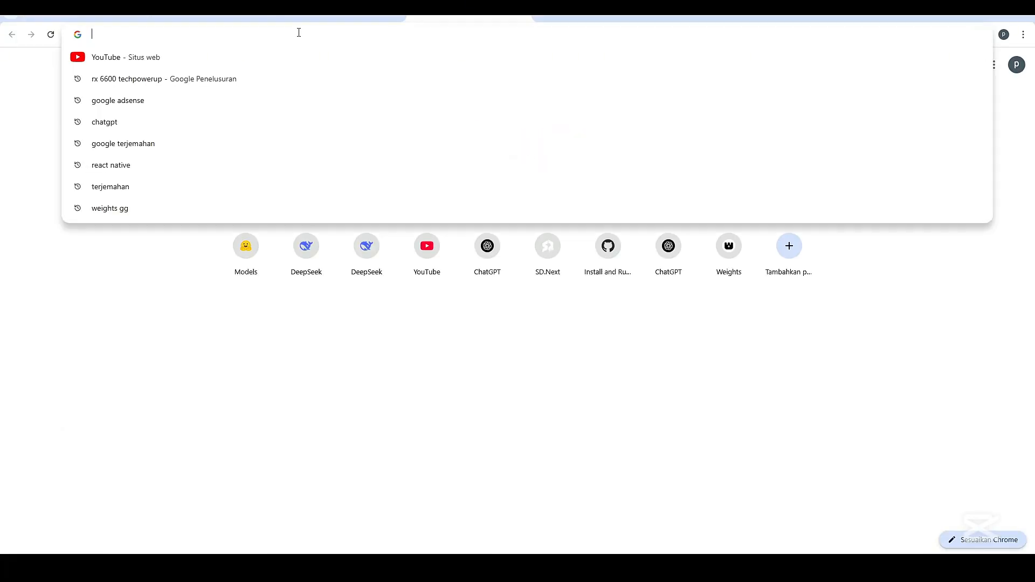
text(py)
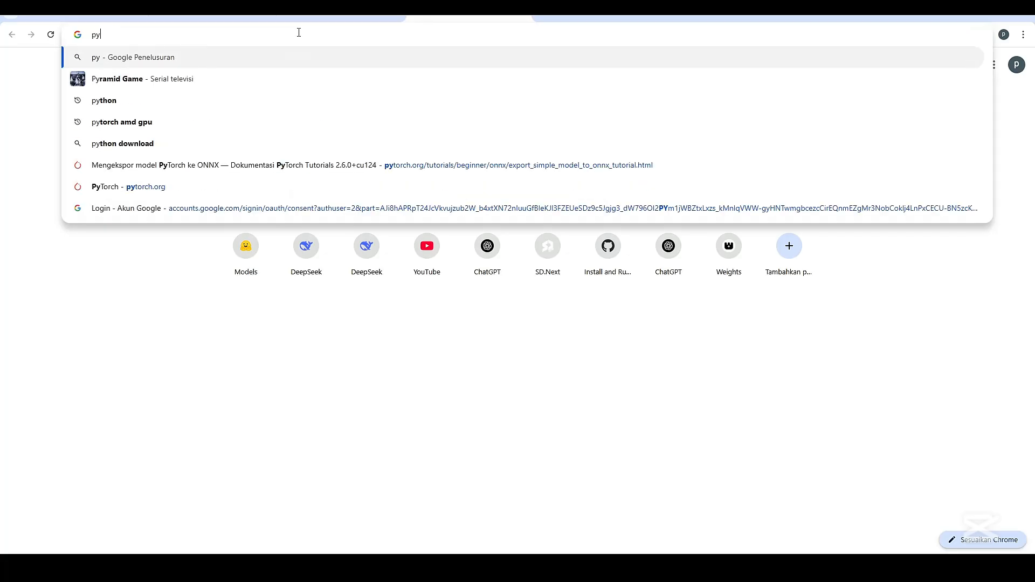
text(thon)
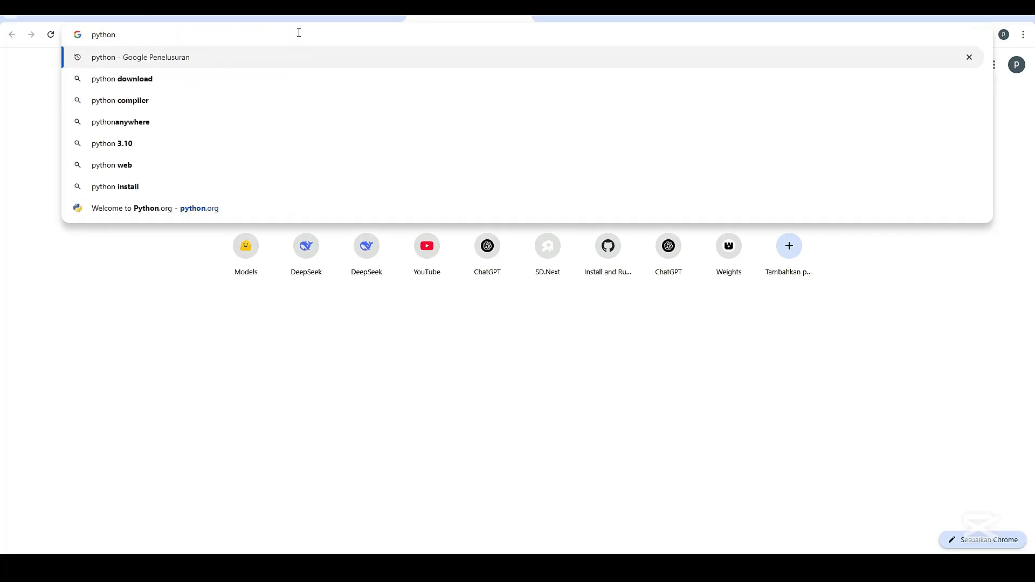
click(186, 64)
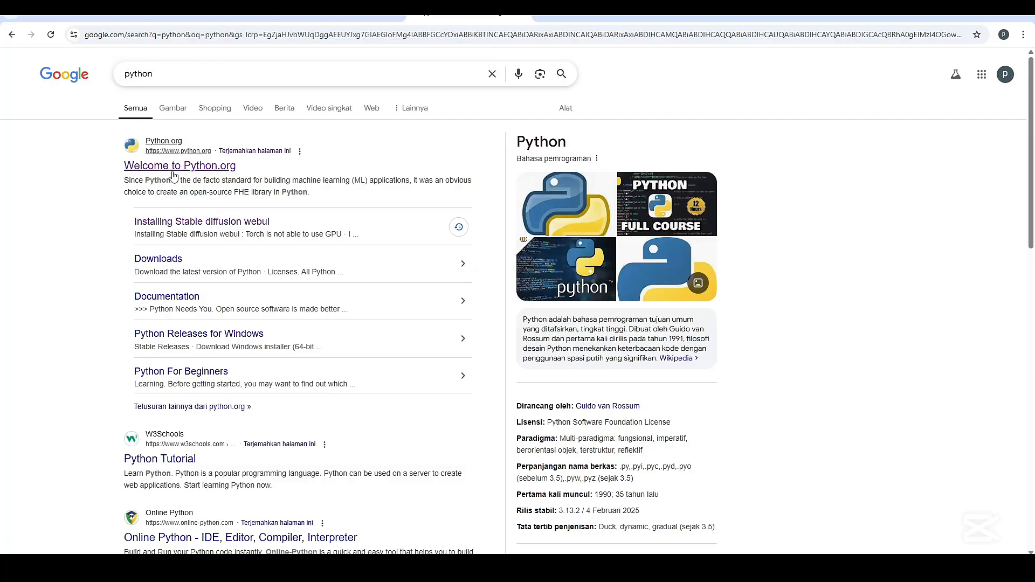
click(277, 173)
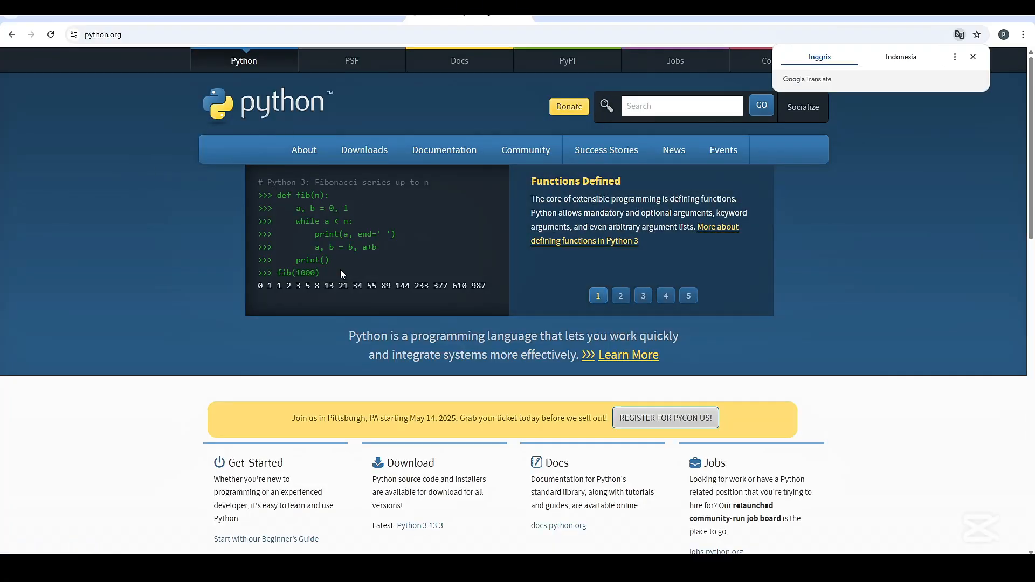
Open Python's downloads page and highlight version 3.10 in the Active Python Releases table
scroll(348, 271, down, 1)
scroll(347, 271, up, 1)
click(374, 159)
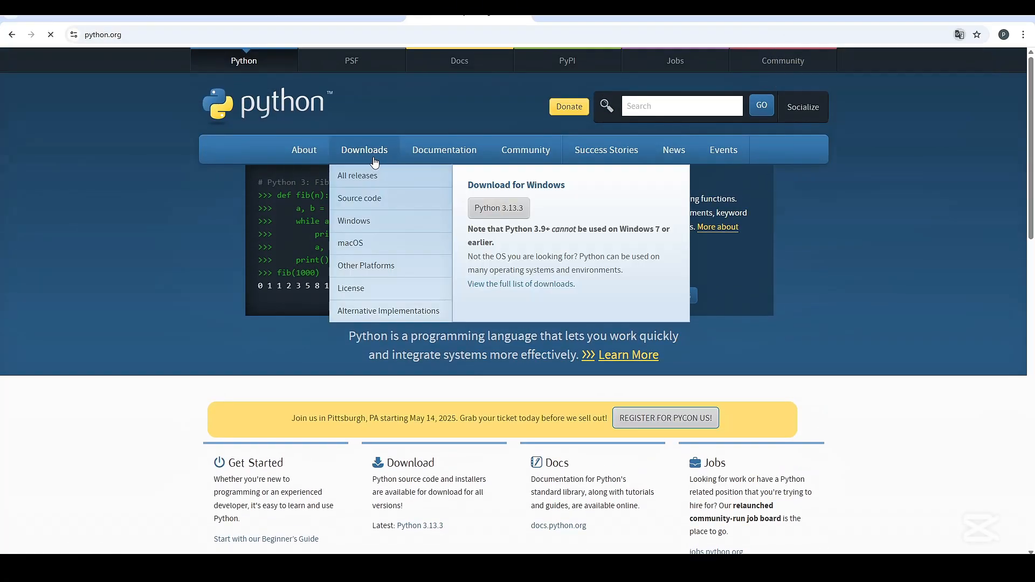
scroll(316, 349, down, 1)
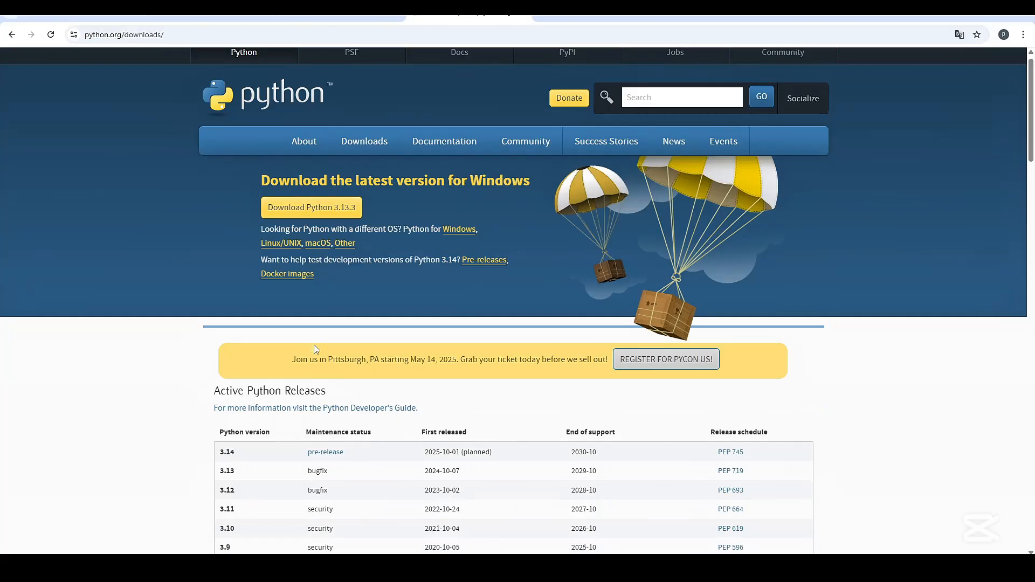
scroll(316, 349, down, 3)
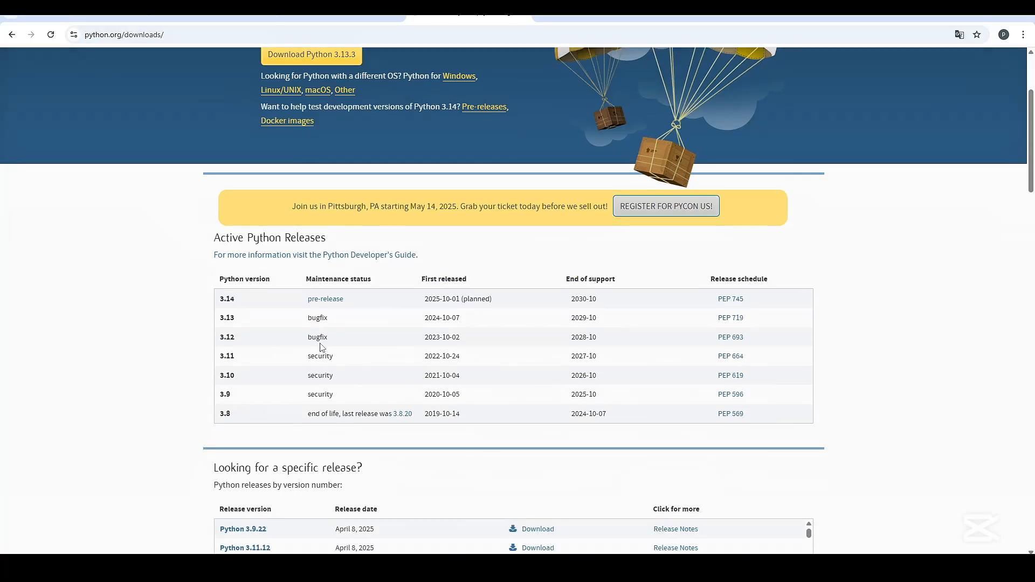
double_click(237, 375)
click(248, 374)
drag(233, 375, 209, 378)
click(248, 376)
Show the IT OTODIDAK YouTube channel's videos and return to the Python downloads page to point out version 3.10
click(289, 24)
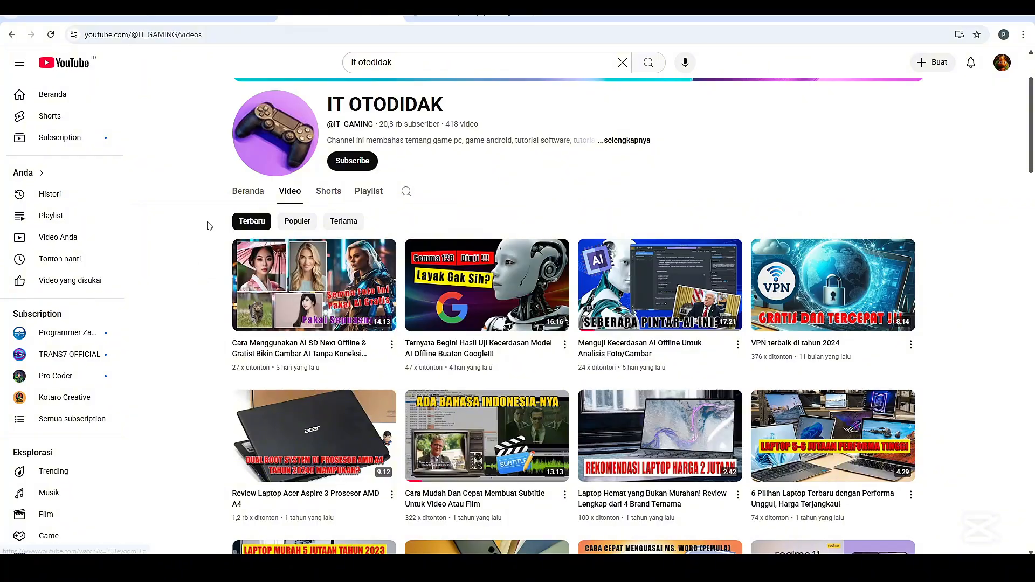
click(447, 13)
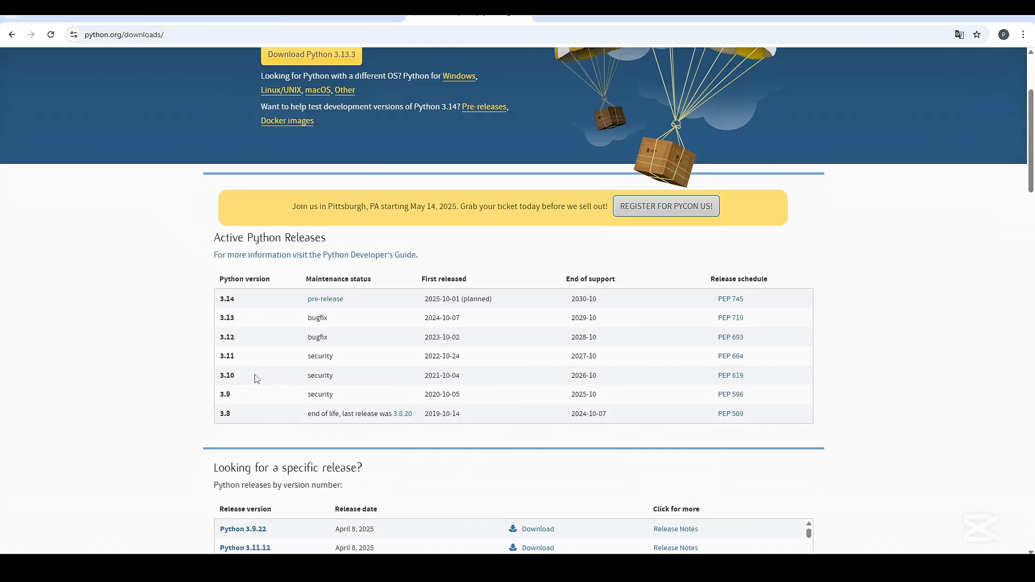
double_click(231, 375)
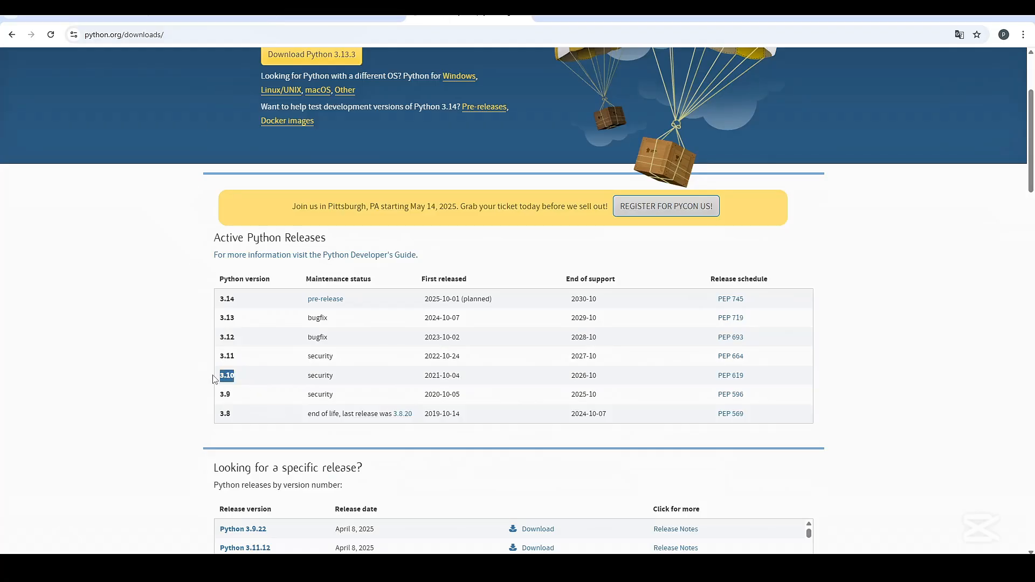
click(262, 380)
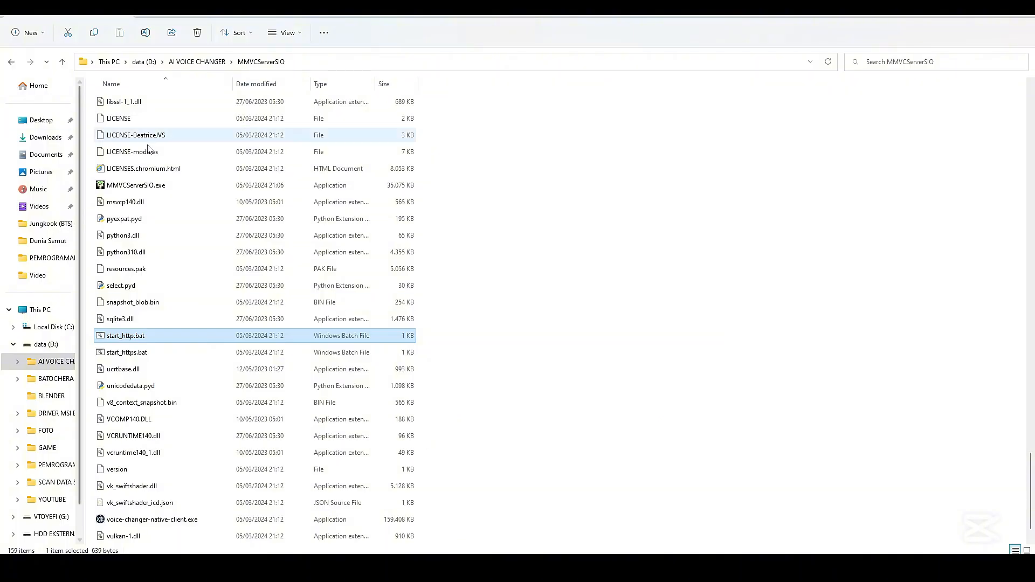
Look through the MMVCServerSIO folder, check the server console's download progress and close the console
scroll(183, 234, up, 10)
scroll(174, 236, up, 15)
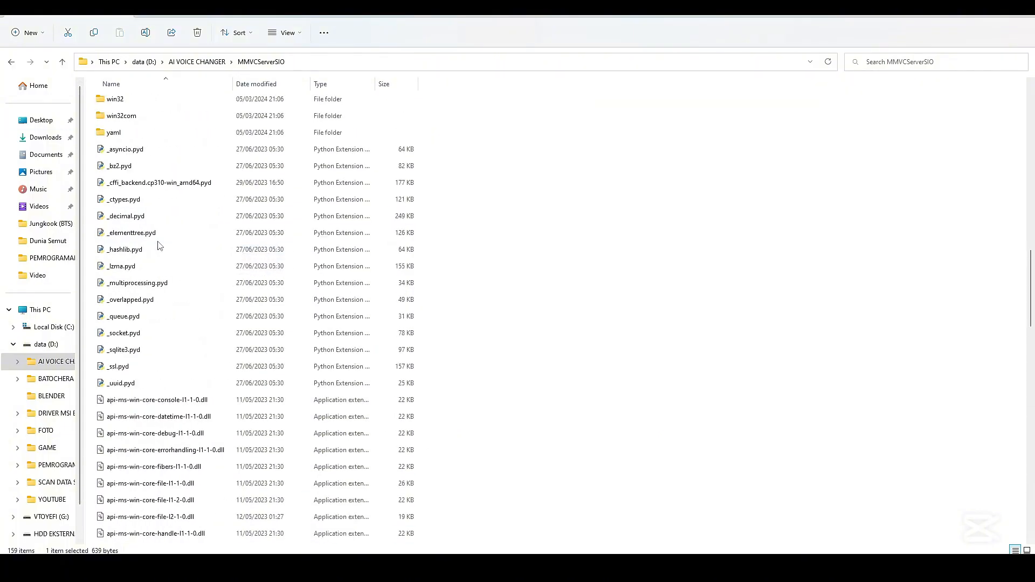
scroll(353, 364, down, 7)
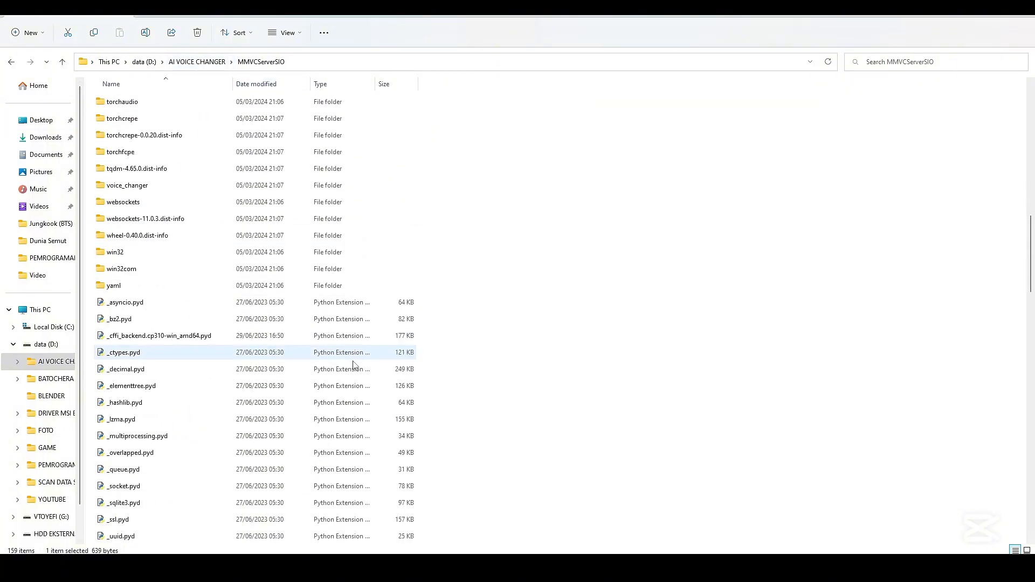
scroll(201, 310, up, 4)
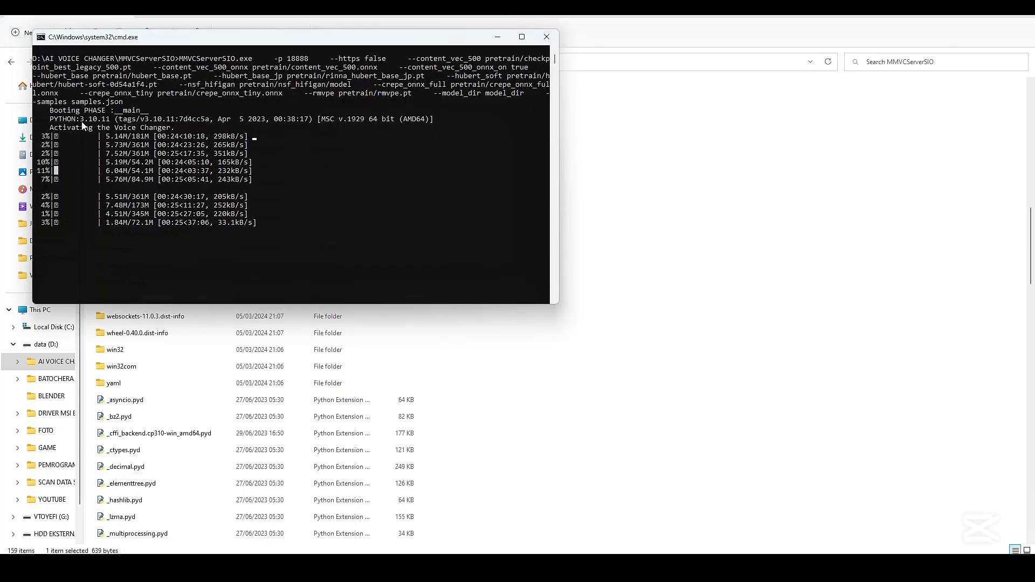
click(249, 256)
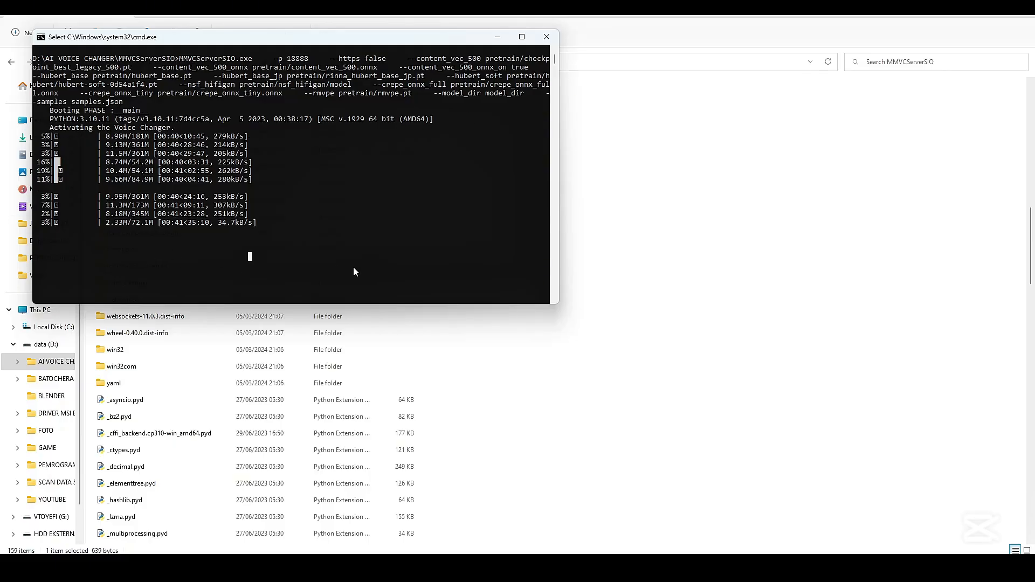
click(546, 42)
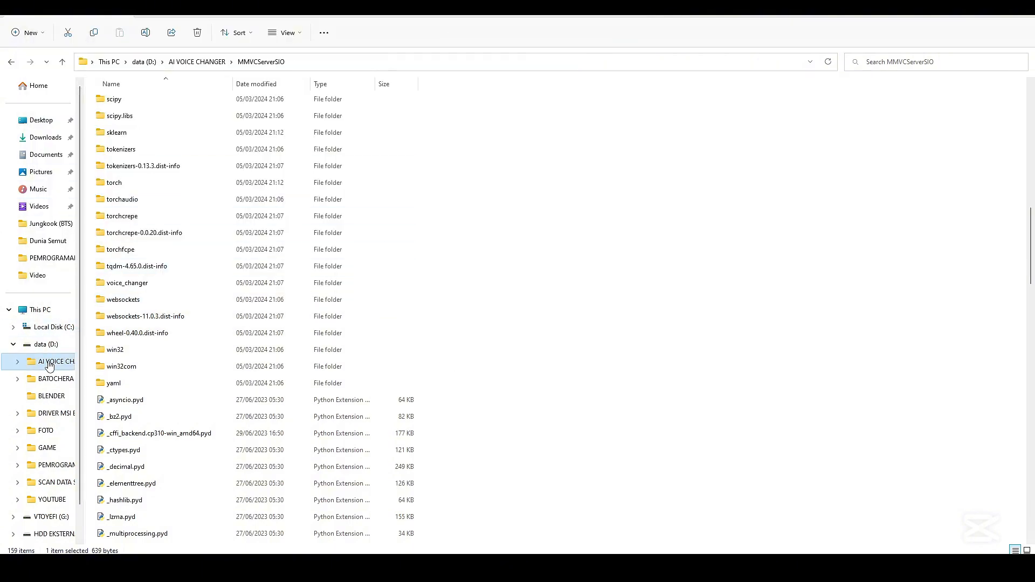
Open the MMVCServerSIO folder inside Stable-Diffussion on Local Disk (C:)
click(51, 326)
double_click(137, 217)
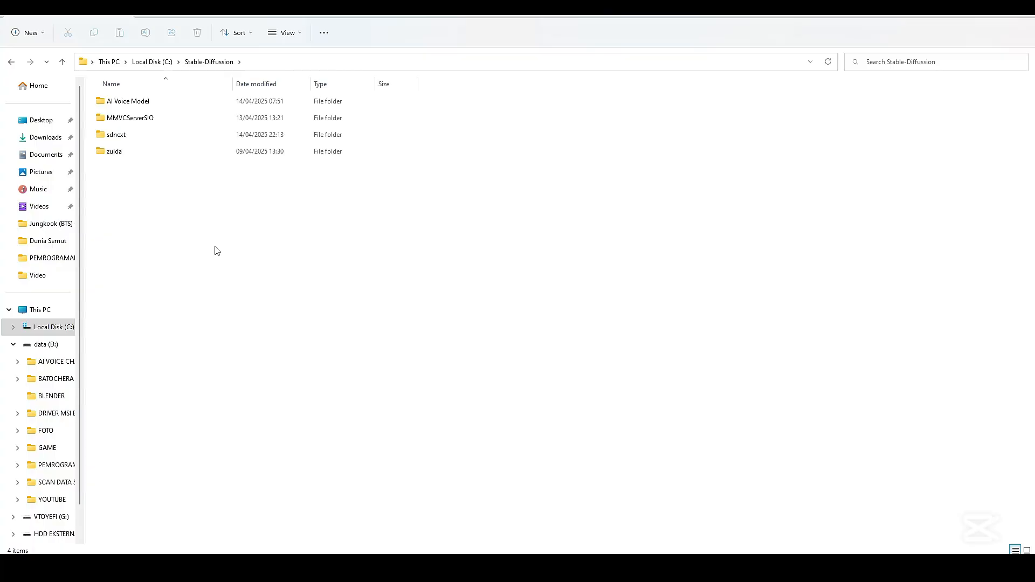
double_click(143, 124)
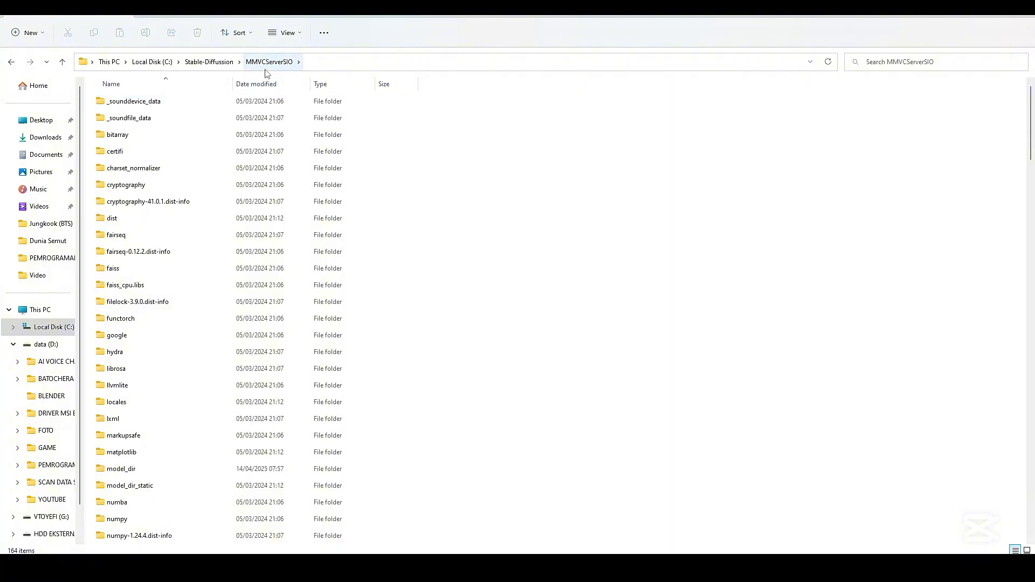
Run start_http.bat, start the Realtime Voice Changer Client from its opening message and move its window aside
scroll(173, 388, down, 10)
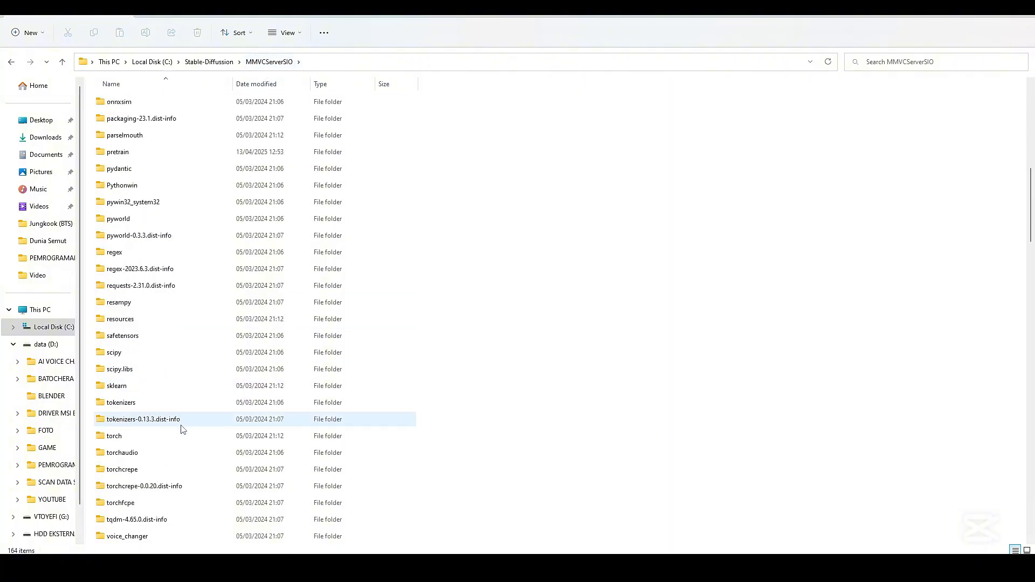
scroll(173, 426, down, 15)
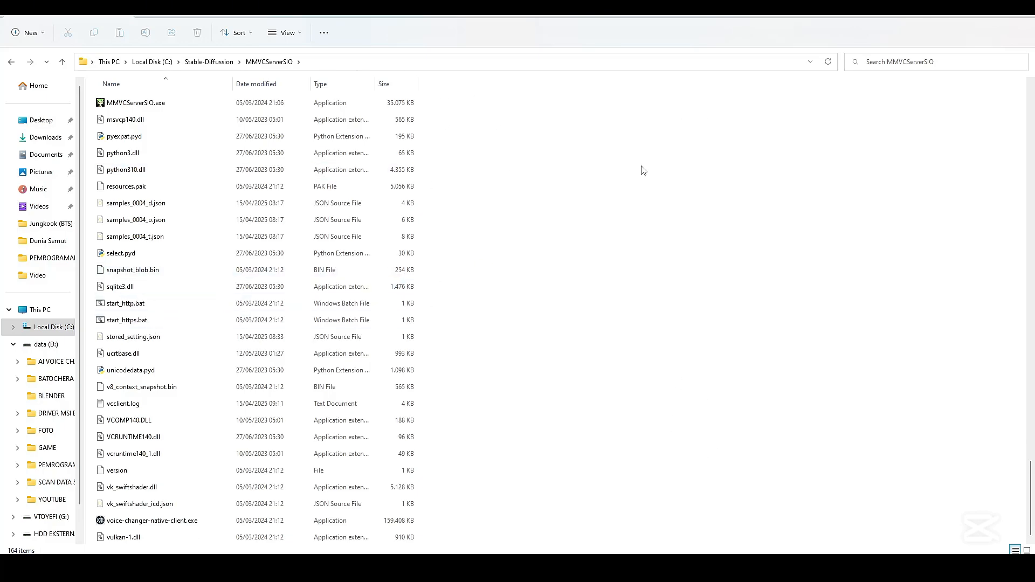
double_click(129, 306)
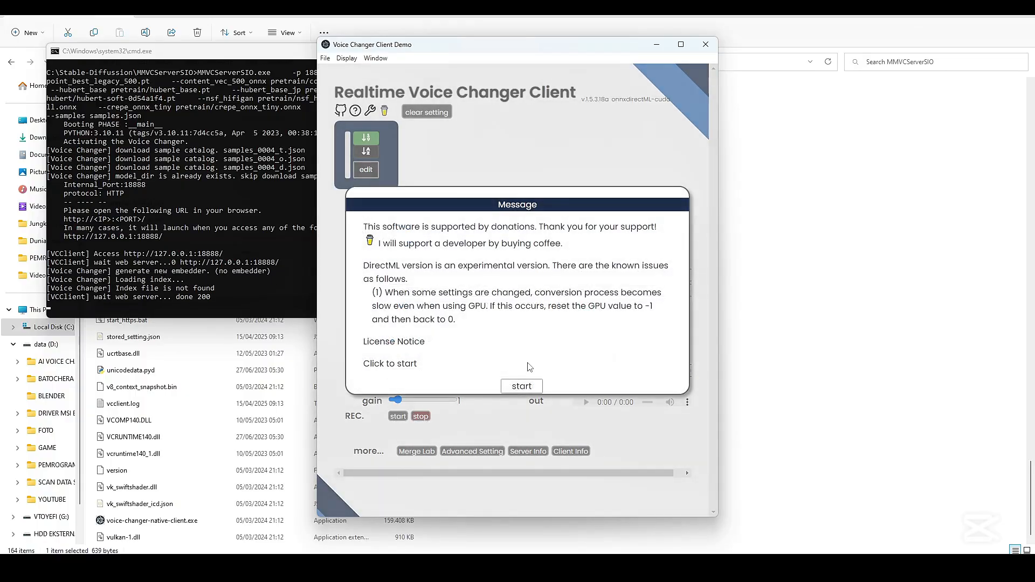
click(519, 386)
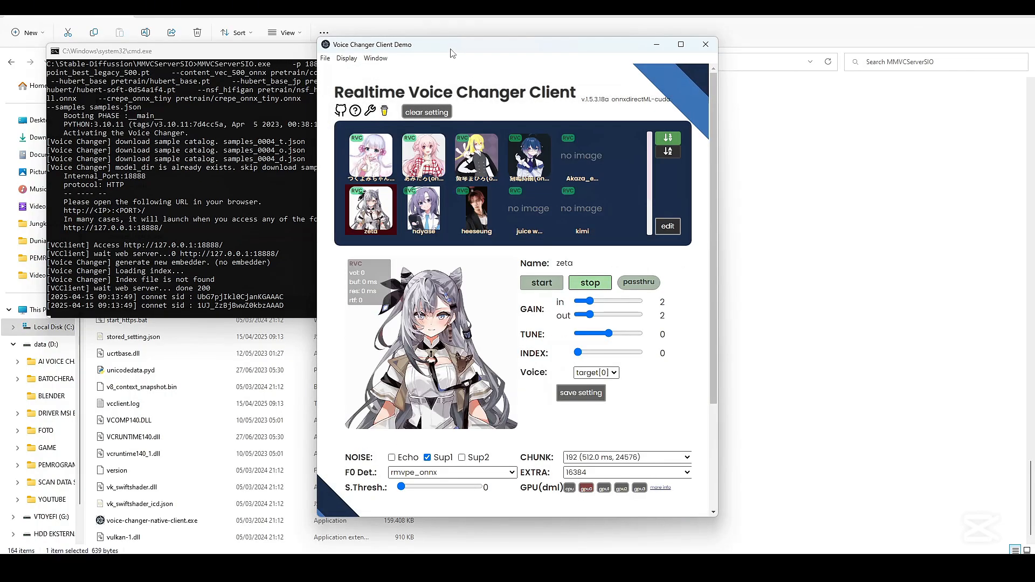
drag(451, 50, 685, 47)
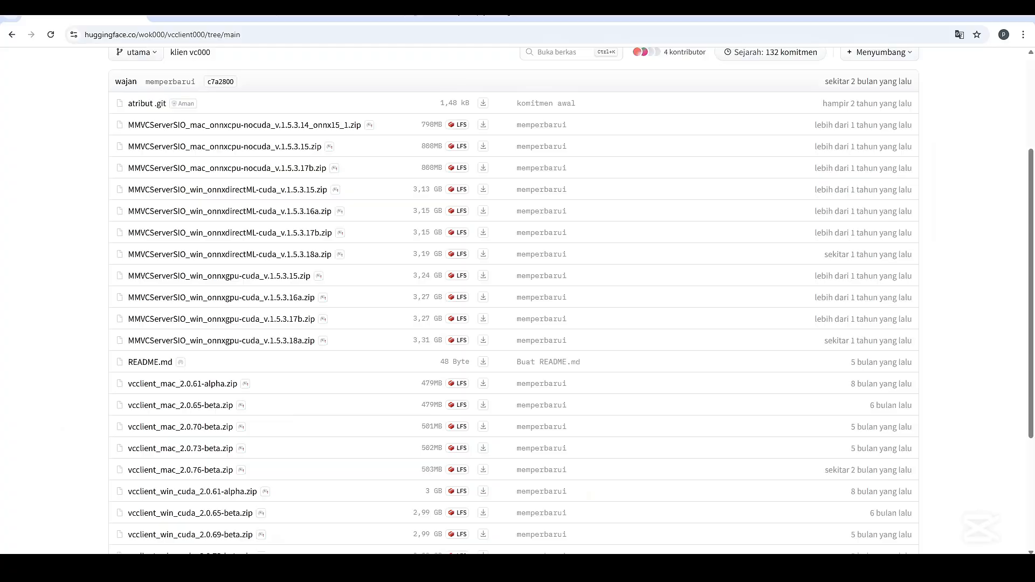
Open weights.com in the browser and browse the voice models in the Suara category
click(148, 34)
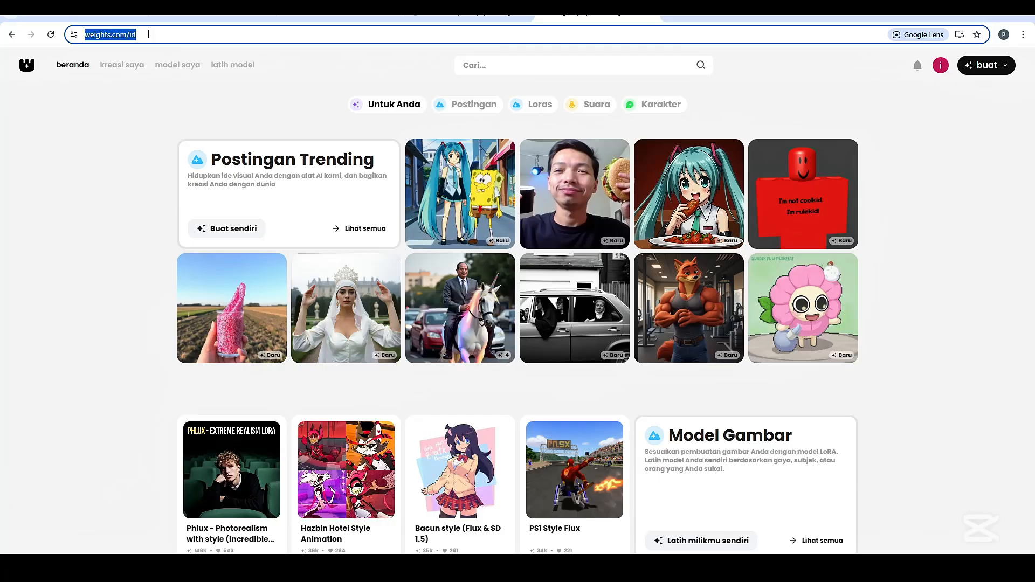
click(148, 34)
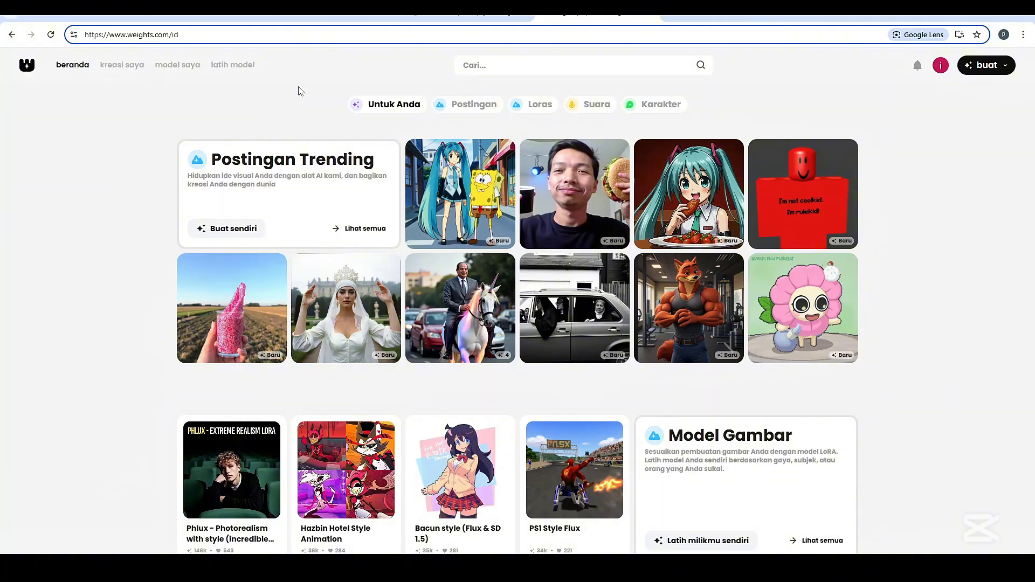
click(597, 105)
scroll(431, 248, down, 5)
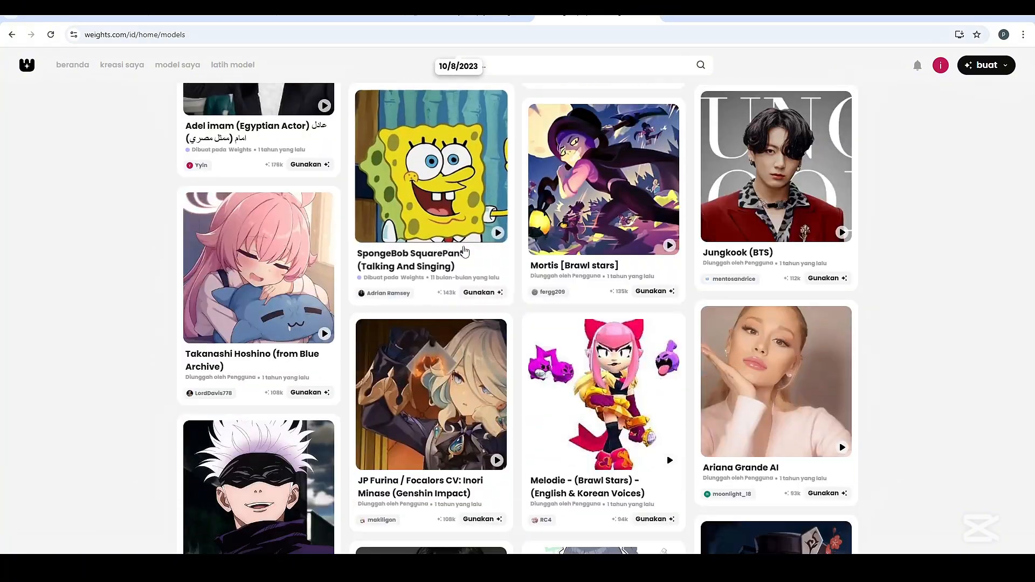
scroll(465, 252, down, 20)
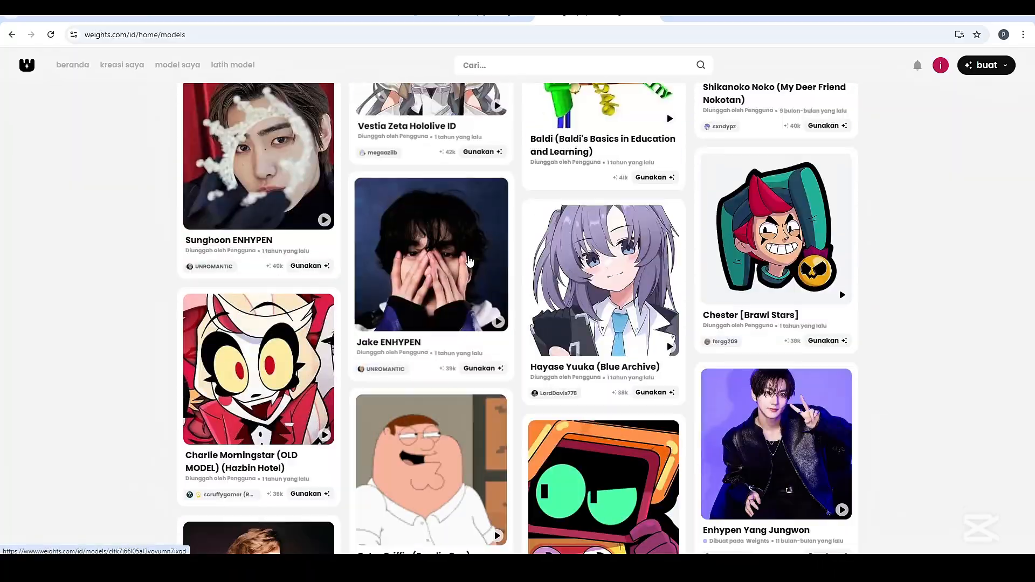
scroll(468, 261, up, 15)
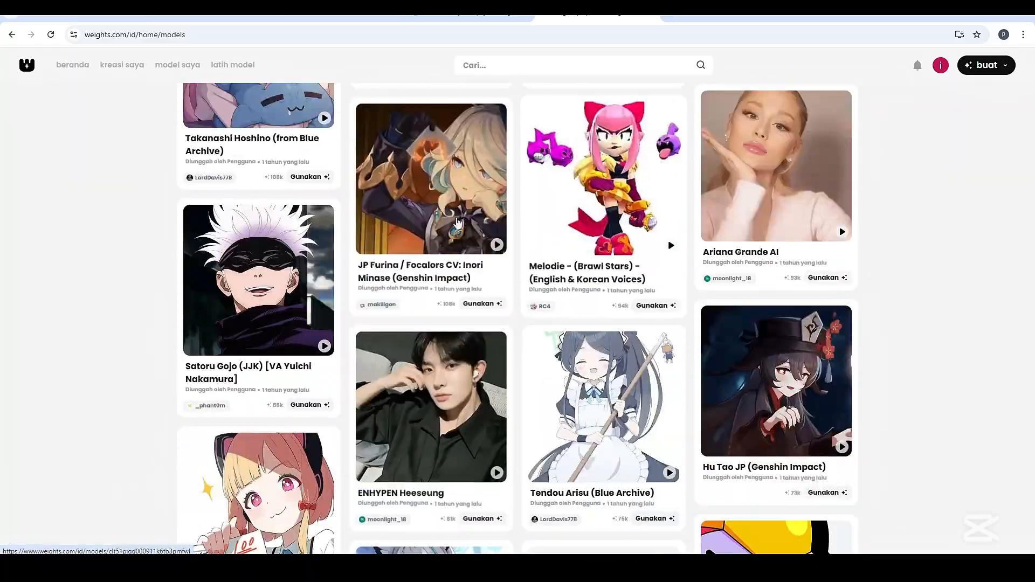
scroll(457, 221, down, 4)
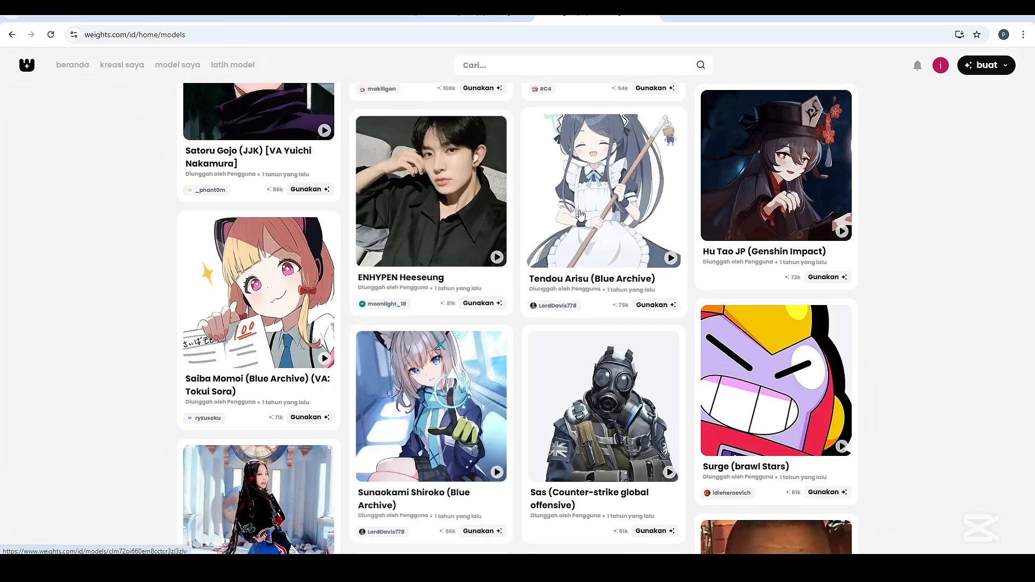
Open the Tendou Arisu (Blue Archive) voice model and download it
click(598, 174)
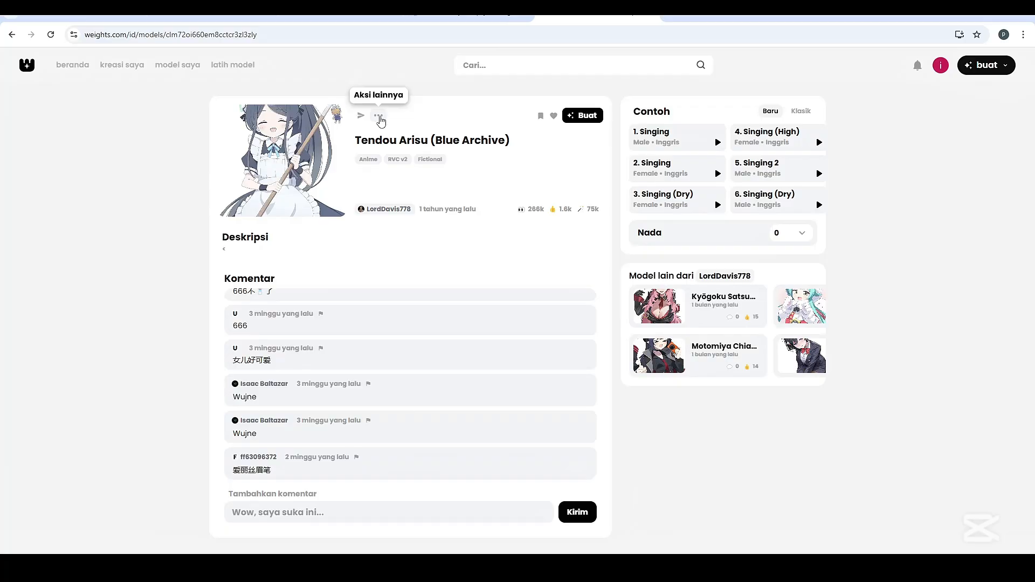
click(379, 117)
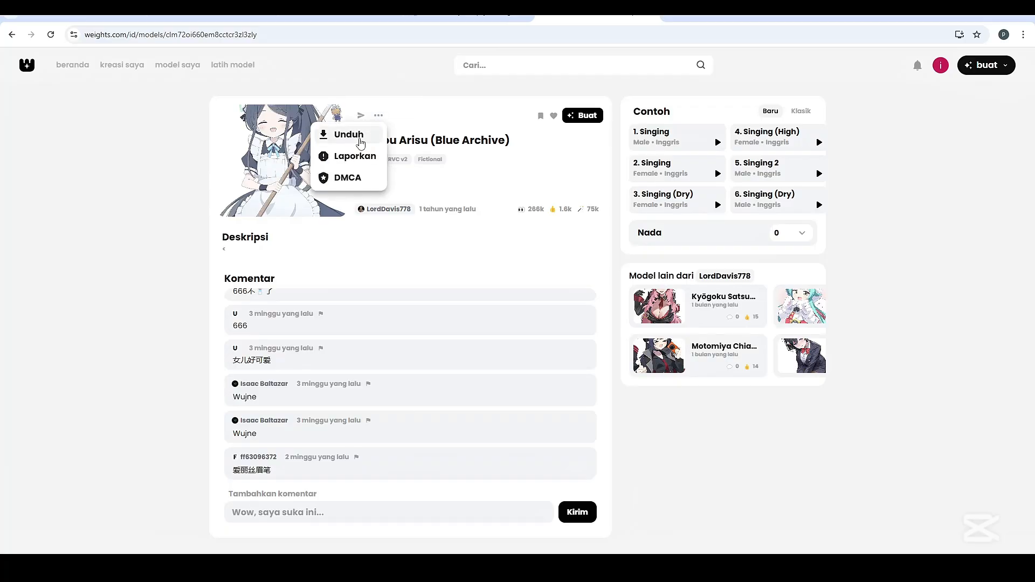
click(357, 139)
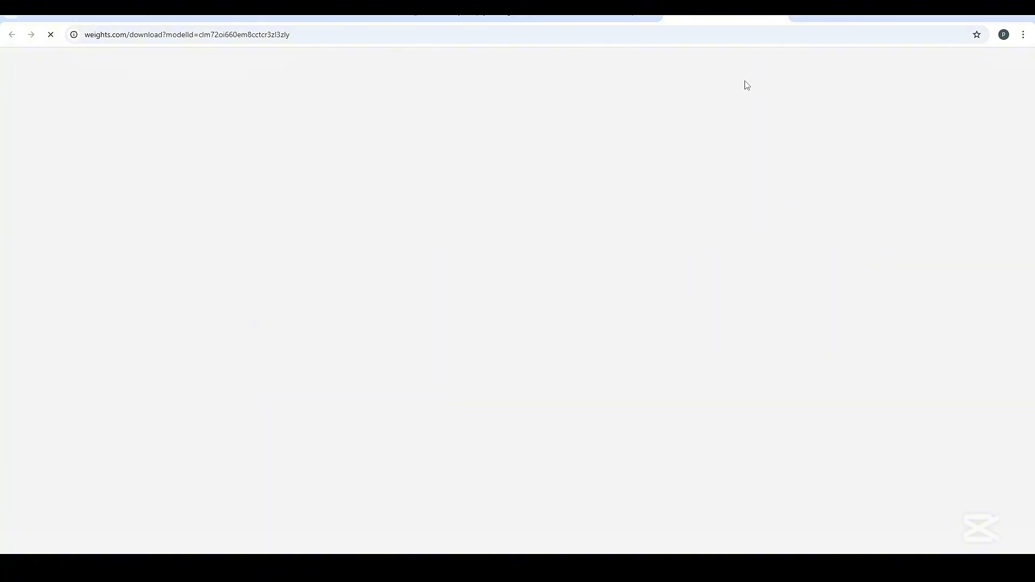
click(984, 34)
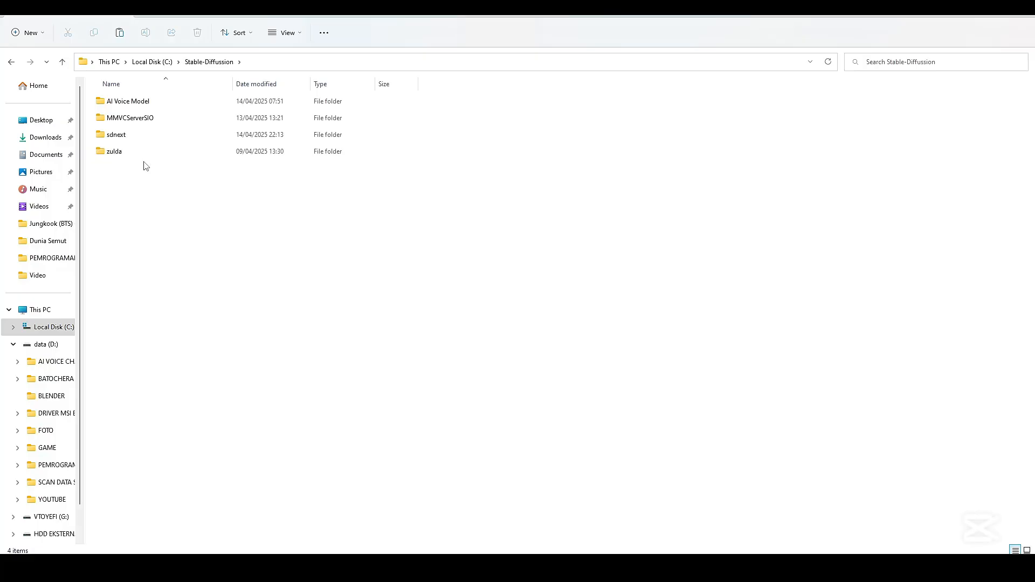
Paste the Tendou Arisu (Blue Archive) zip into the AI Voice Model folder and extract it to its suggested folder
double_click(143, 104)
key(ctrl+v)
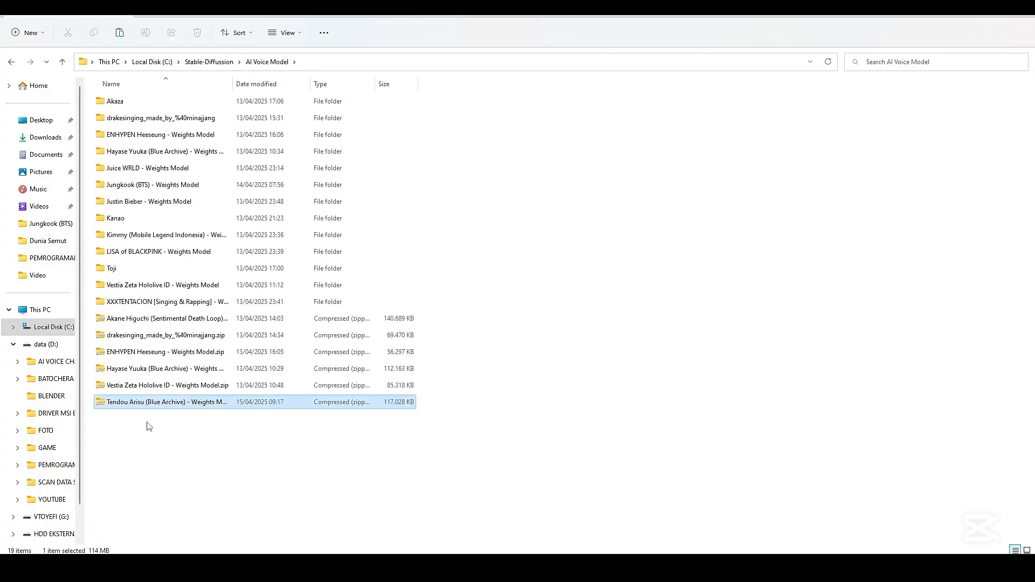
click(162, 435)
right_click(149, 407)
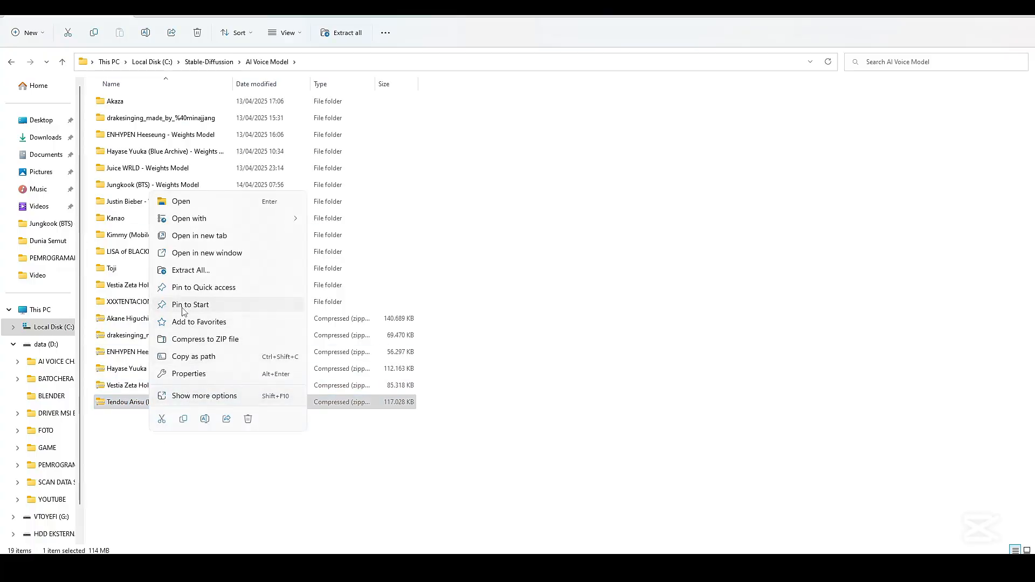
click(184, 271)
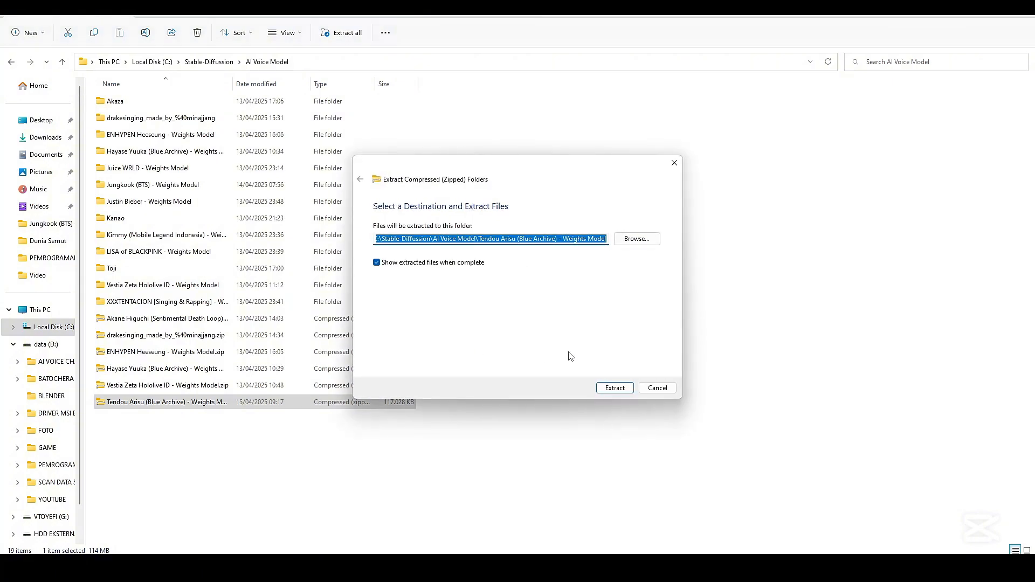
click(615, 388)
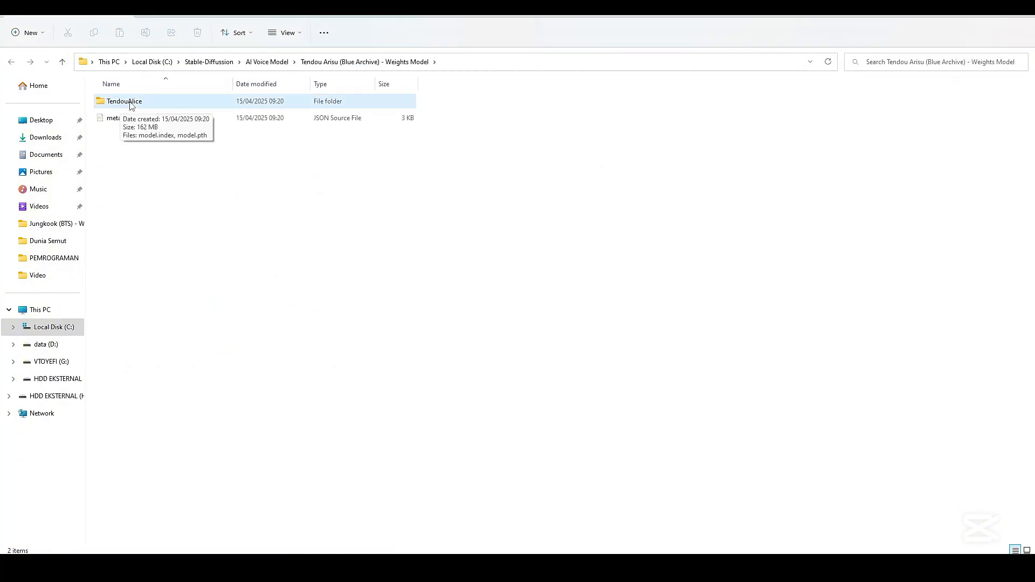
Close the extracted-files window and open the TendouAlice folder inside the extracted Tendou Arisu (Blue Archive) - Weights Model folder
click(1022, 8)
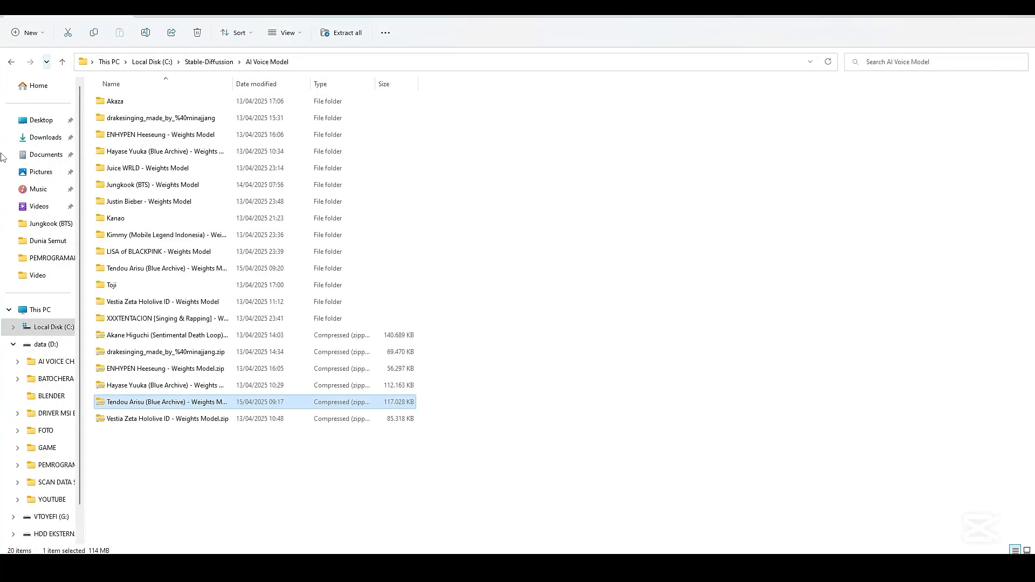
double_click(125, 269)
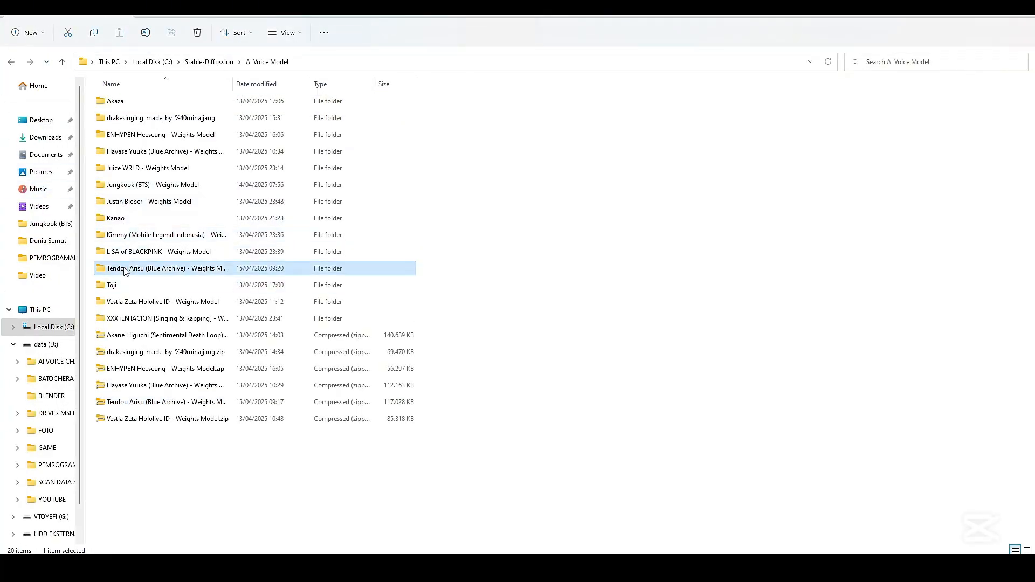
double_click(128, 105)
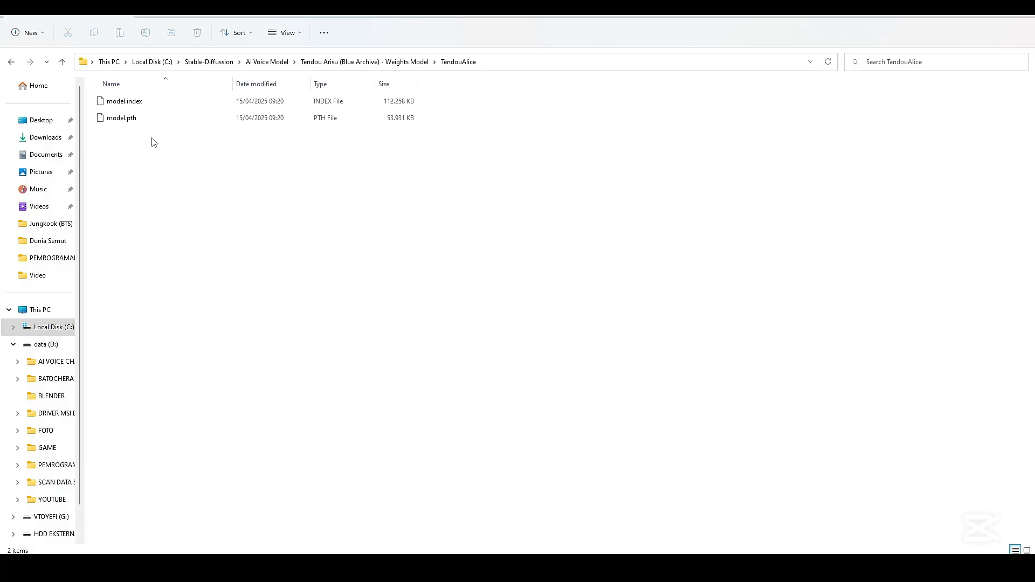
Point out the model.index and model.pth files in the TendouAlice folder
drag(152, 143, 125, 101)
click(133, 137)
click(128, 102)
click(125, 121)
click(155, 159)
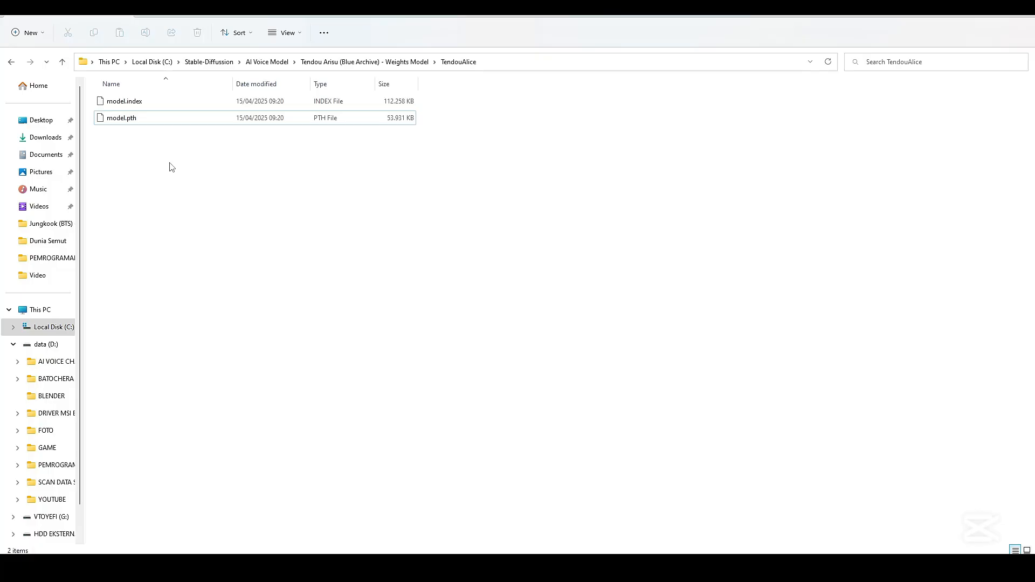
drag(169, 163, 135, 101)
click(167, 154)
Bring the Voice Changer Client window to the front and place it beside the TendouAlice file list
click(641, 568)
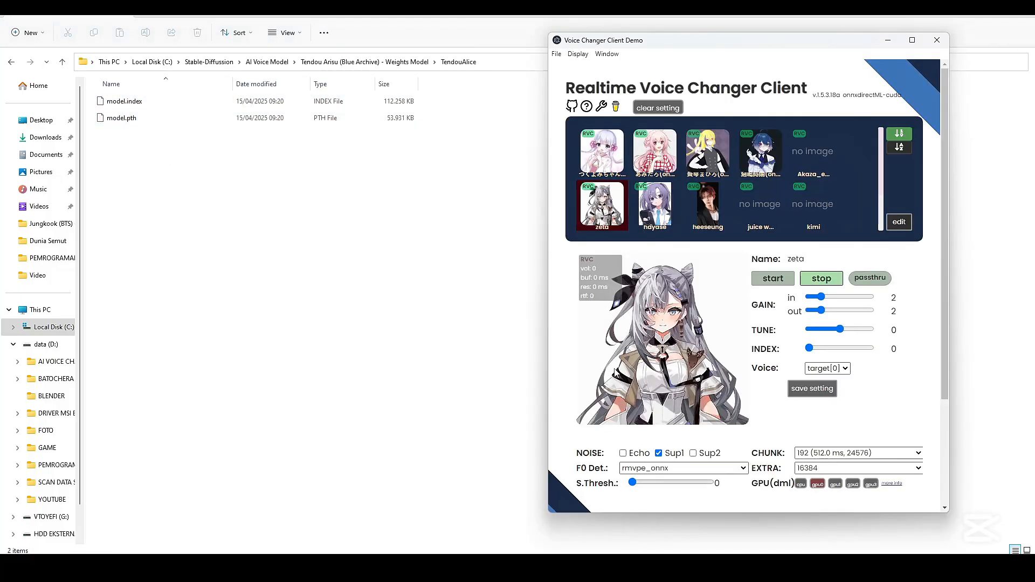
drag(661, 44, 597, 38)
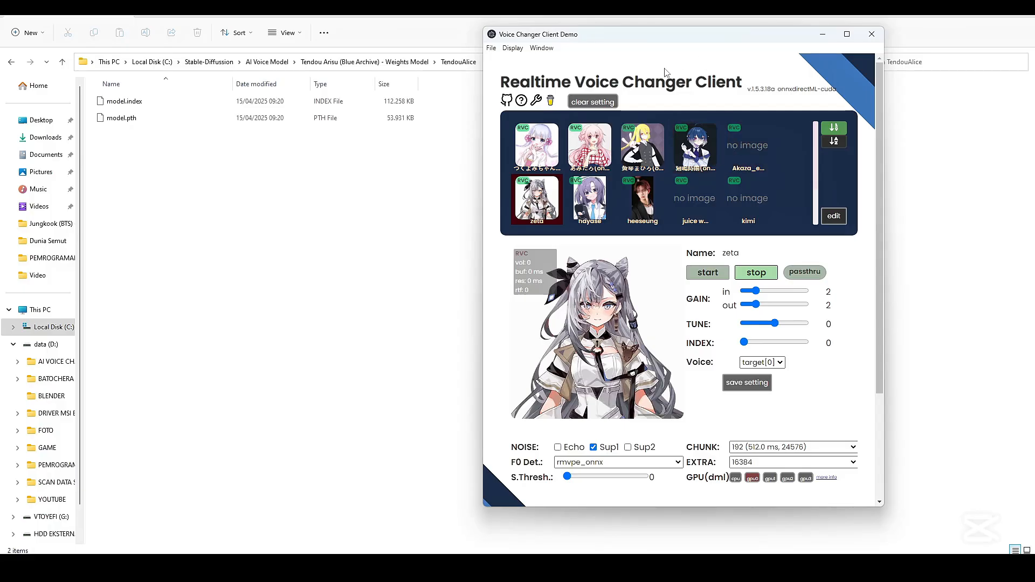
click(655, 568)
click(655, 568)
drag(551, 37, 571, 37)
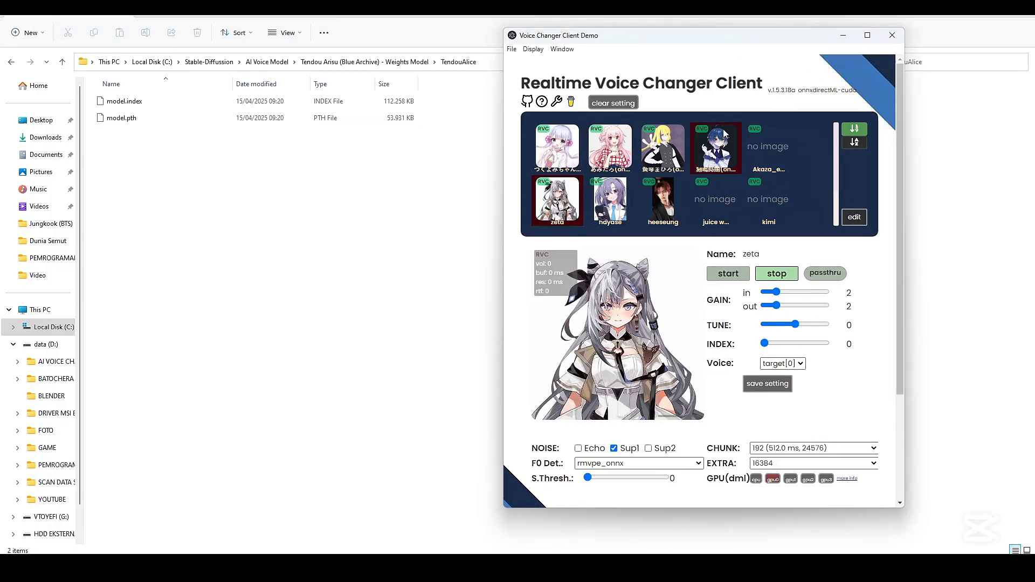
Open the Model Slot Configuration and start a file upload for blank slot 13, keeping RVC as the voice changer type
click(854, 218)
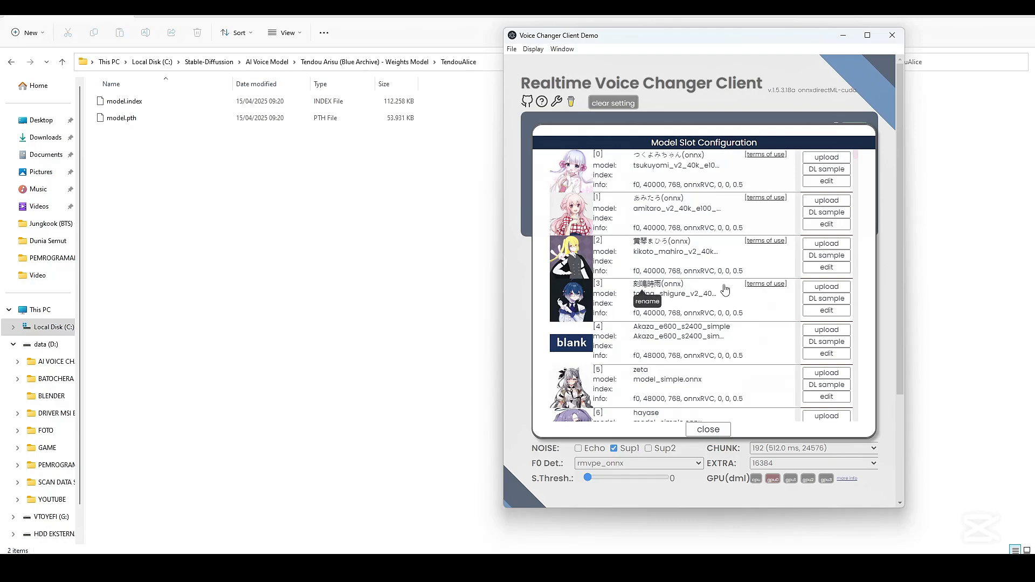
scroll(722, 293, up, 1)
scroll(725, 293, down, 5)
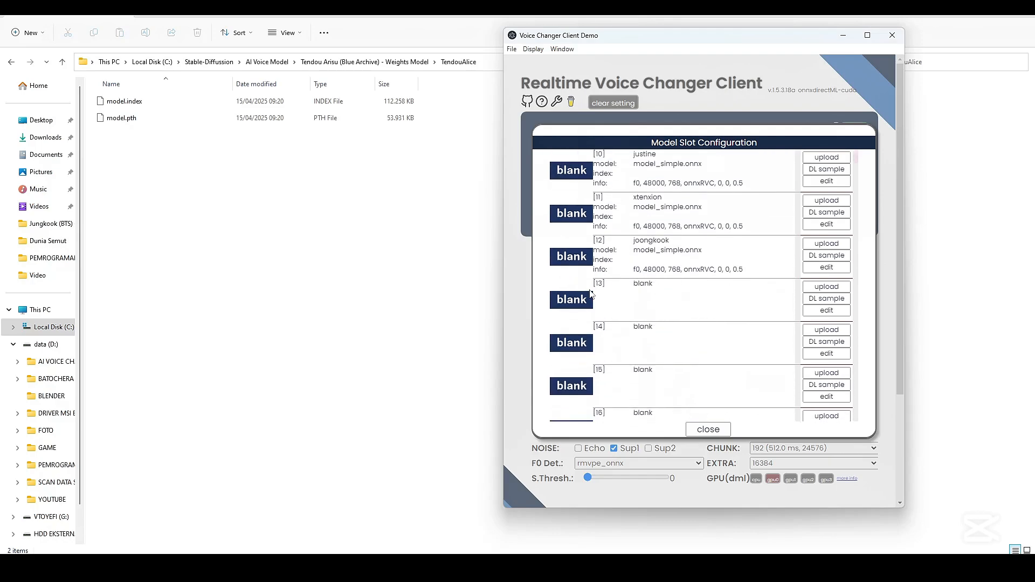
click(826, 286)
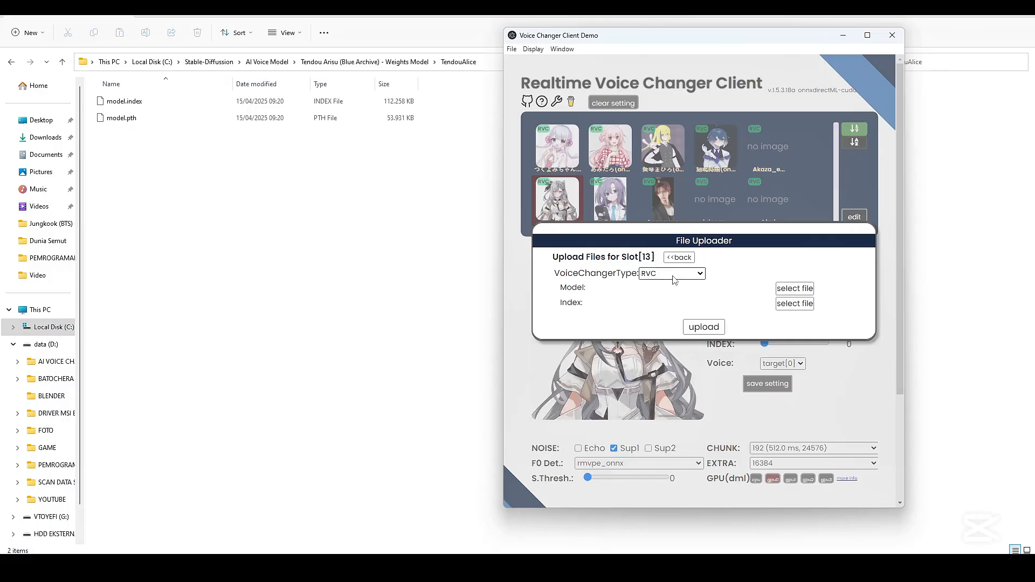
click(700, 275)
click(664, 332)
Choose model.pth from AI Voice Model's Tendou Arisu (Blue Archive) - Weights Model > TendouAlice folder as the slot's model file
click(779, 289)
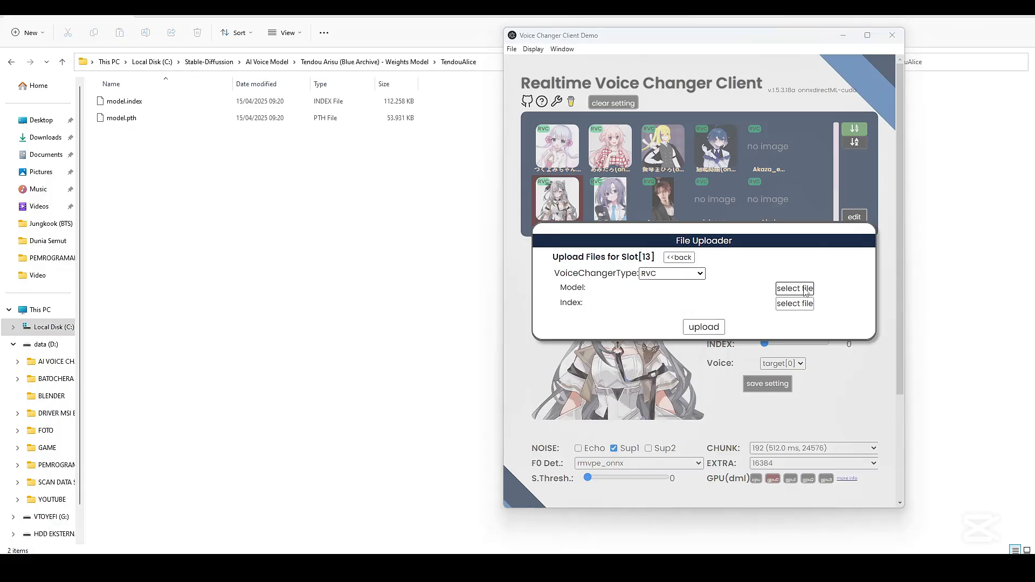
click(636, 74)
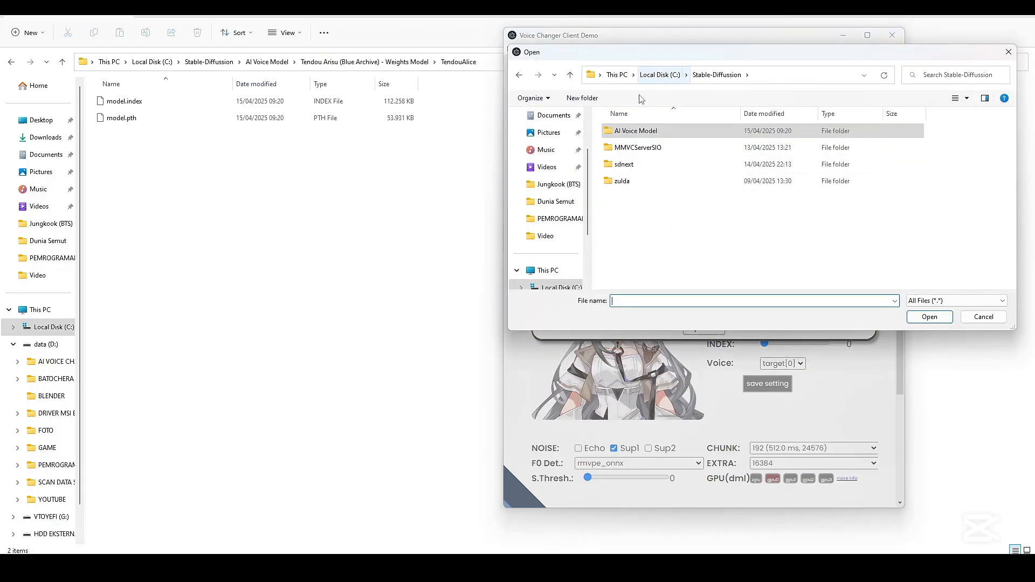
double_click(631, 134)
scroll(628, 232, down, 3)
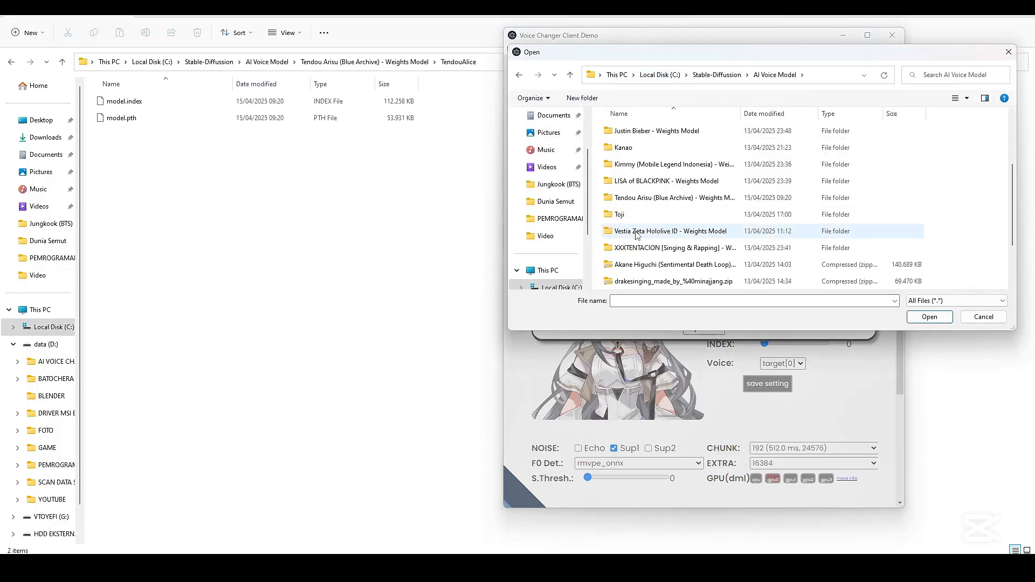
double_click(650, 199)
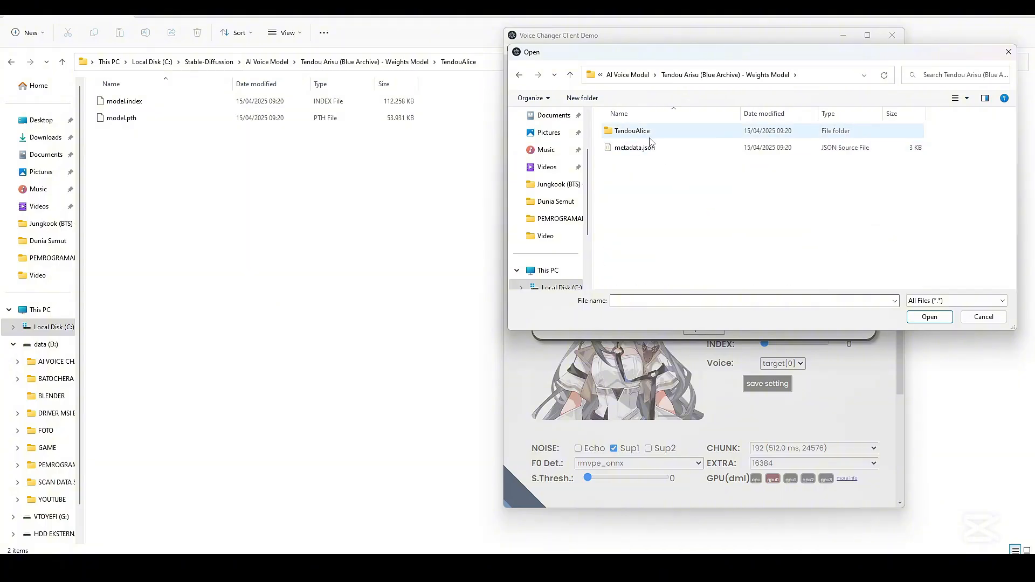
double_click(649, 135)
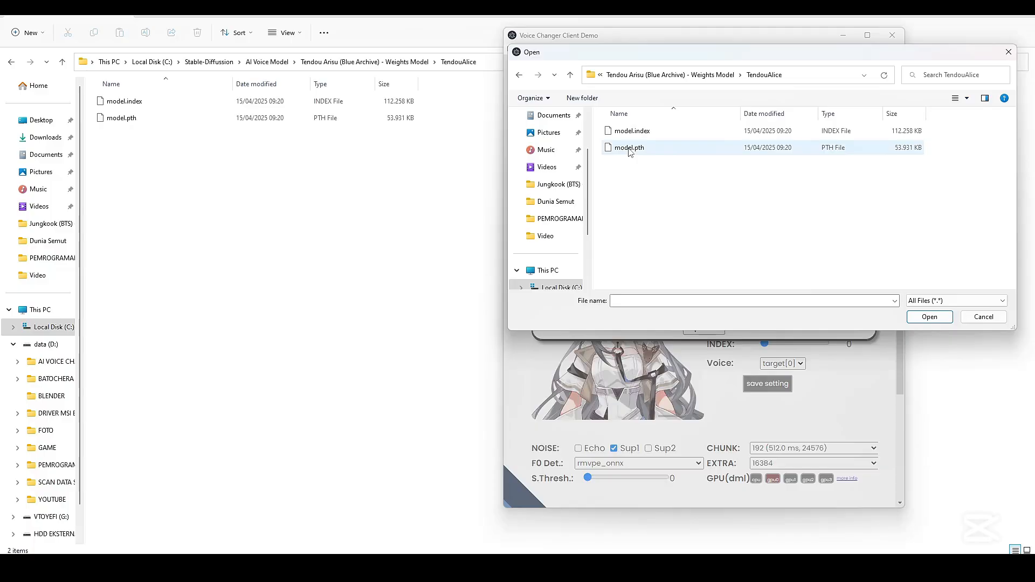
click(629, 150)
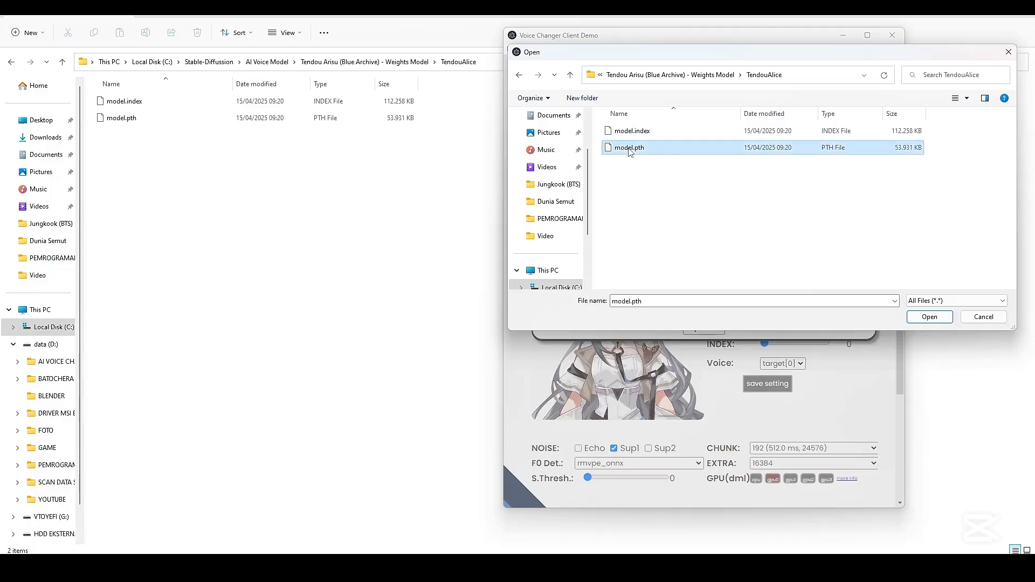
click(928, 317)
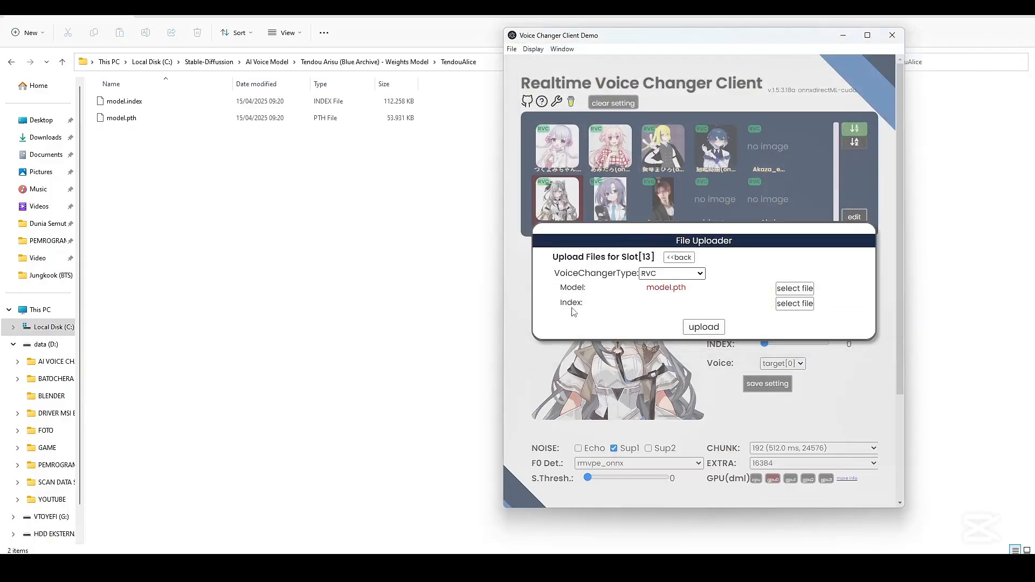
Choose model.index as the index file and upload both files to slot 13
click(794, 303)
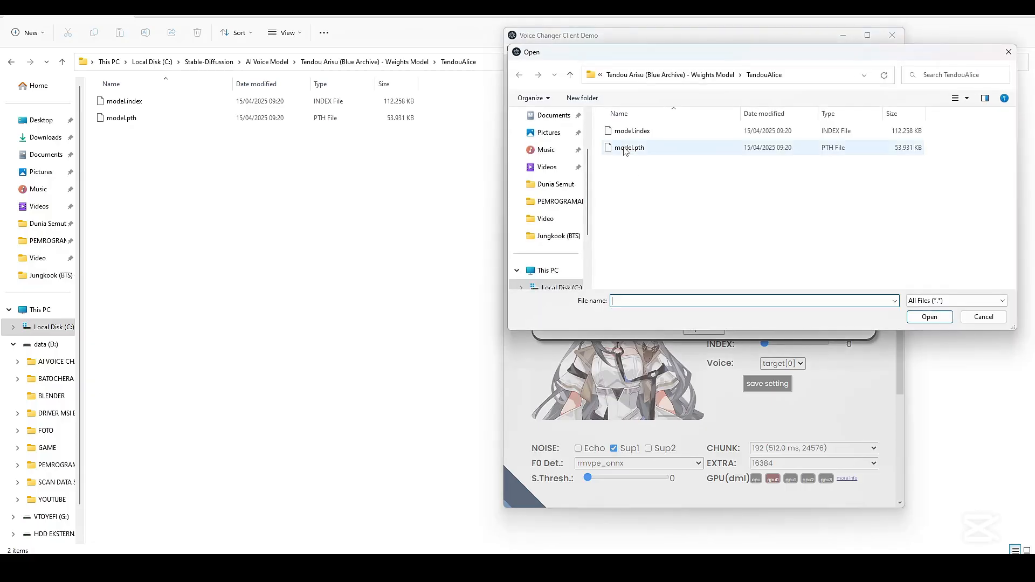
click(628, 135)
click(948, 320)
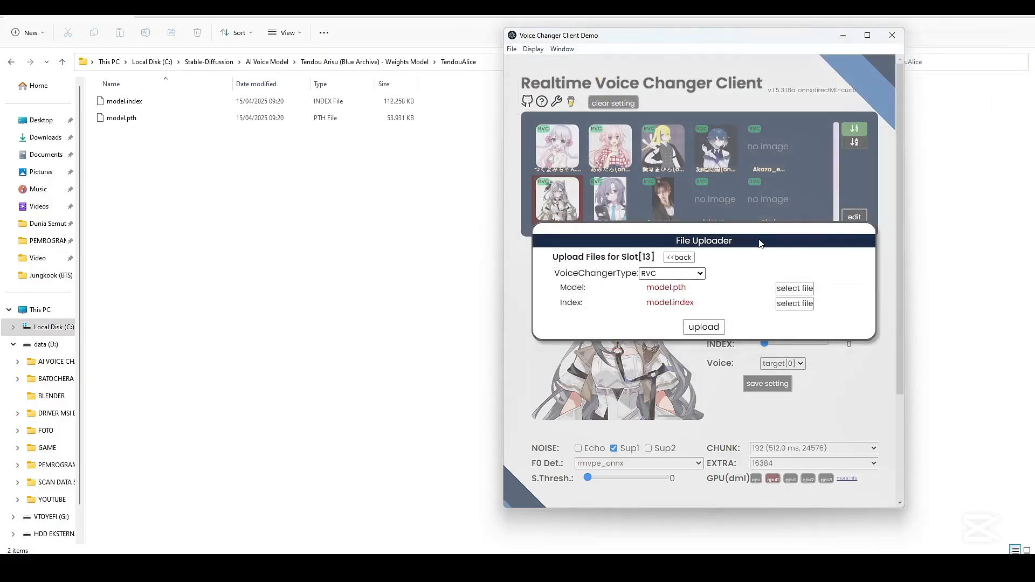
click(702, 326)
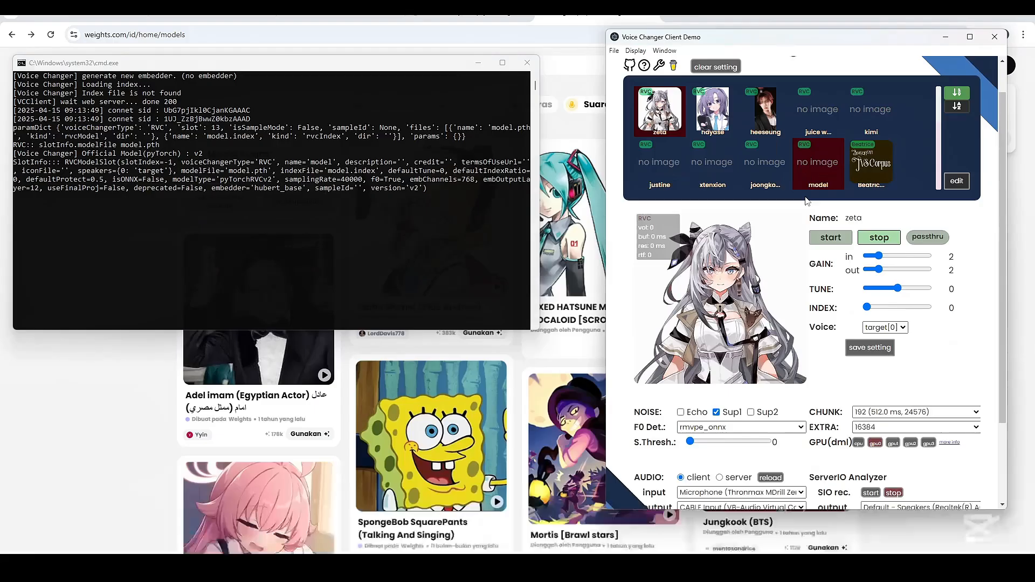
Rename the model in slot 13 to "tandeu arisu" in the Model Slot Configuration
scroll(827, 197, up, 2)
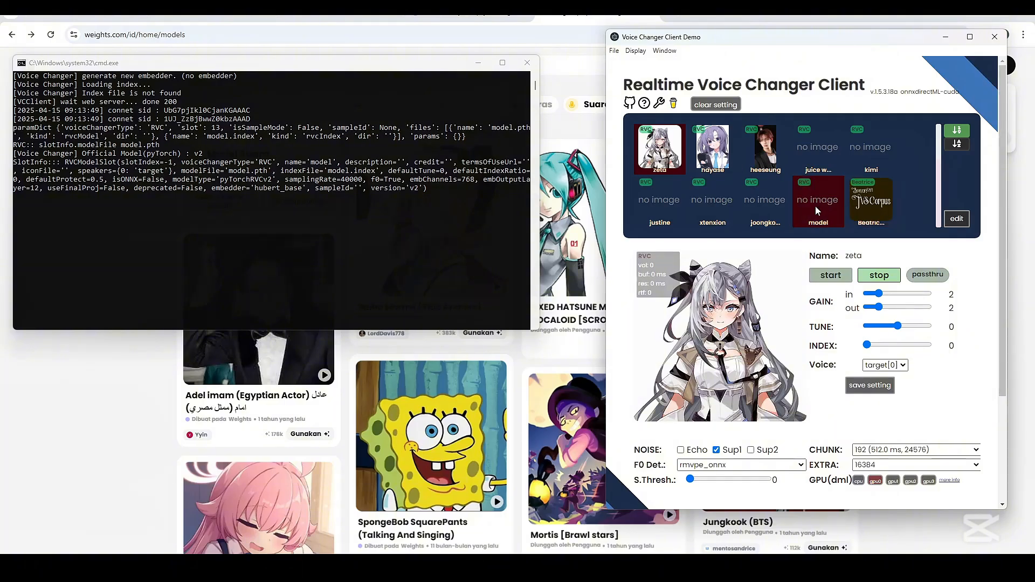
click(956, 218)
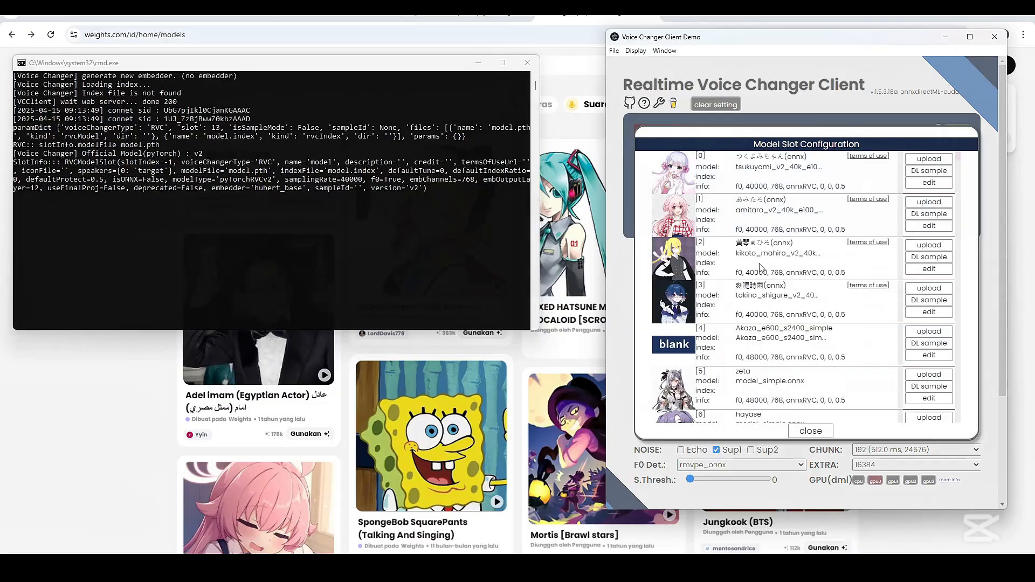
scroll(759, 265, down, 10)
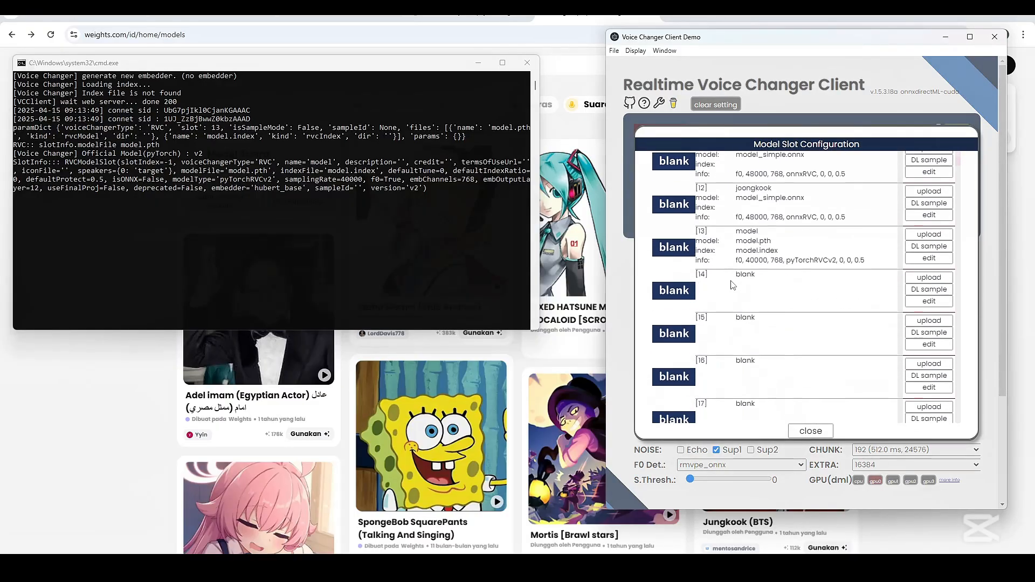
scroll(733, 261, up, 1)
click(744, 284)
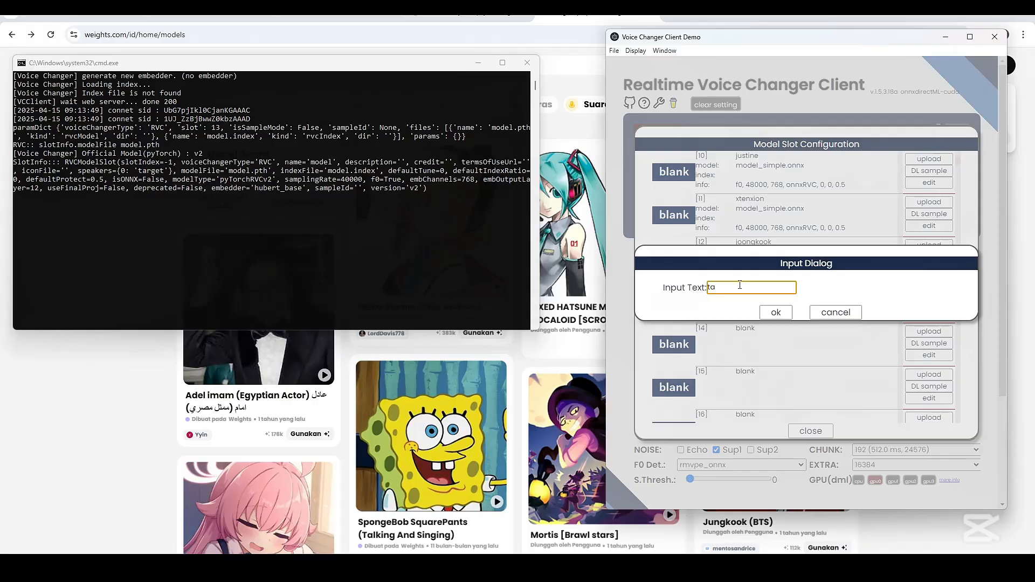
text(tandeu d)
click(776, 313)
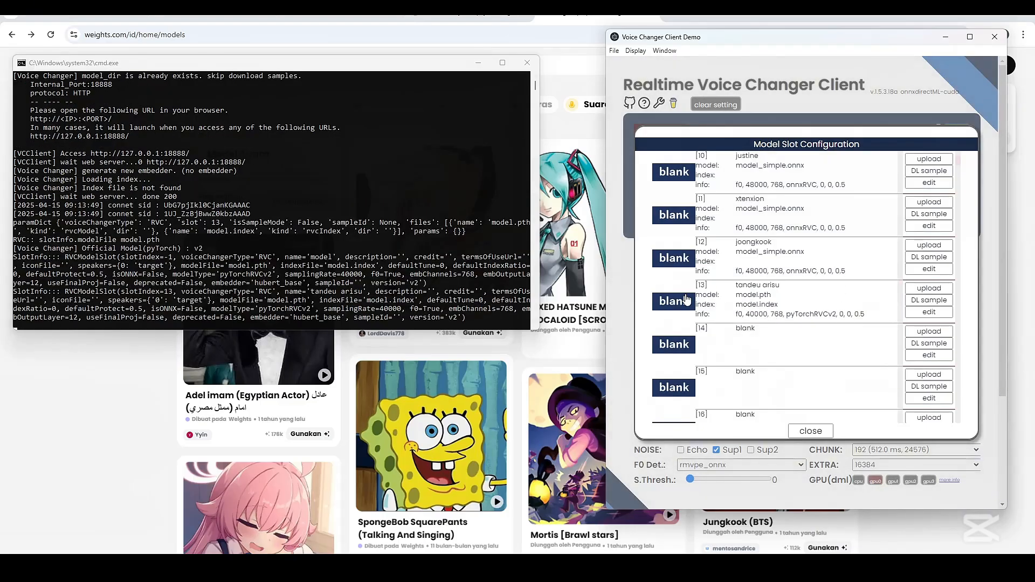
Close the Model Slot Configuration and load the tandeu arisu voice model
scroll(342, 205, down, 3)
scroll(308, 211, up, 2)
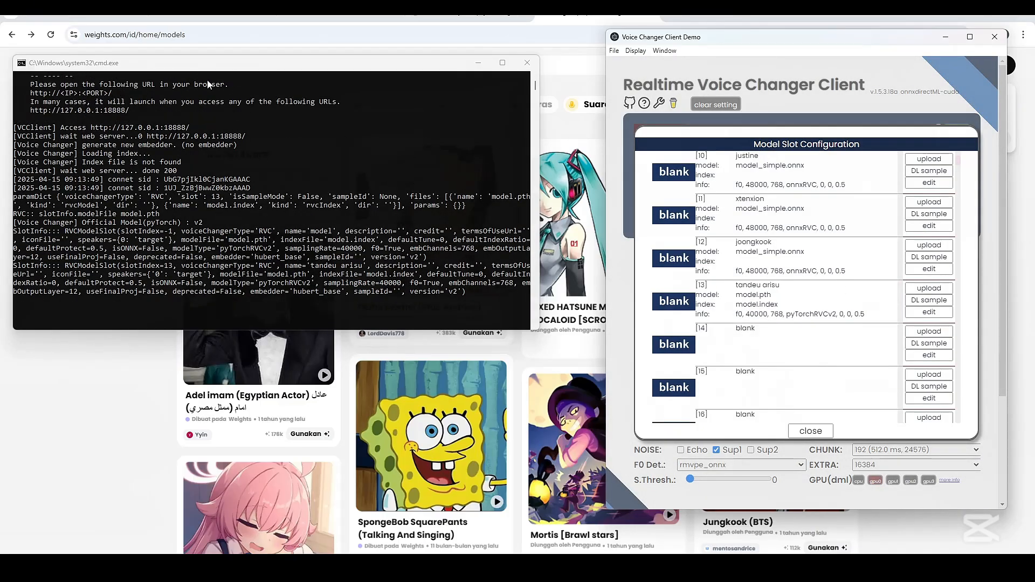
drag(200, 65, 220, 74)
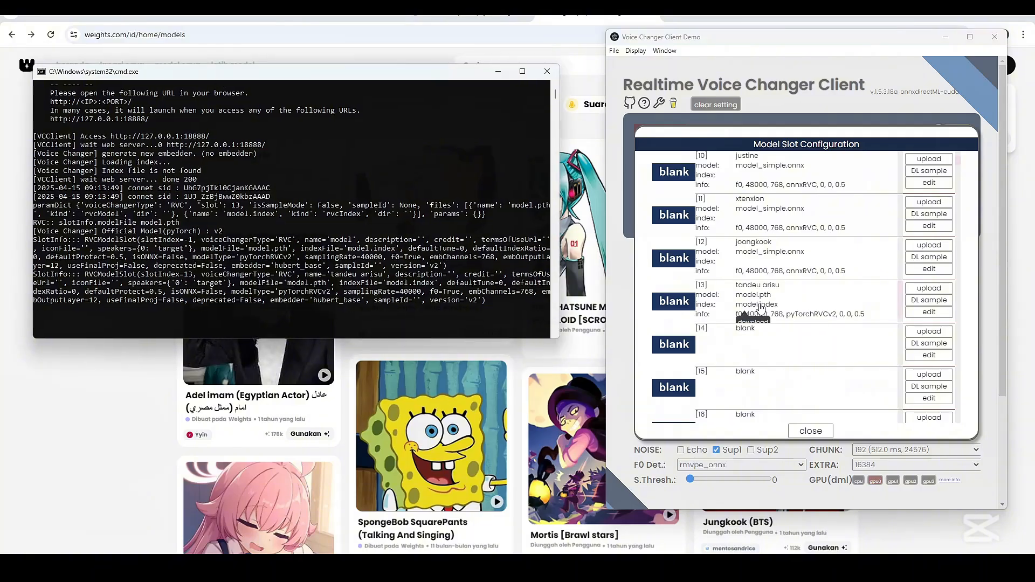
click(810, 431)
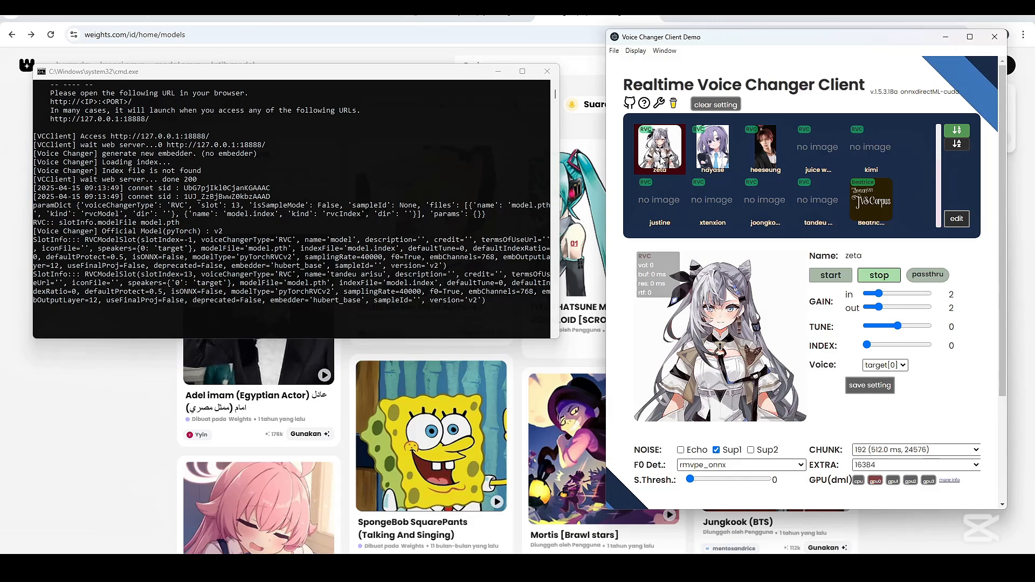
scroll(668, 166, up, 1)
scroll(661, 196, down, 1)
click(815, 217)
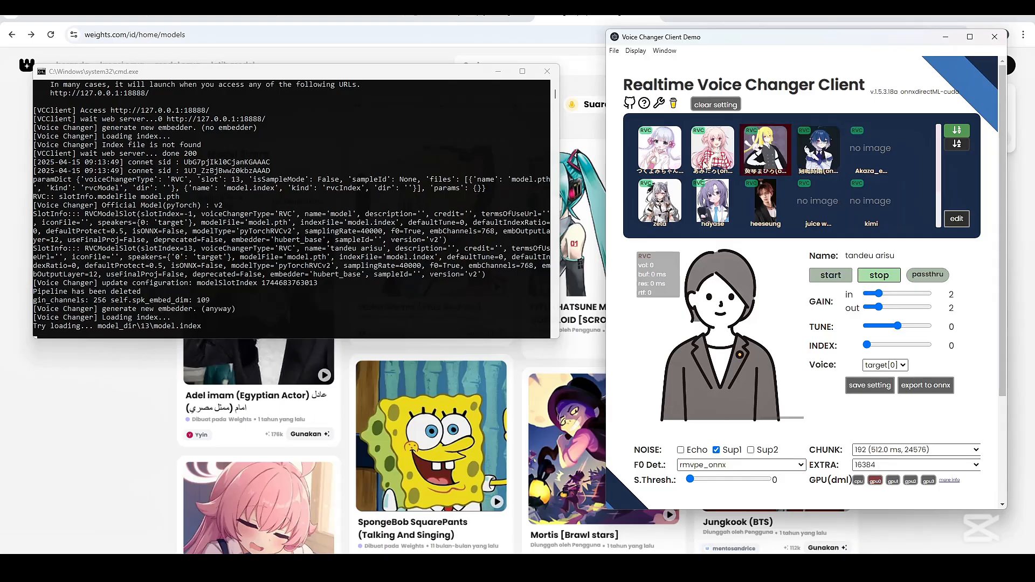
Switch the processing device to cpu and export the tandeu arisu model to ONNX
scroll(899, 398, down, 2)
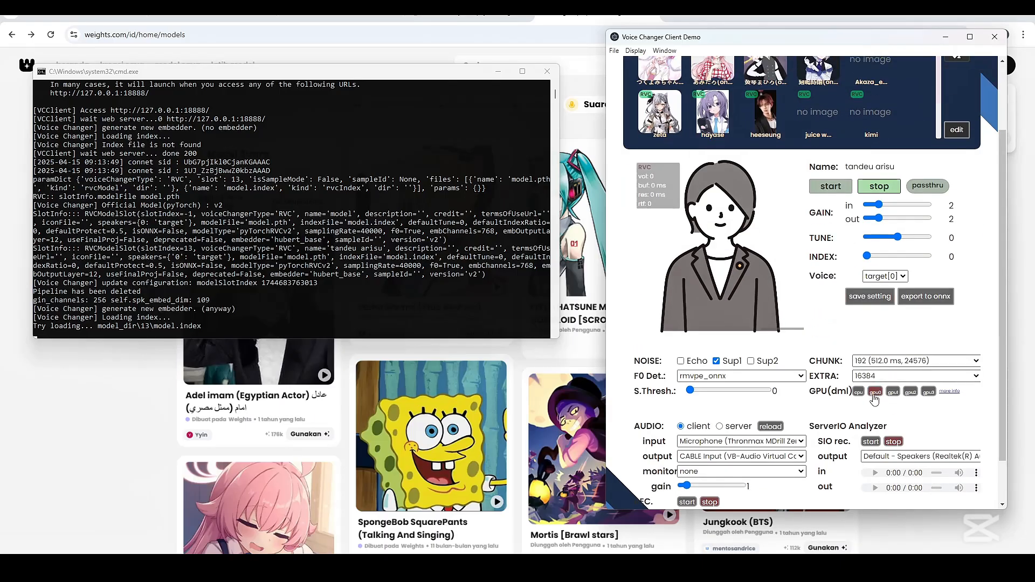
click(922, 296)
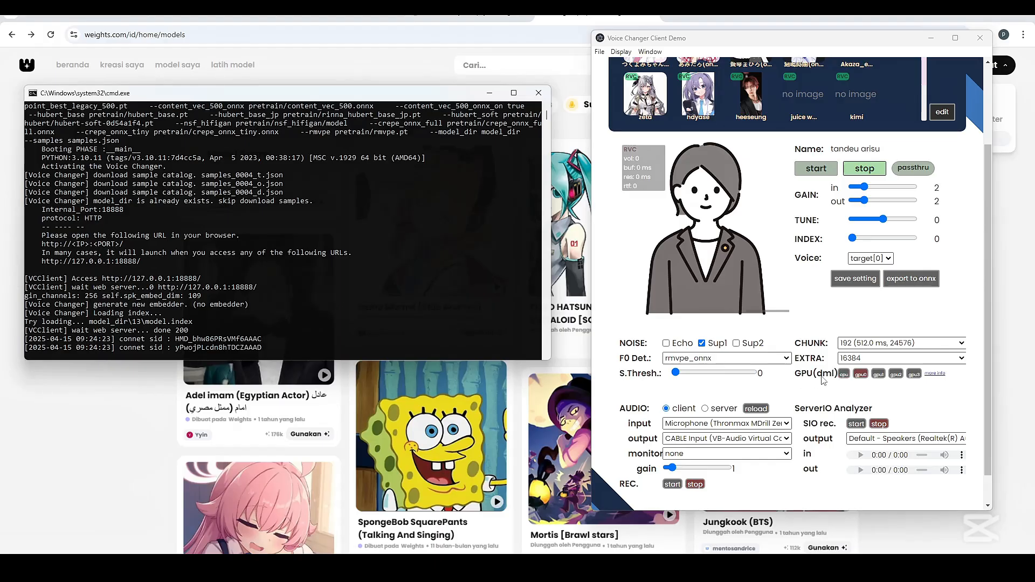
click(843, 376)
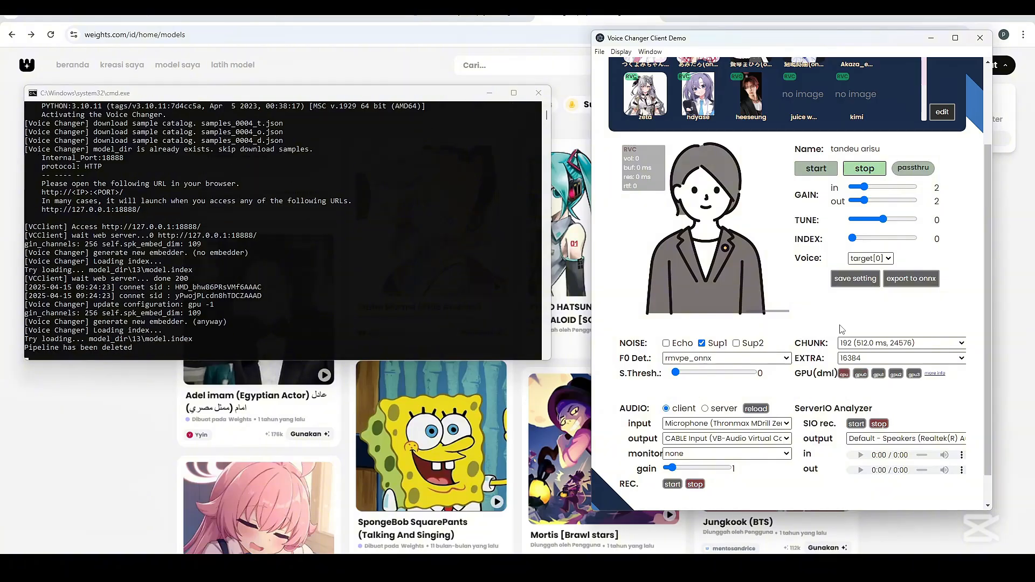
scroll(841, 318, up, 1)
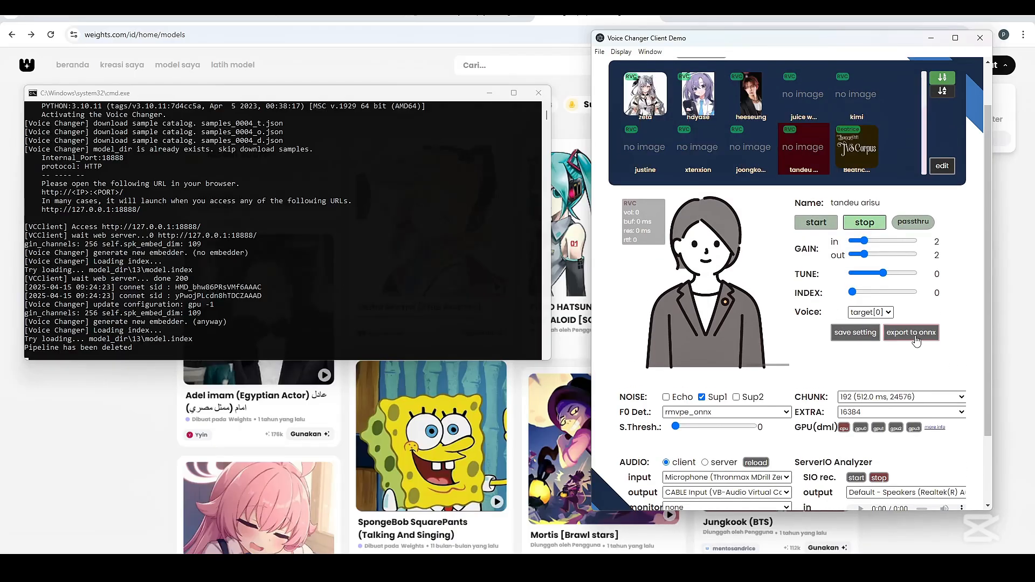
click(914, 340)
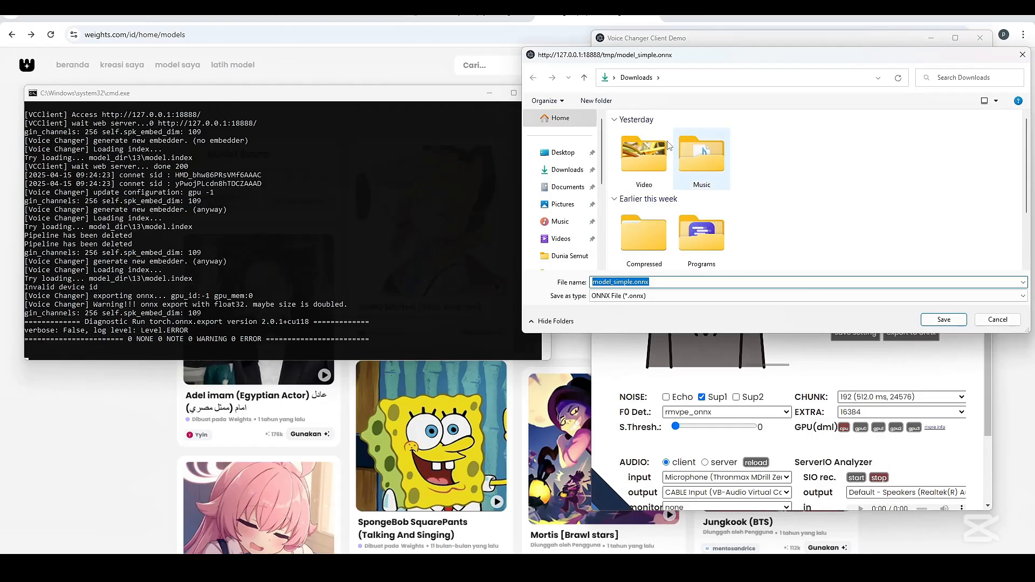
Save the exported model_simple.onnx in AI Voice Model's Tendou Arisu (Blue Archive) - Weights Model > TendouAlice folder
drag(612, 56, 463, 57)
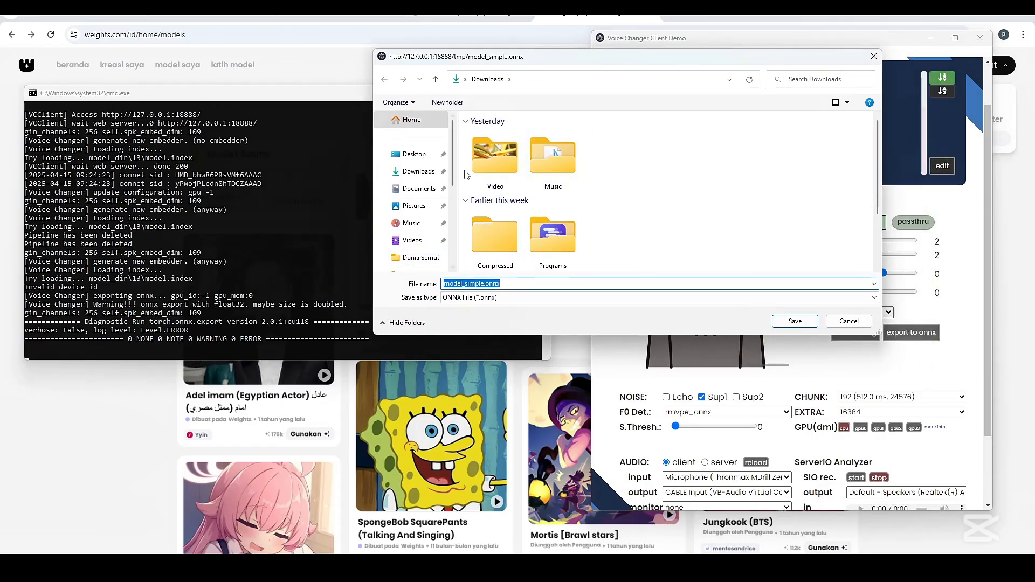
drag(453, 171, 454, 224)
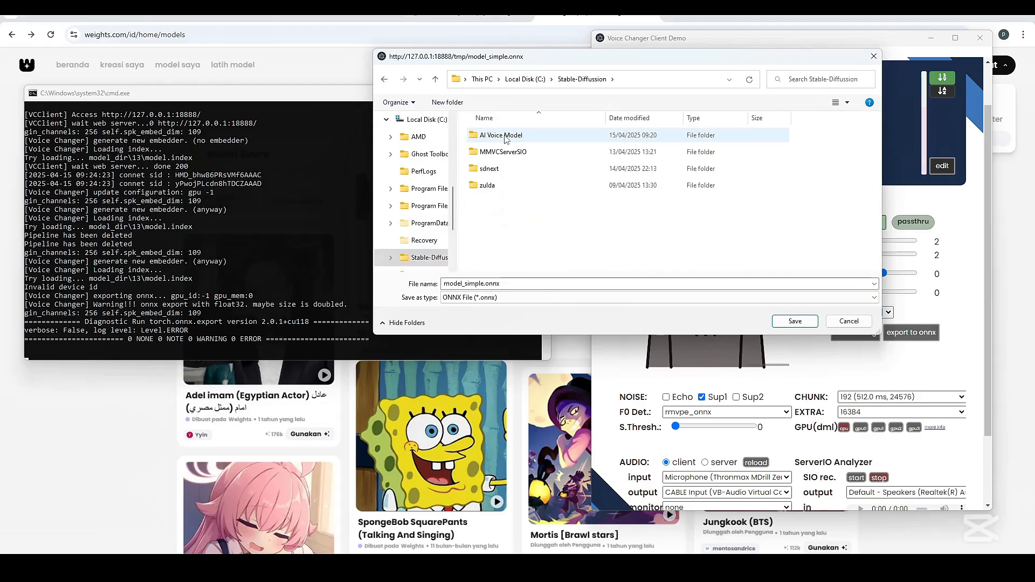
double_click(506, 139)
scroll(518, 204, down, 2)
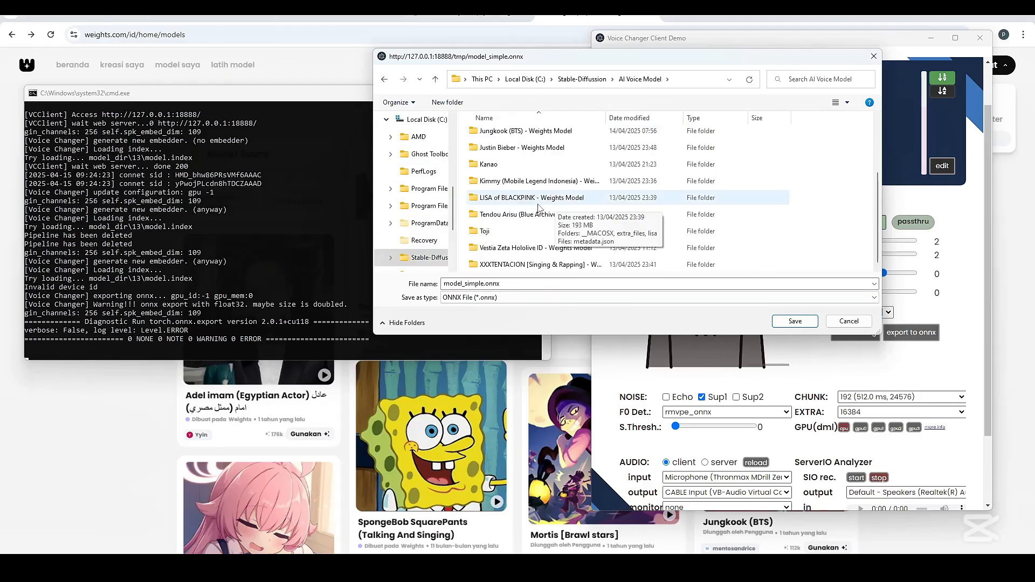
double_click(523, 218)
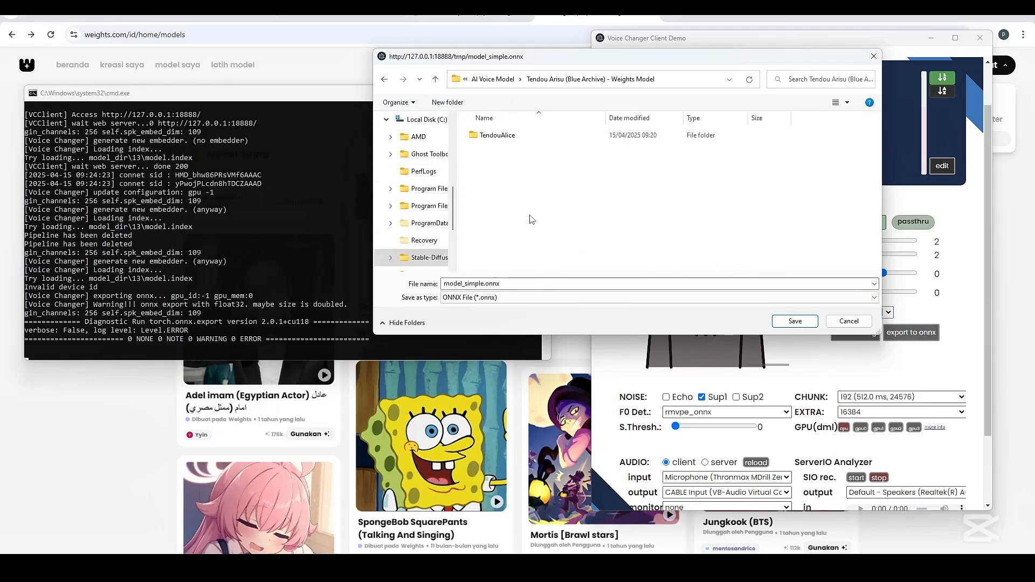
double_click(505, 135)
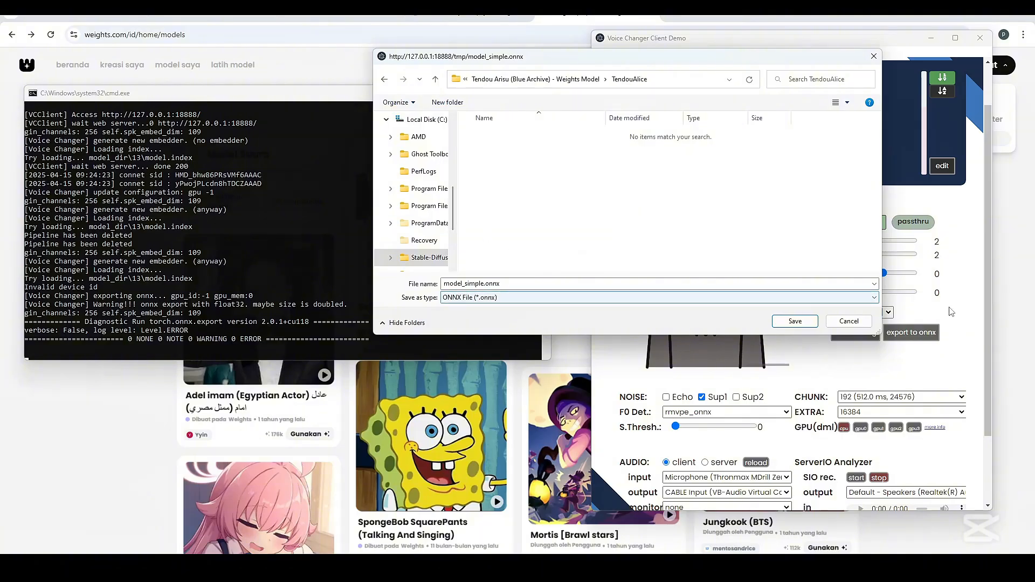
click(795, 321)
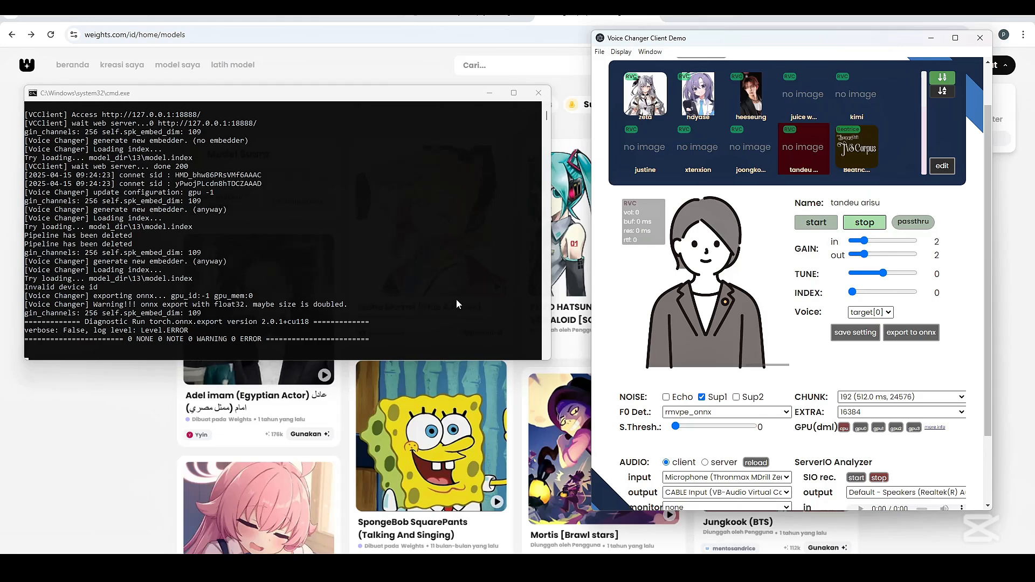
Set the processing device back to gpu0, then close the voice changer client and its console
click(861, 429)
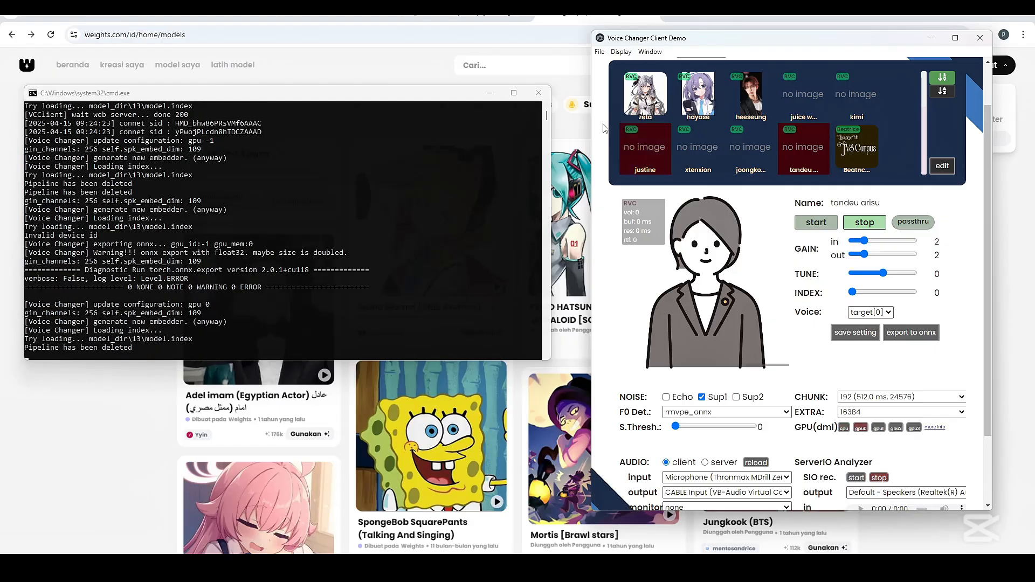
click(980, 38)
click(538, 93)
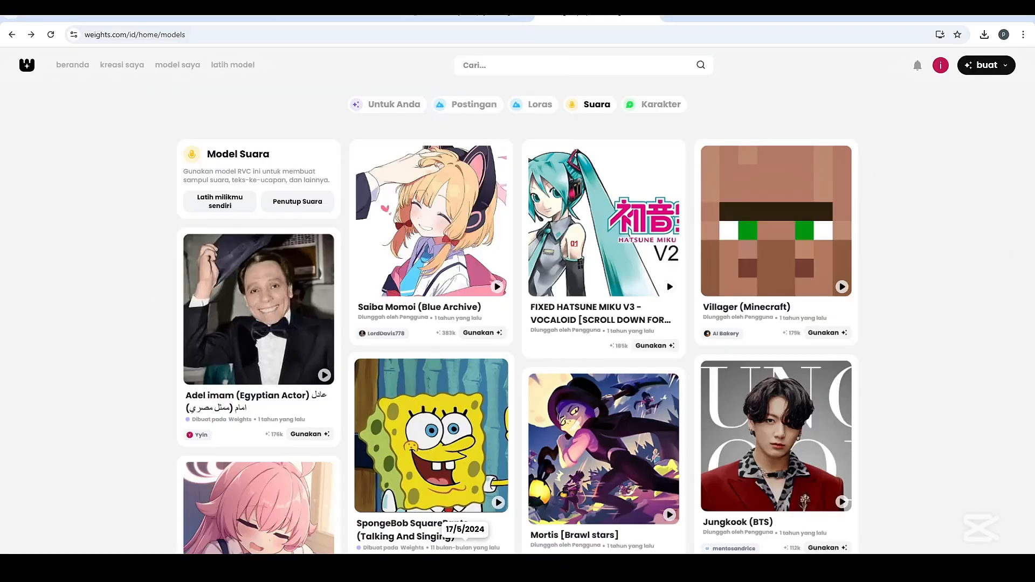
Relaunch the voice changer with start_http.bat from the MMVCServerSIO folder and arrange the client beside its console
double_click(161, 435)
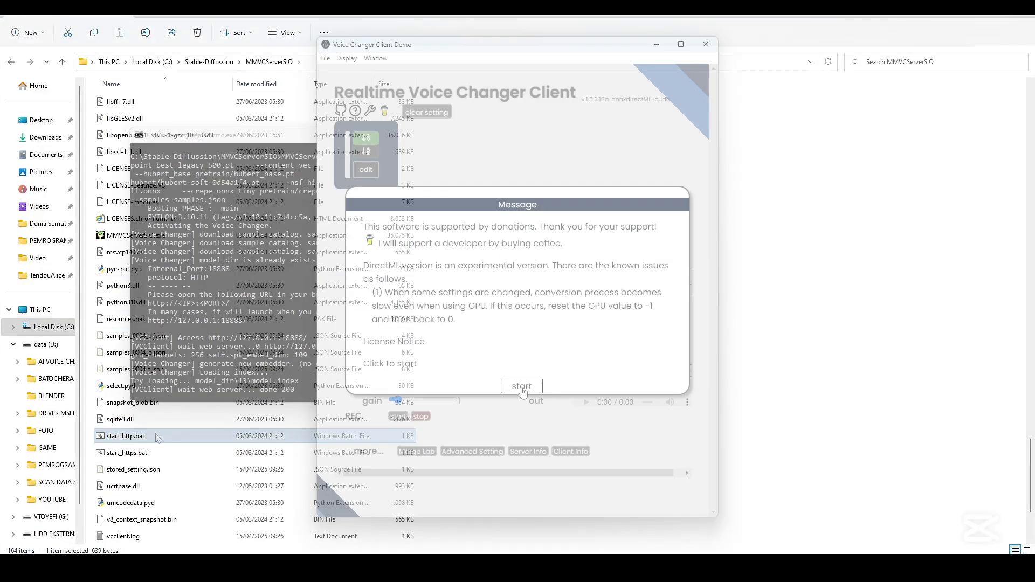
click(520, 387)
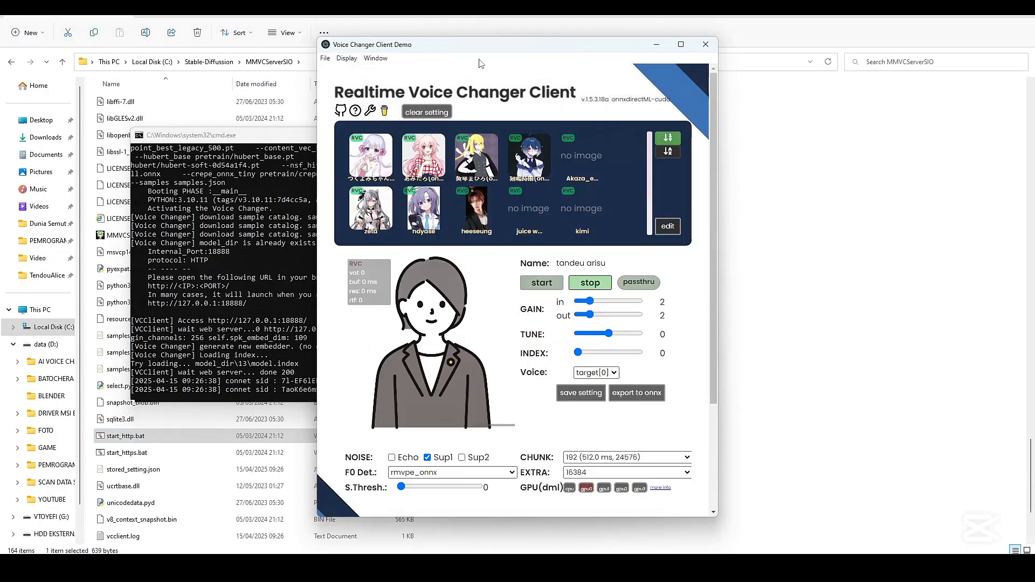
drag(480, 47, 737, 44)
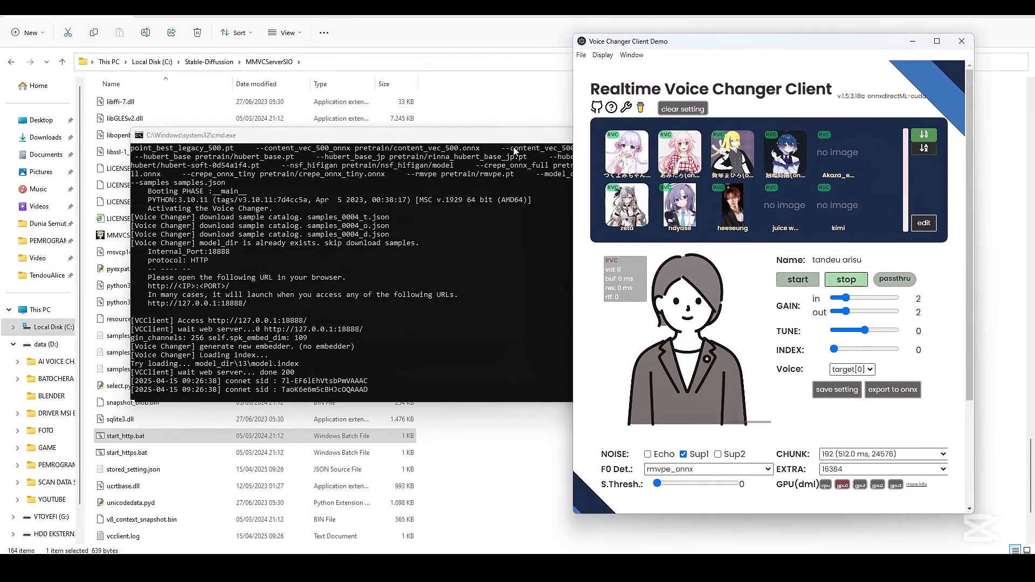
click(519, 139)
drag(519, 139, 452, 135)
Open the Model Slot Configuration and start a file upload for slot 13, tandeu arisu
scroll(806, 170, down, 2)
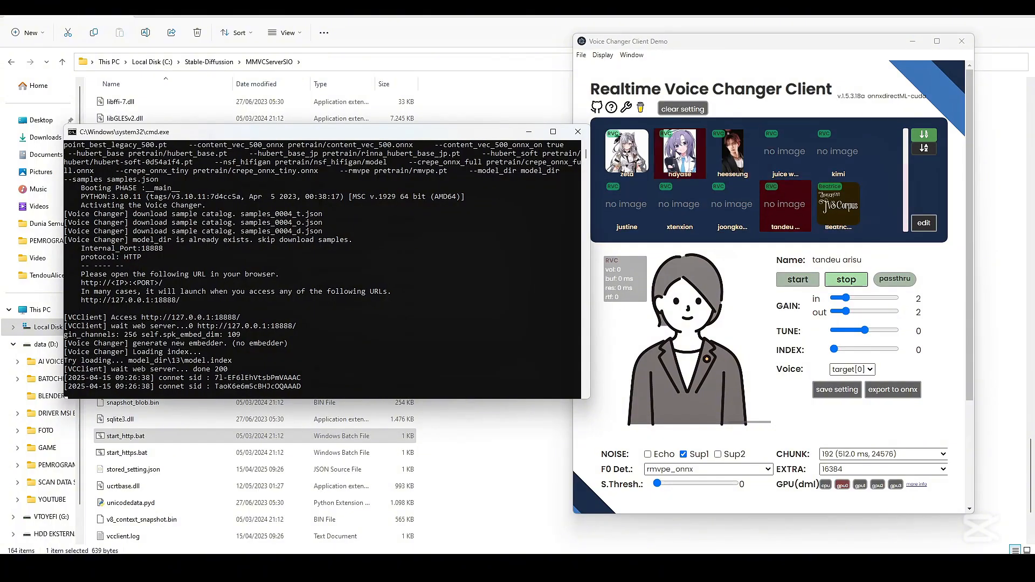
click(923, 223)
scroll(833, 286, down, 5)
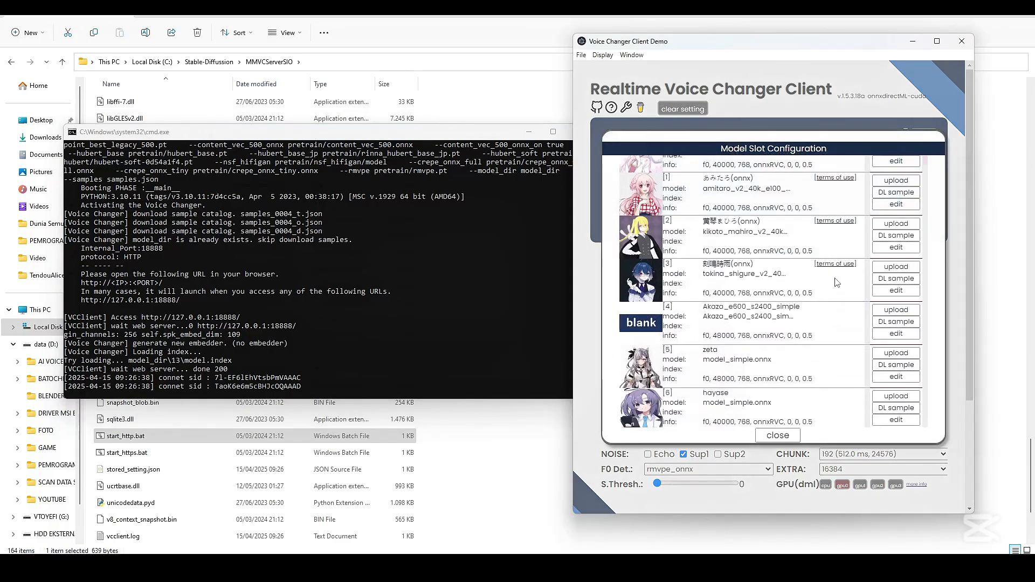
scroll(728, 274, down, 4)
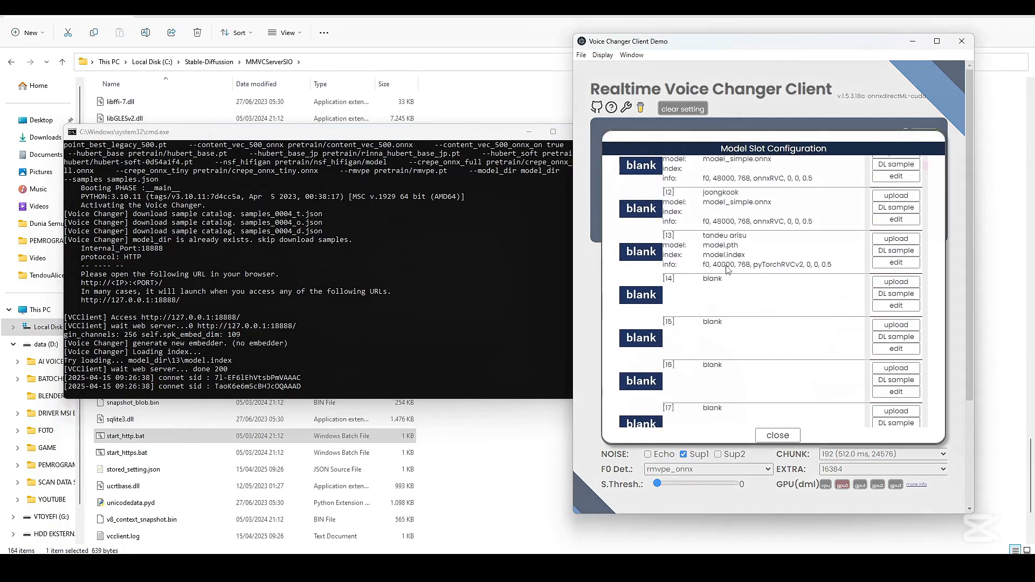
click(896, 239)
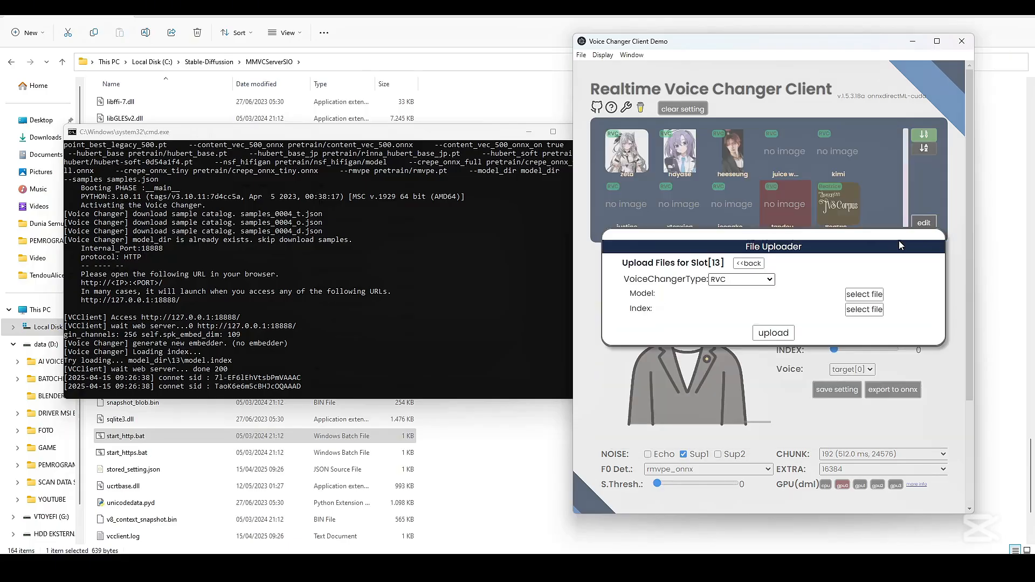
Choose model_simple.onnx from the TendouAlice folder as the model file and upload it to slot 13
click(864, 294)
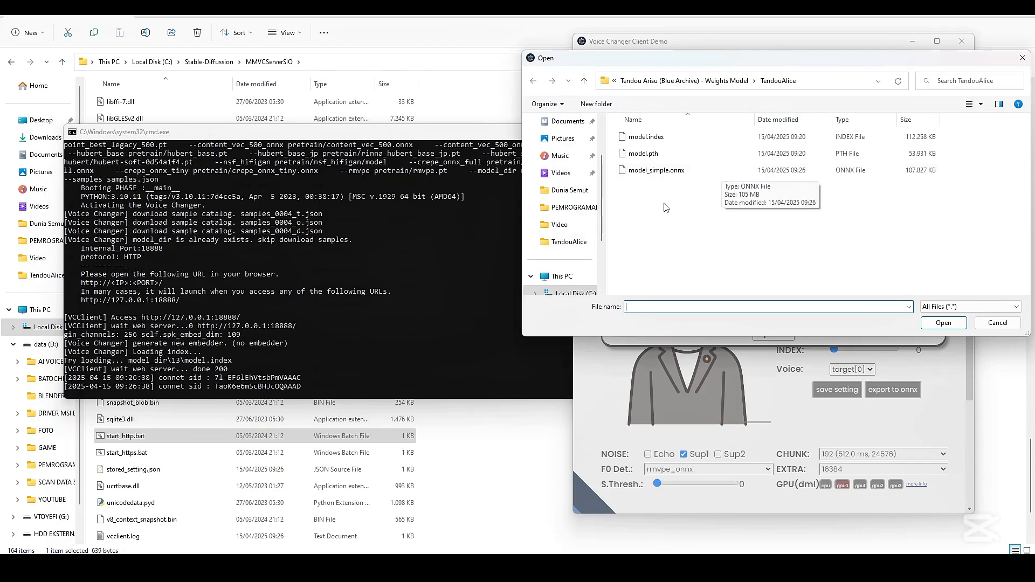
click(670, 174)
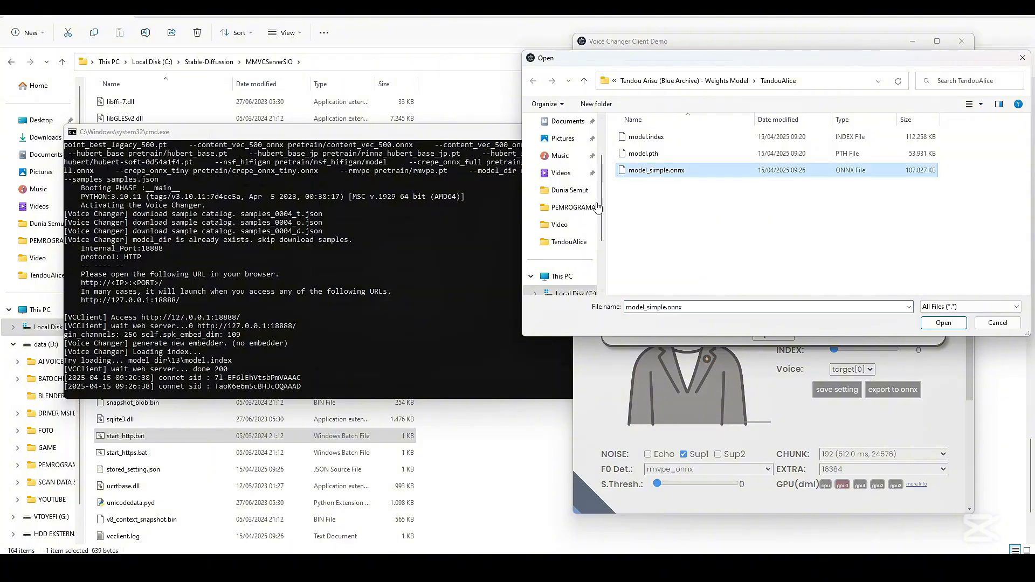
click(941, 322)
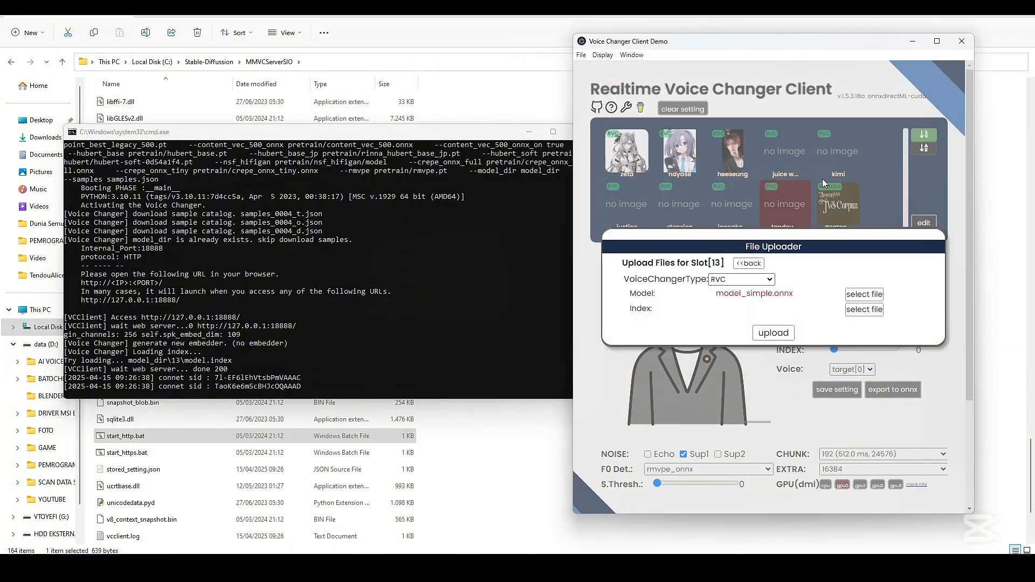
click(784, 332)
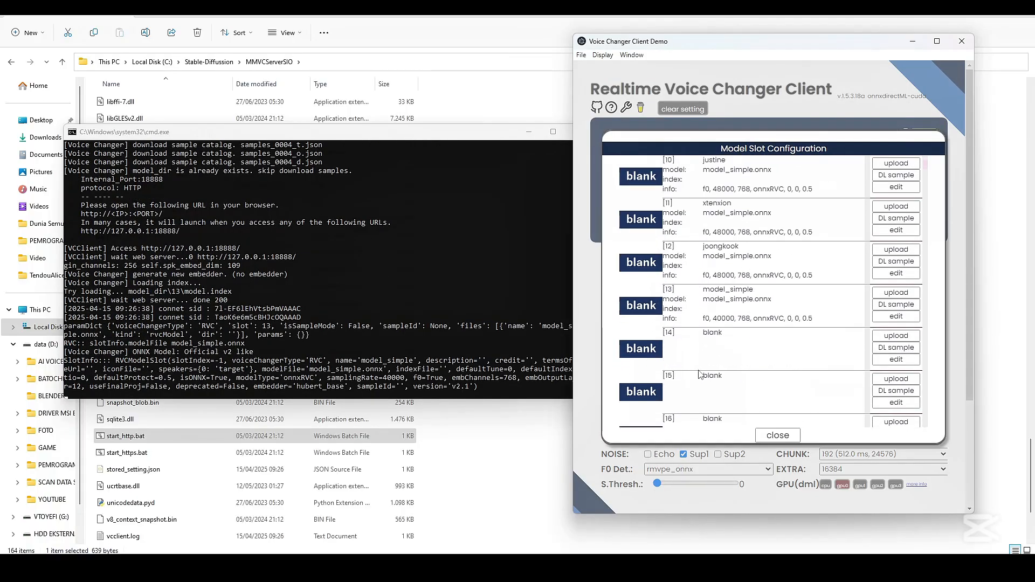
Rename the newly uploaded ONNX model in slot 13 to "tendeu arisu"
scroll(701, 350, down, 1)
click(719, 239)
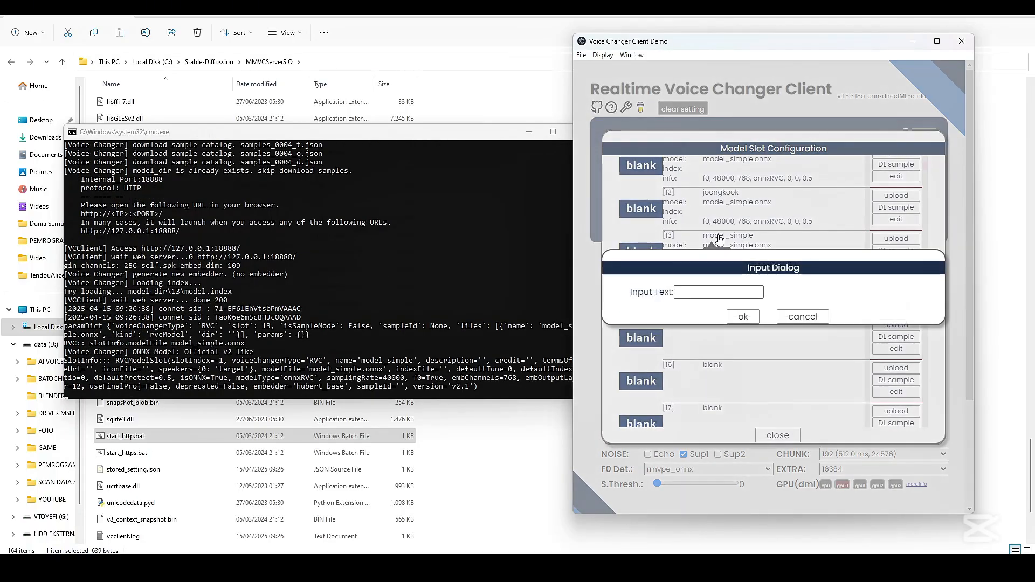
click(703, 290)
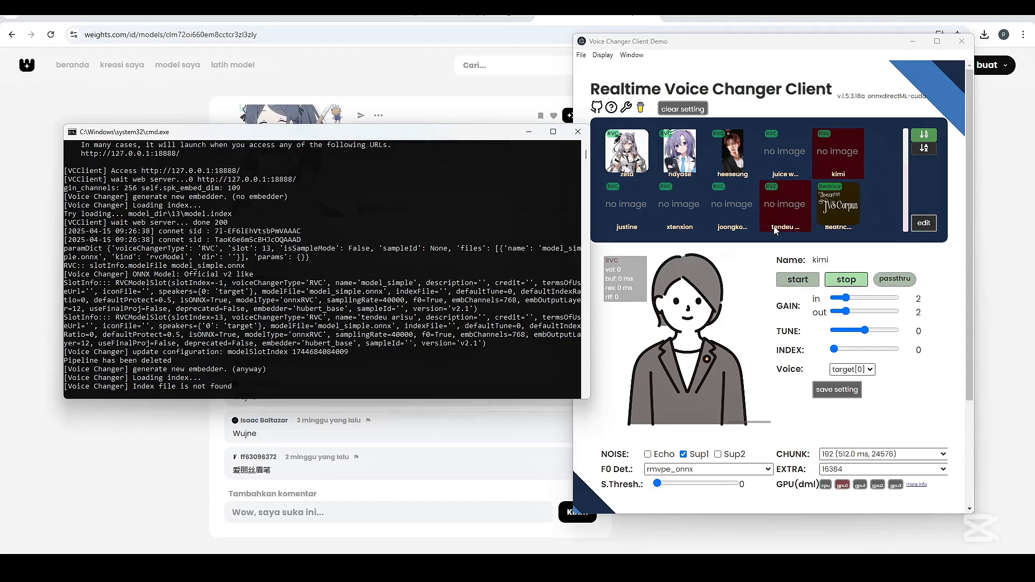
Select the tendeu arisu model in its slot and start the voice conversion
click(788, 213)
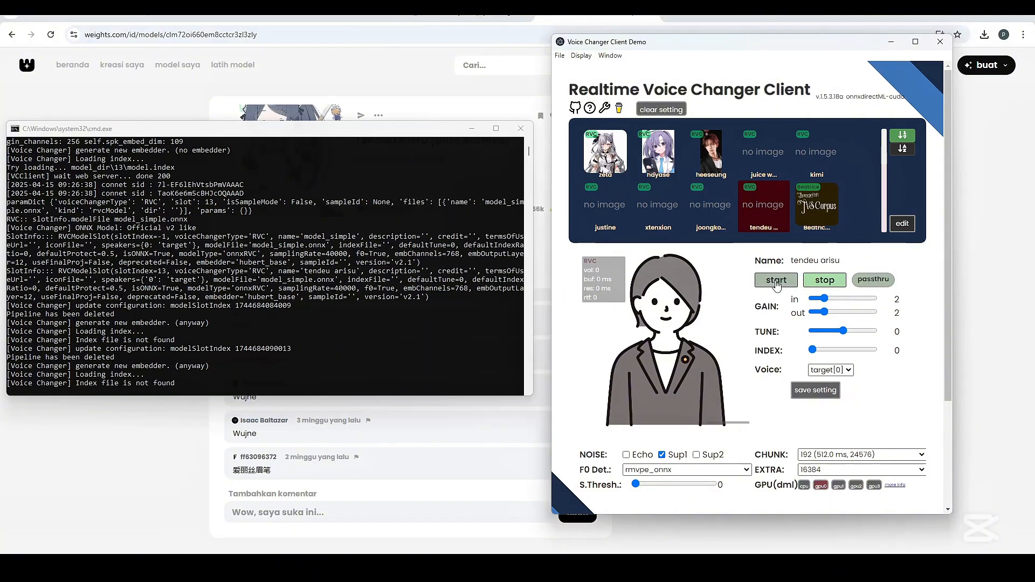
scroll(827, 230, down, 1)
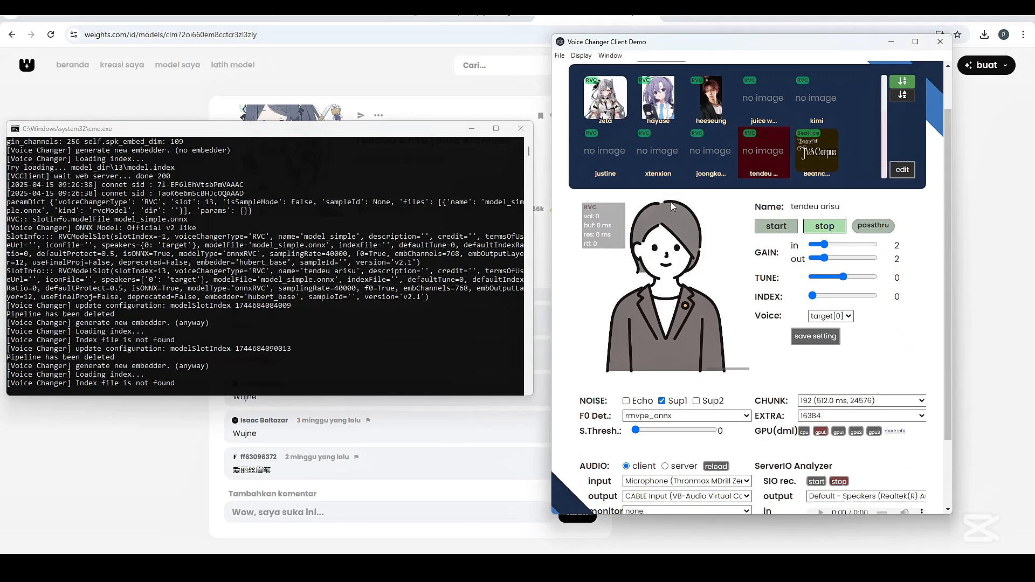
click(777, 226)
scroll(778, 227, down, 2)
Switch to OBS and set the Mic/Aux device to CABLE Output (VB-Audio Virtual Cable), and return to the voice changer
key(alt+Tab)
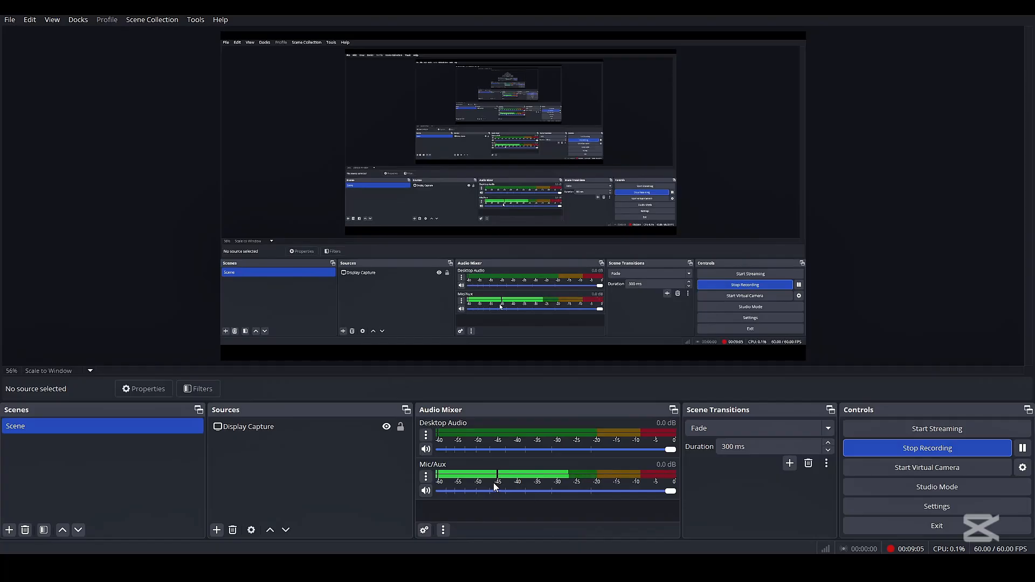
right_click(494, 484)
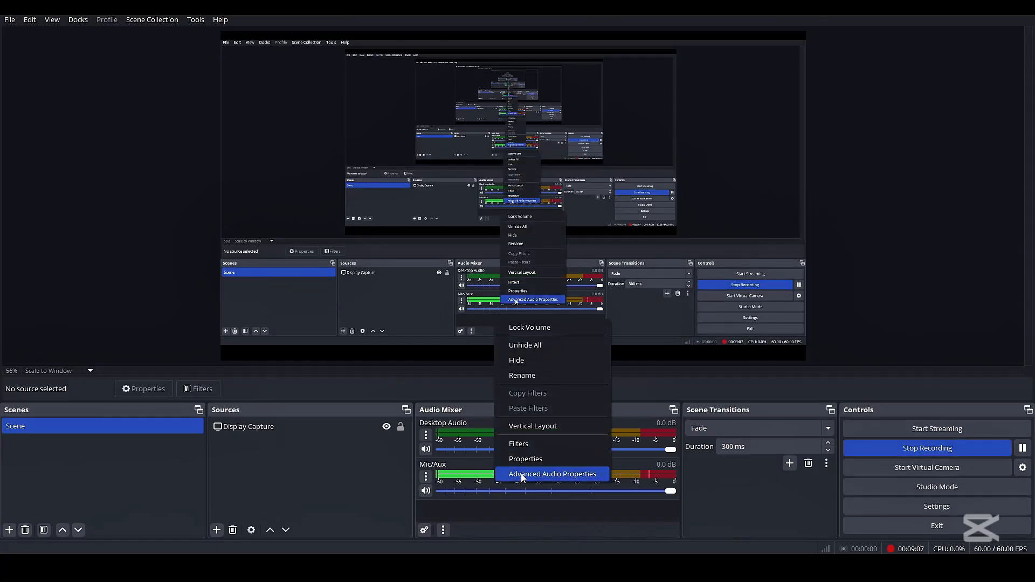
click(524, 459)
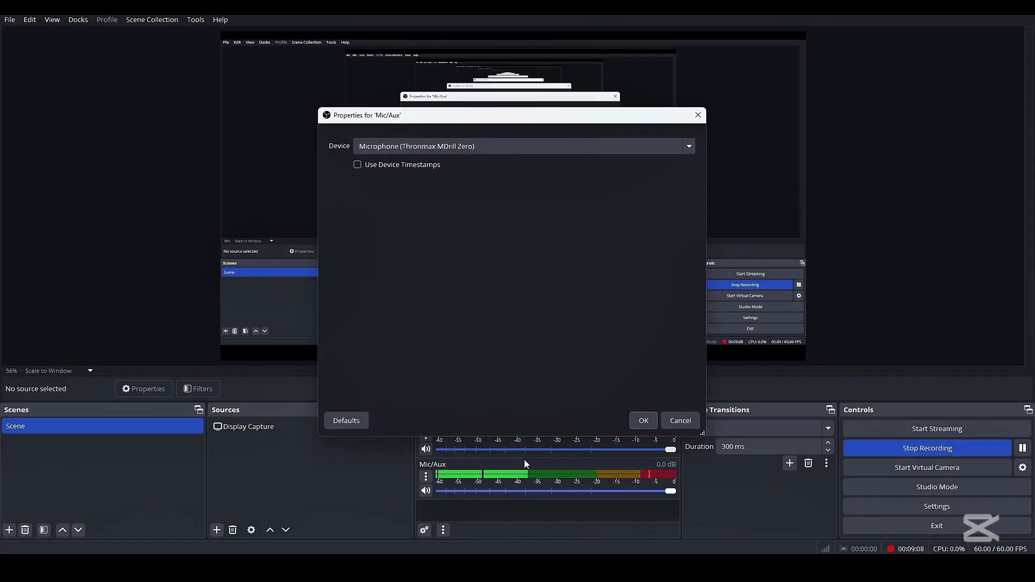
click(493, 150)
click(455, 171)
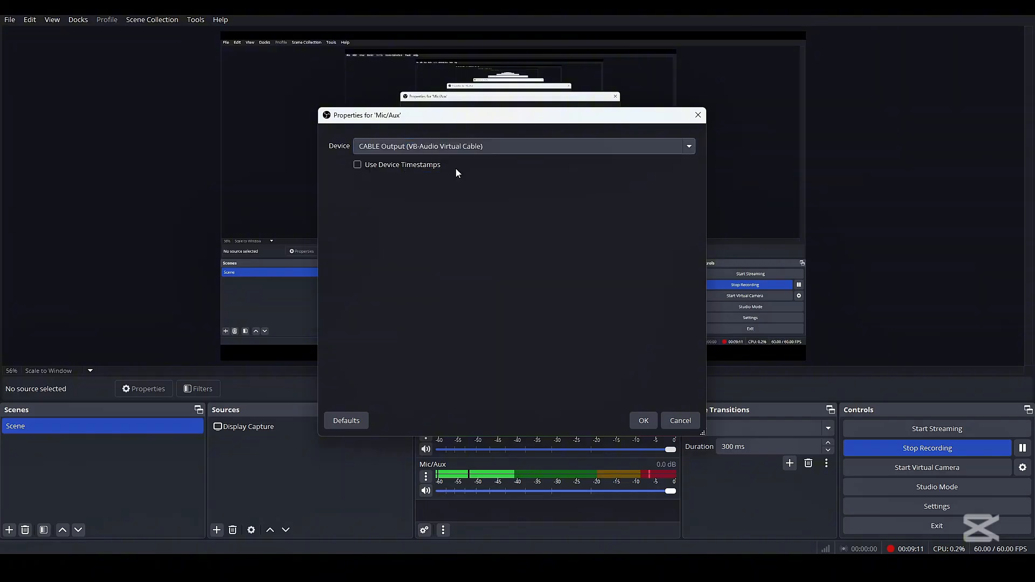
click(634, 419)
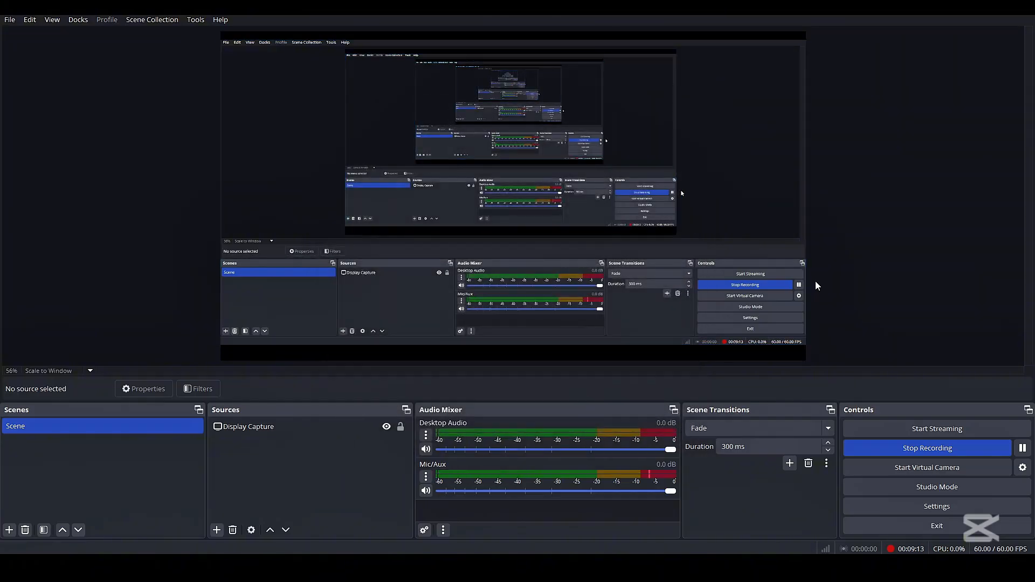
click(974, 17)
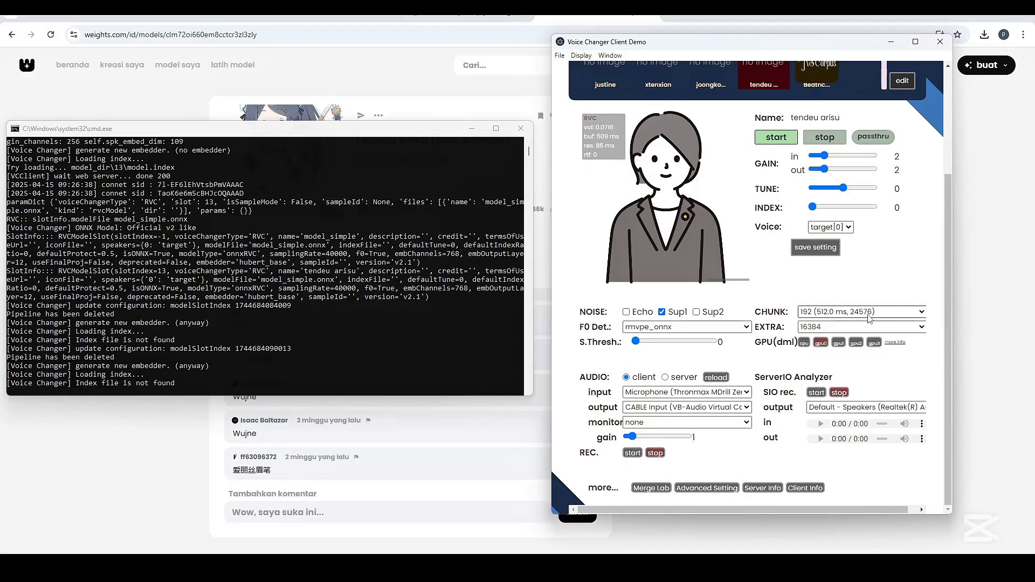
Choose 192 (512.0 ms, 24576) as the chunk size and set TUNE to 12
click(869, 318)
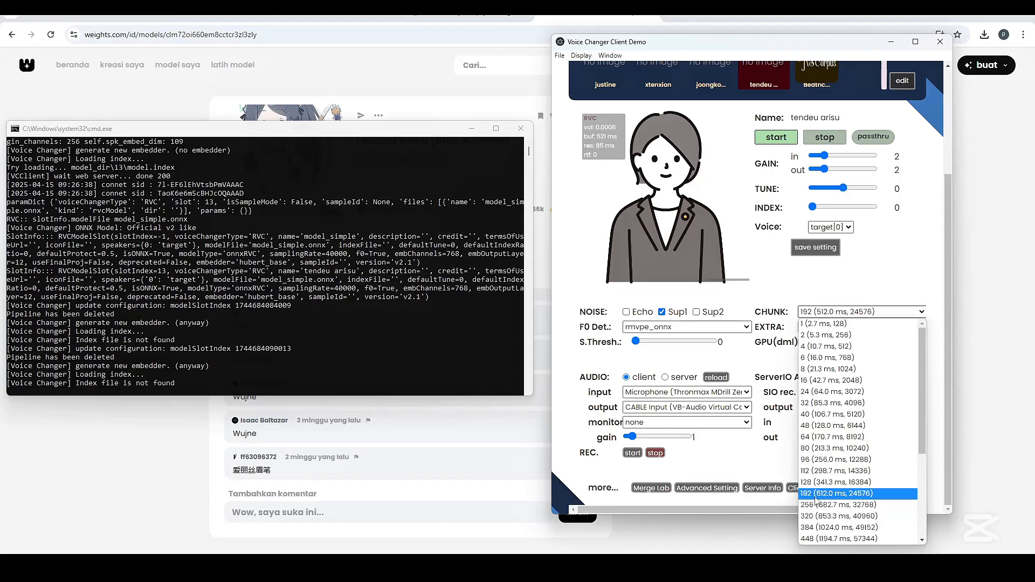
click(818, 494)
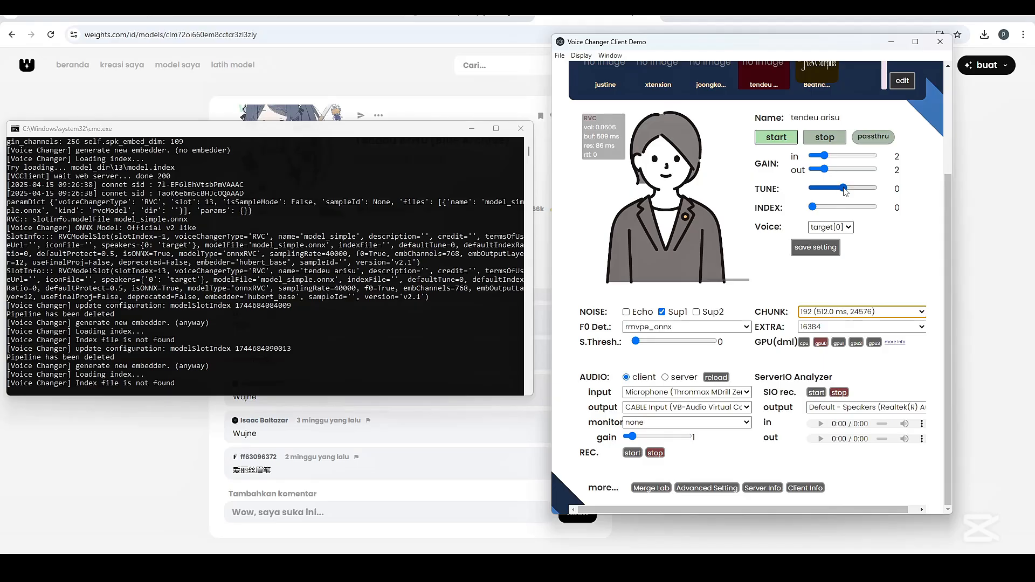
drag(846, 191, 850, 192)
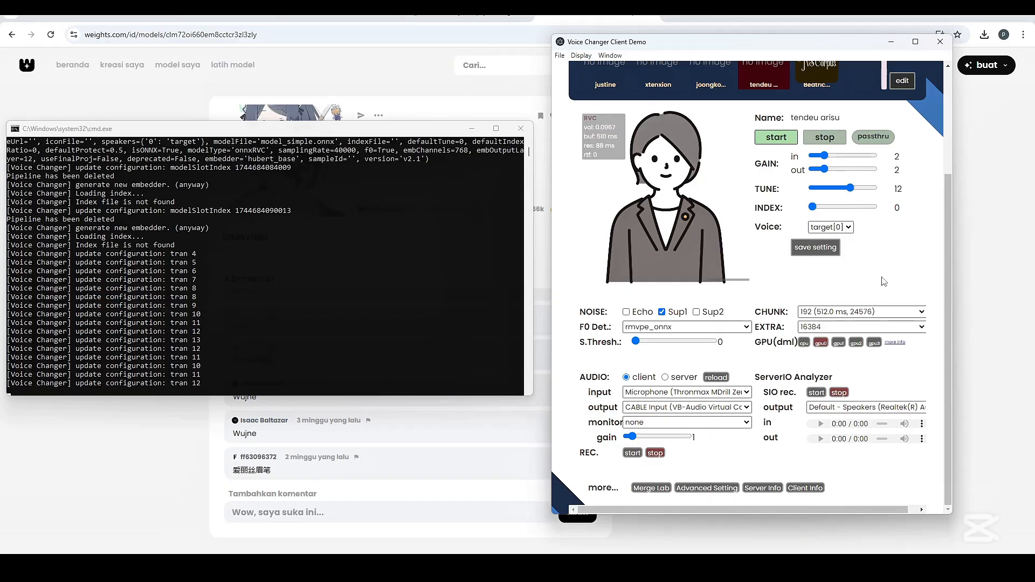
Examine the available CHUNK sizes and keep 192 (512.0 ms, 24576) selected
click(880, 313)
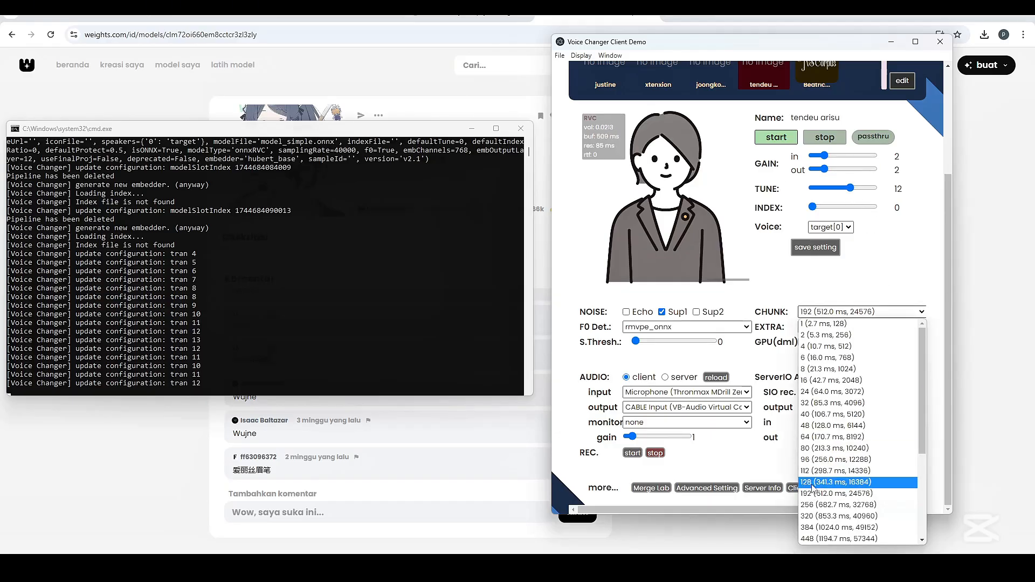
click(854, 313)
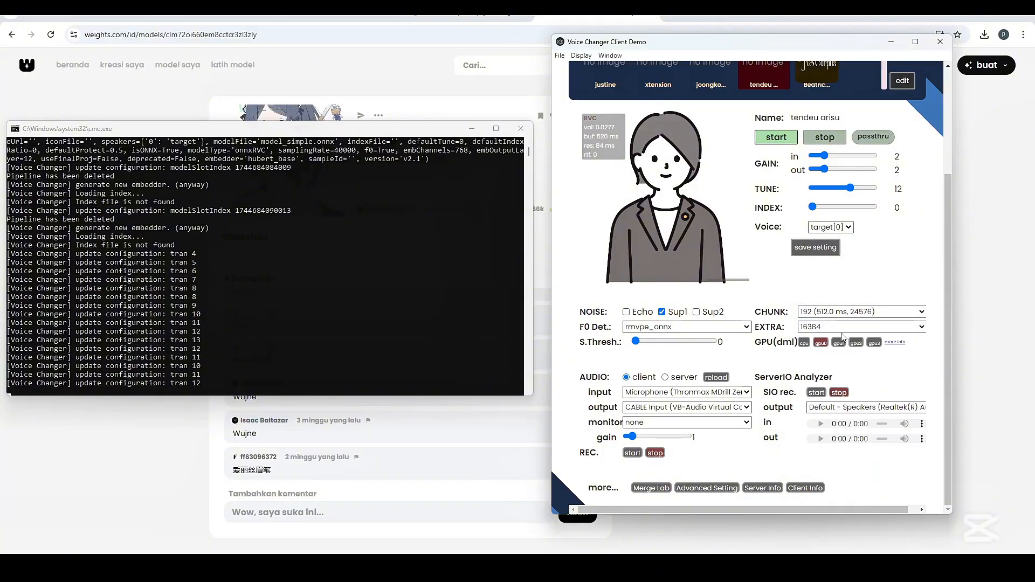
click(854, 317)
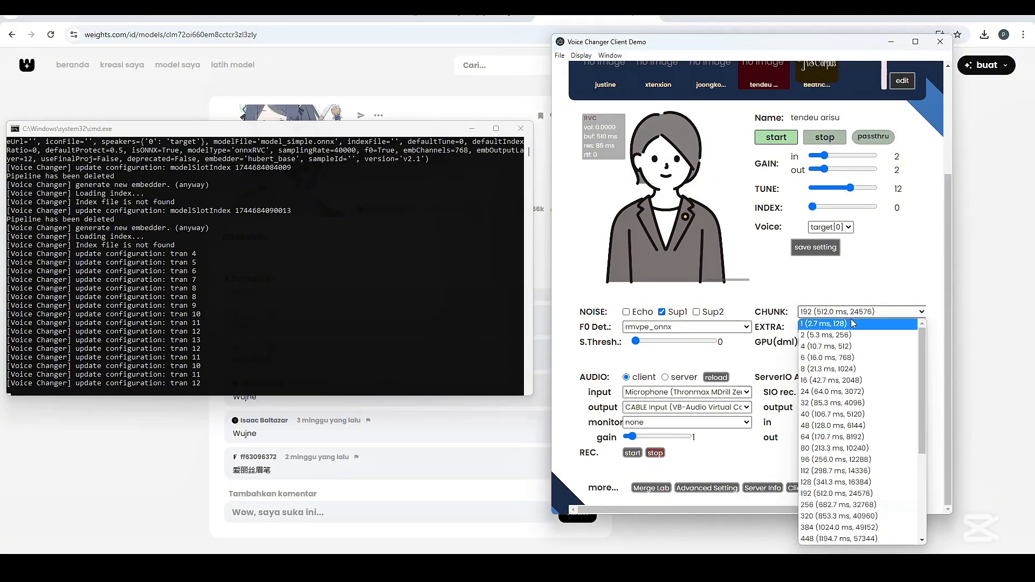
click(828, 494)
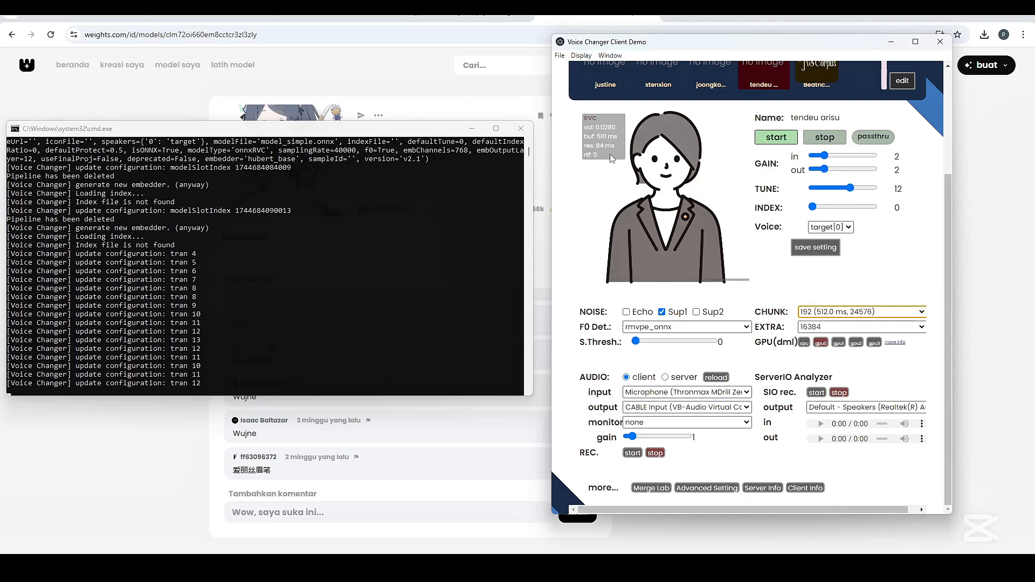
click(861, 311)
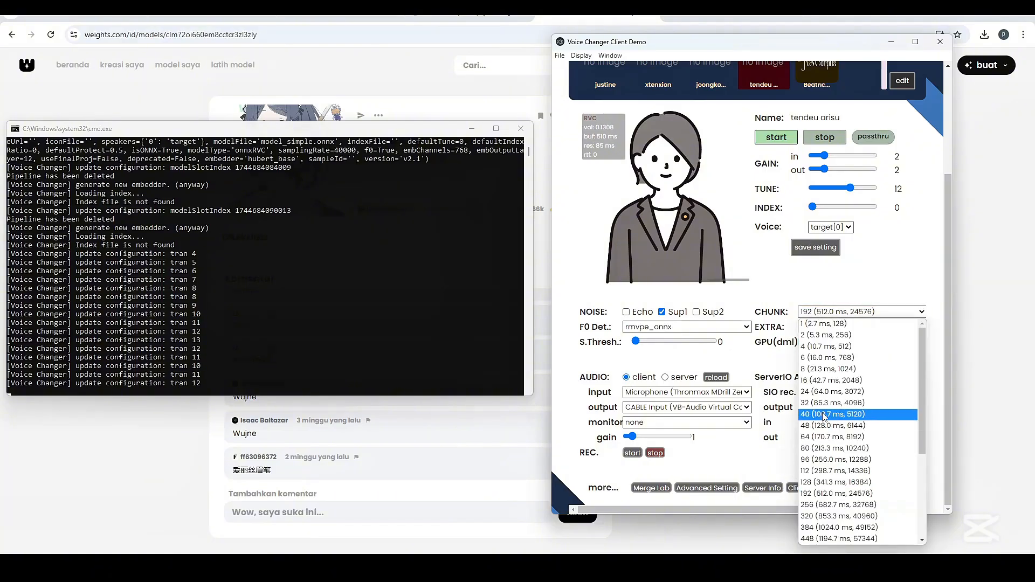
click(871, 265)
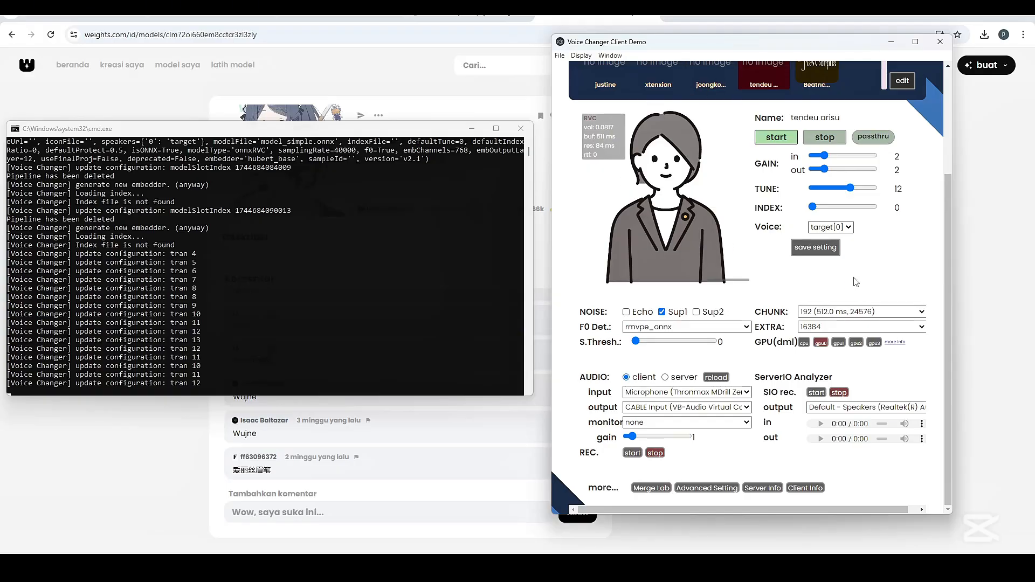
Try a CHUNK size of 320 (853.3 ms, 40960) with EXTRA at 131072
click(844, 312)
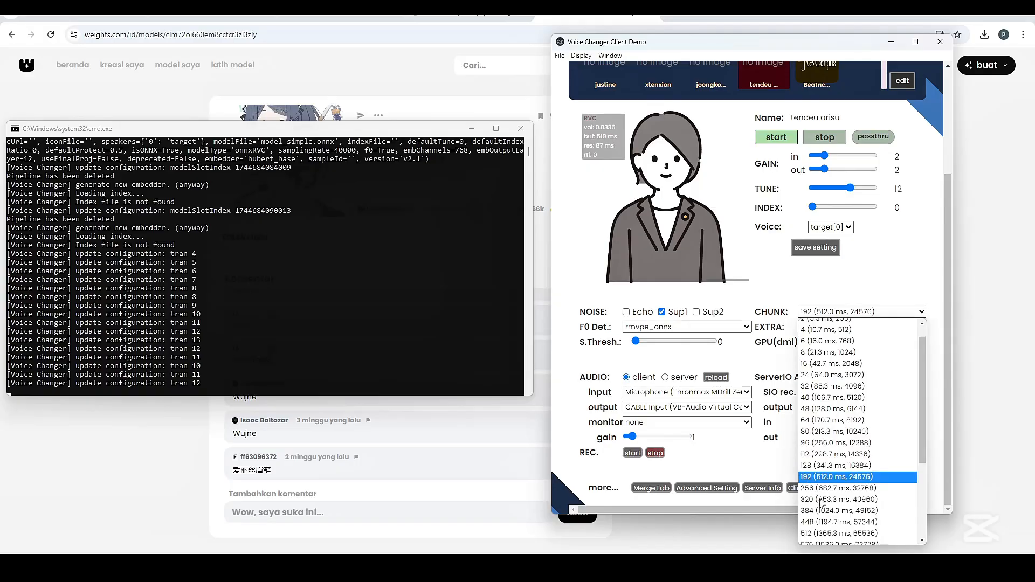
scroll(830, 499, down, 1)
scroll(817, 445, down, 2)
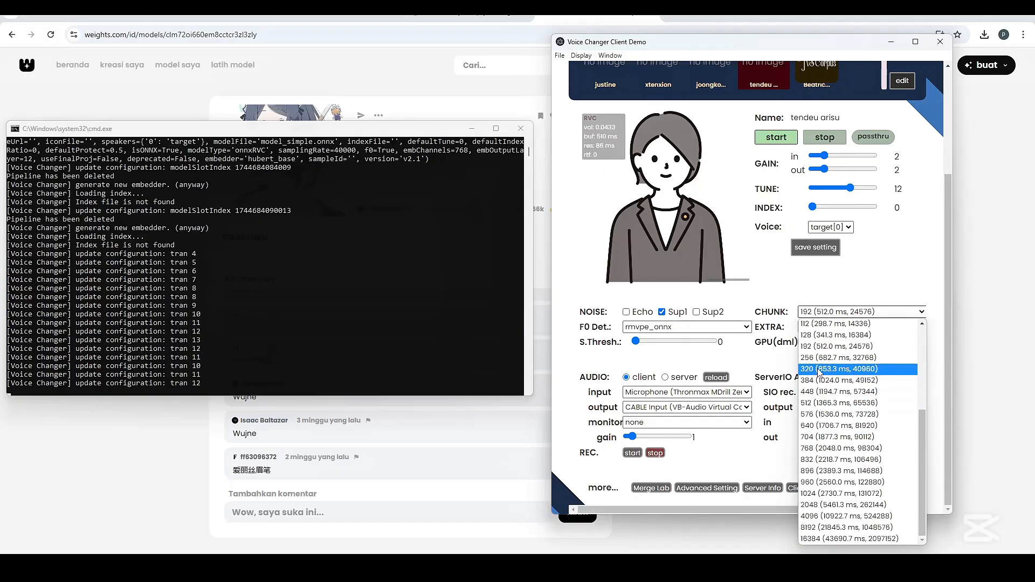
click(830, 372)
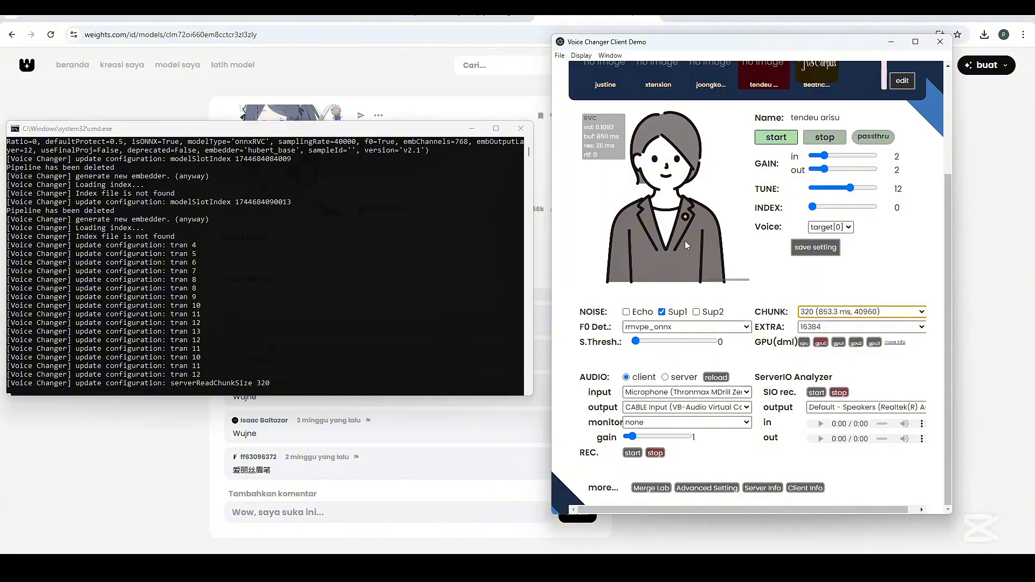
click(818, 328)
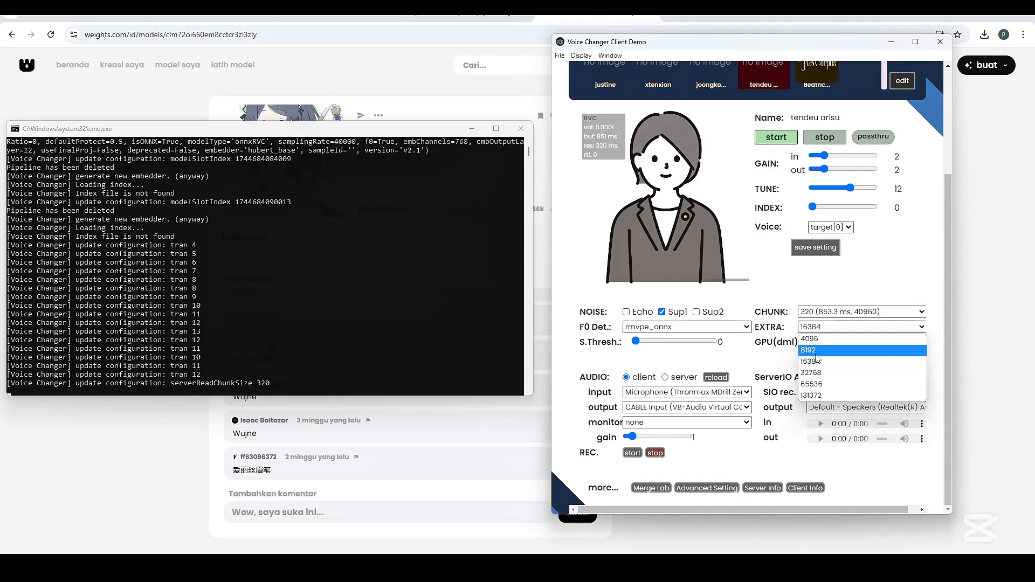
click(811, 395)
Set CHUNK back to 192 (512.0 ms, 24576) and EXTRA back to 16384
click(824, 314)
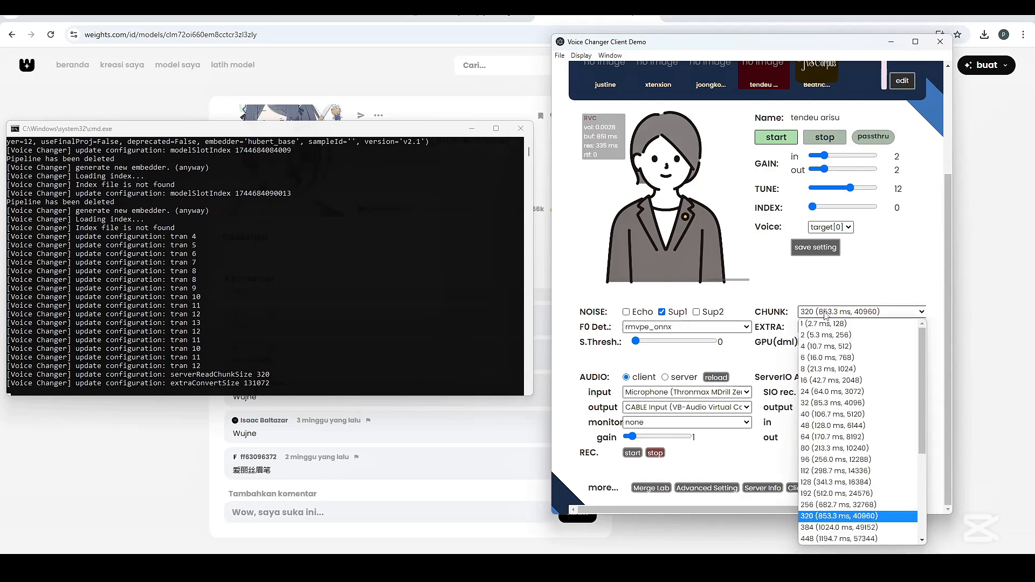
click(837, 493)
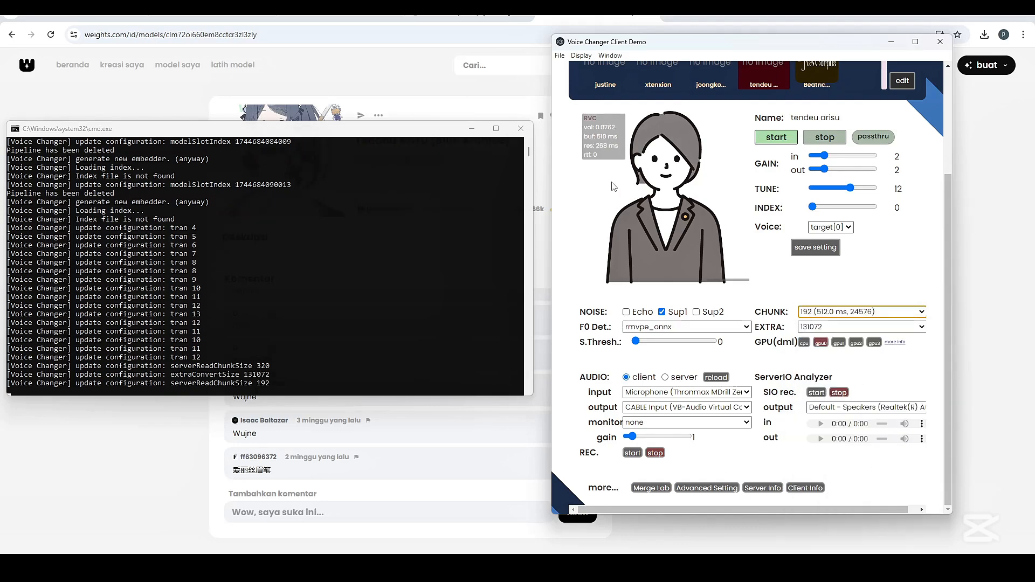
click(839, 326)
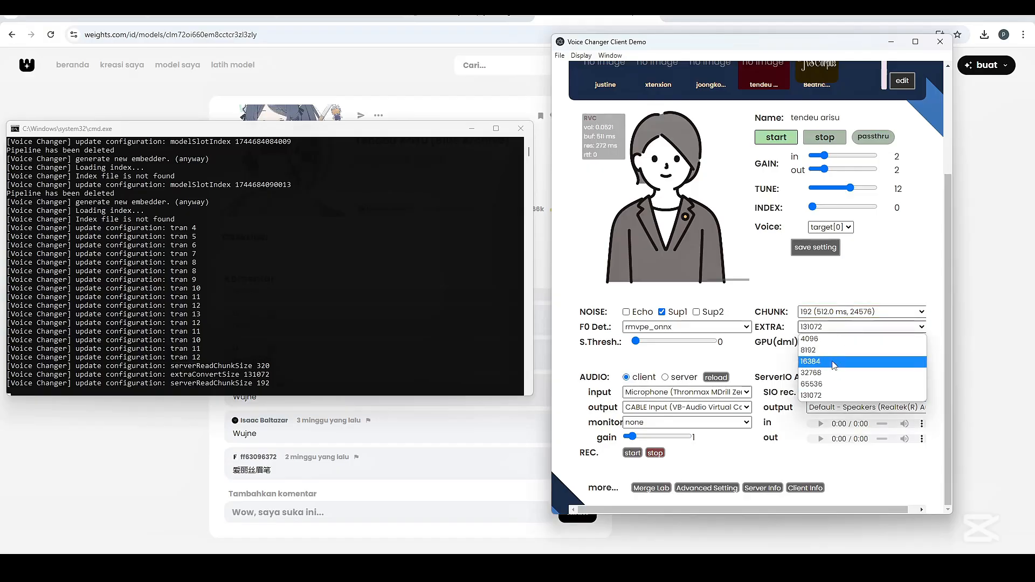
click(830, 368)
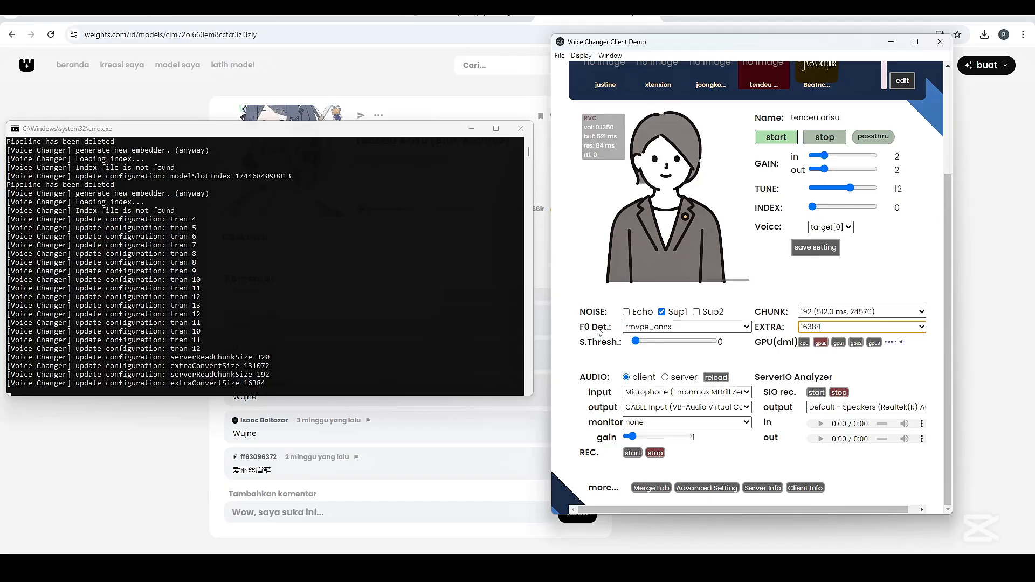
Check the F0 detector choices and keep rmvpe_onnx selected
click(633, 326)
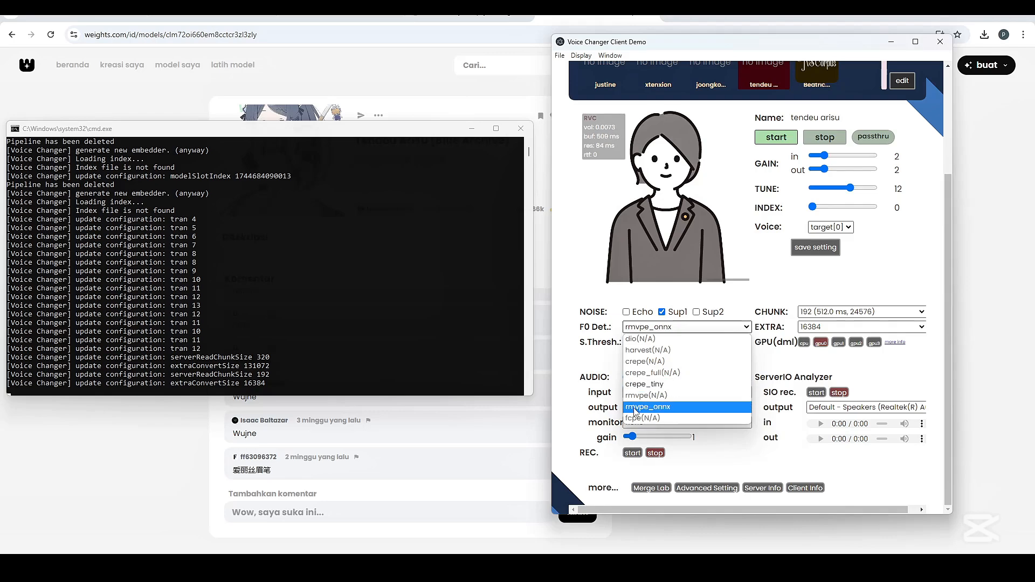
click(669, 411)
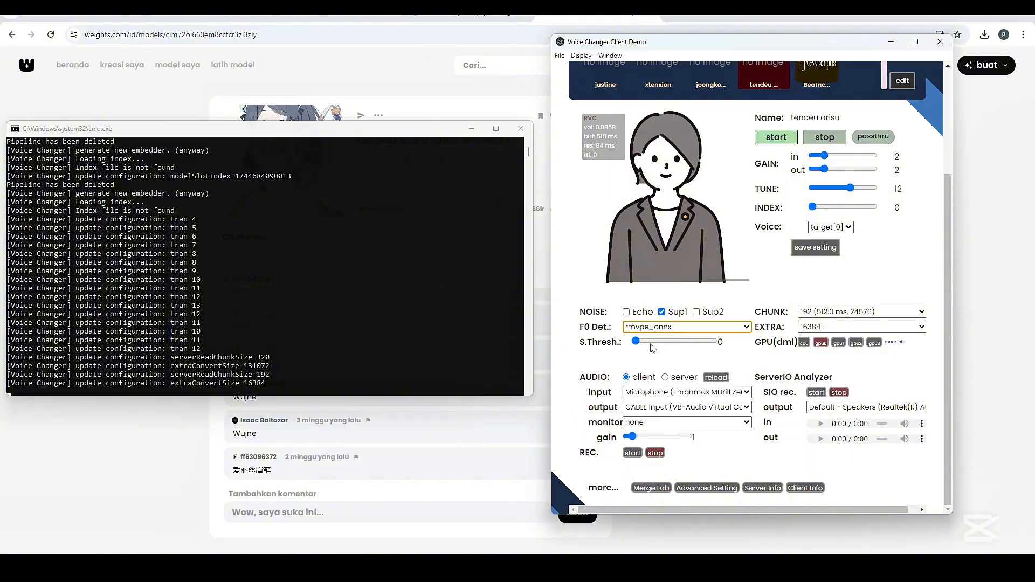
click(665, 330)
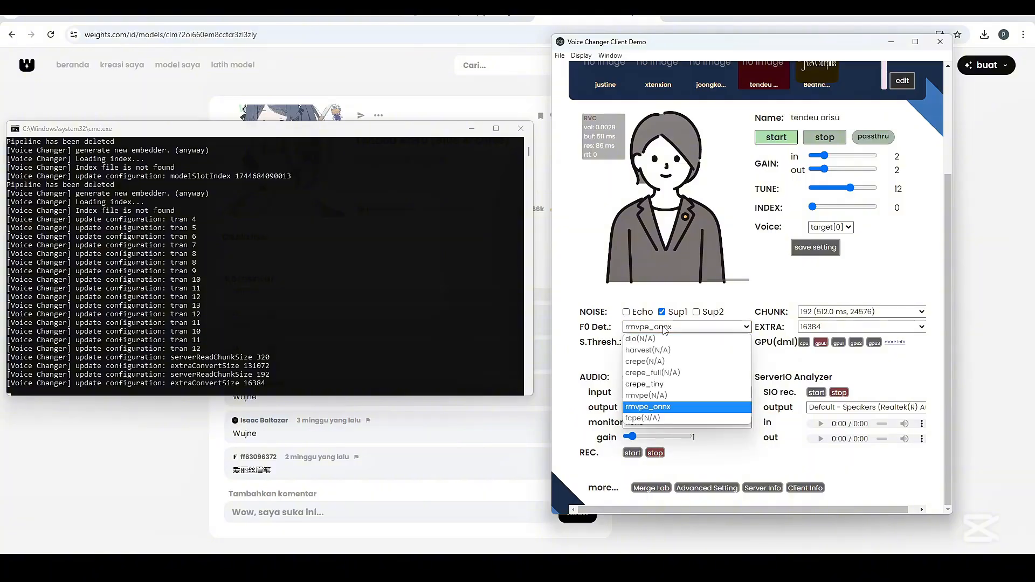
click(641, 409)
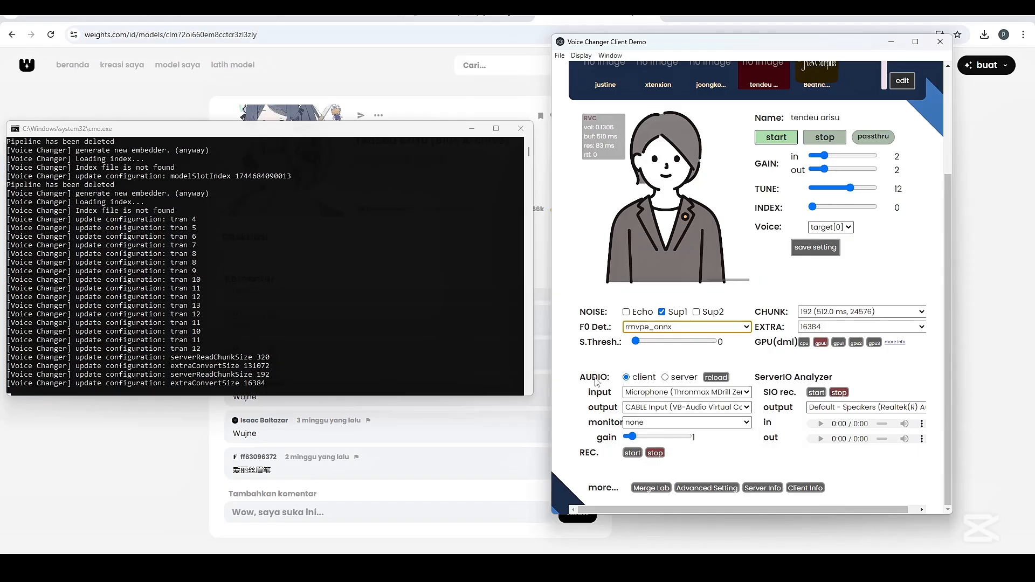
Review the client audio input and output device choices without changing them
click(748, 395)
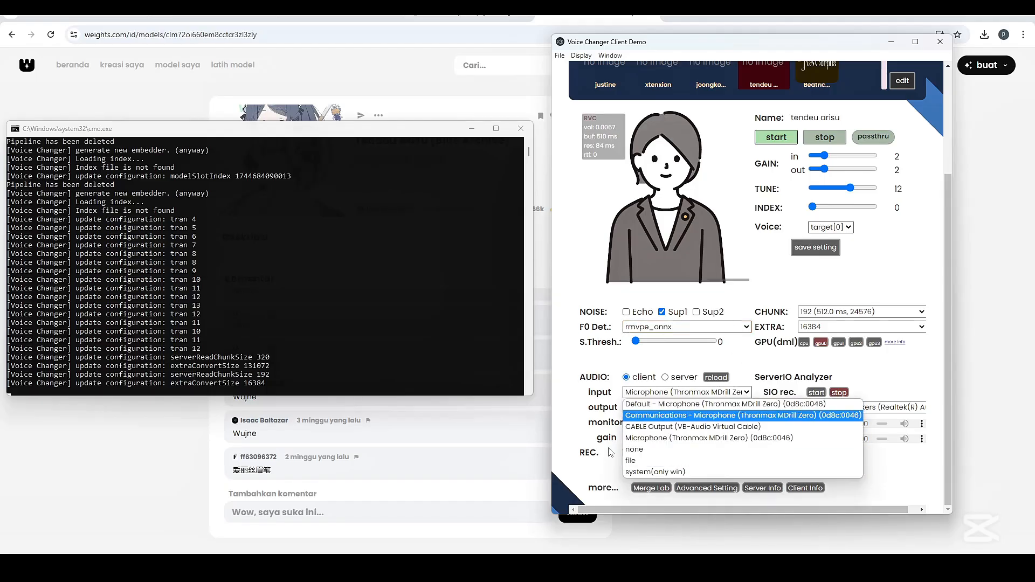
click(584, 285)
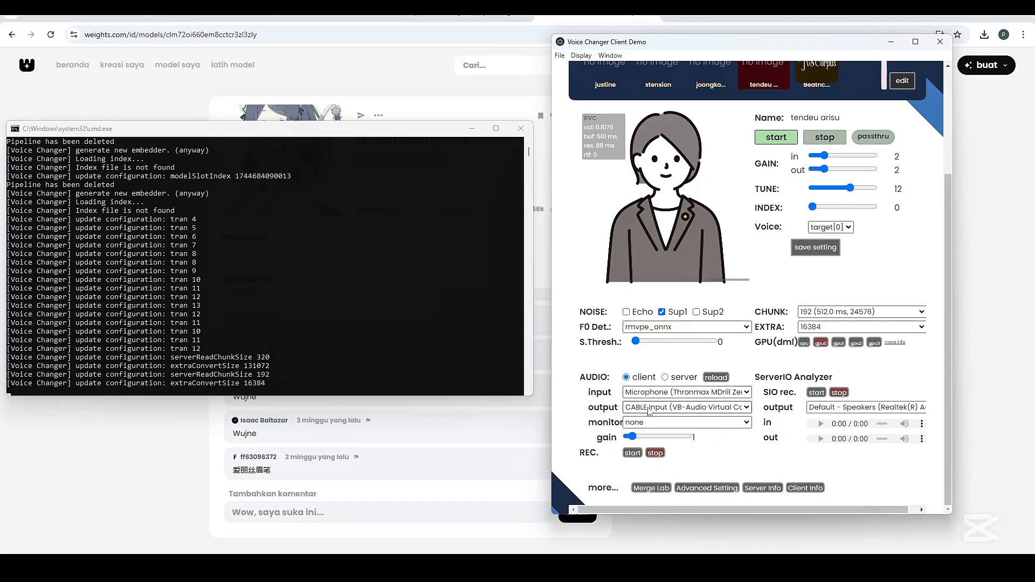
click(747, 408)
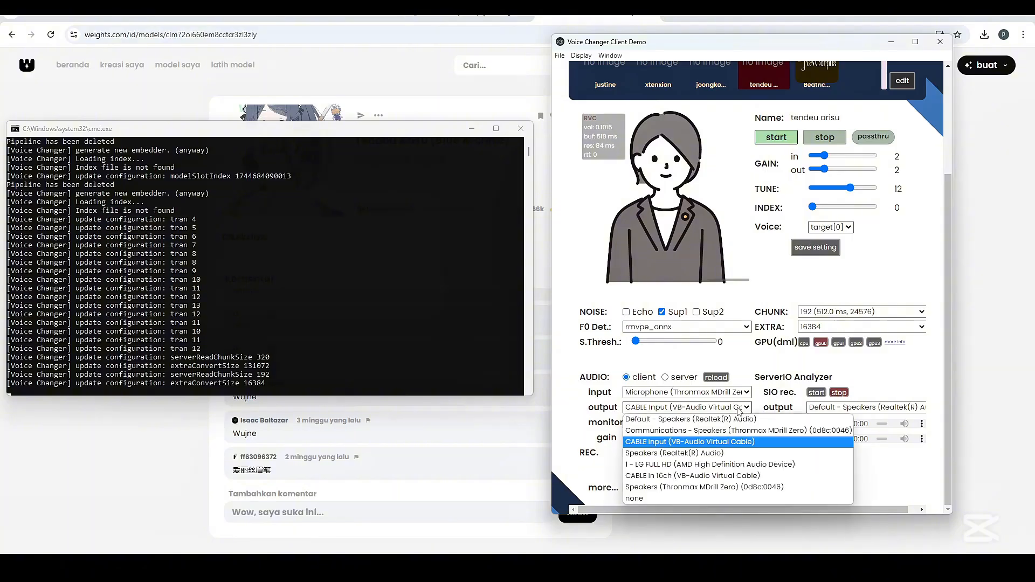
click(586, 287)
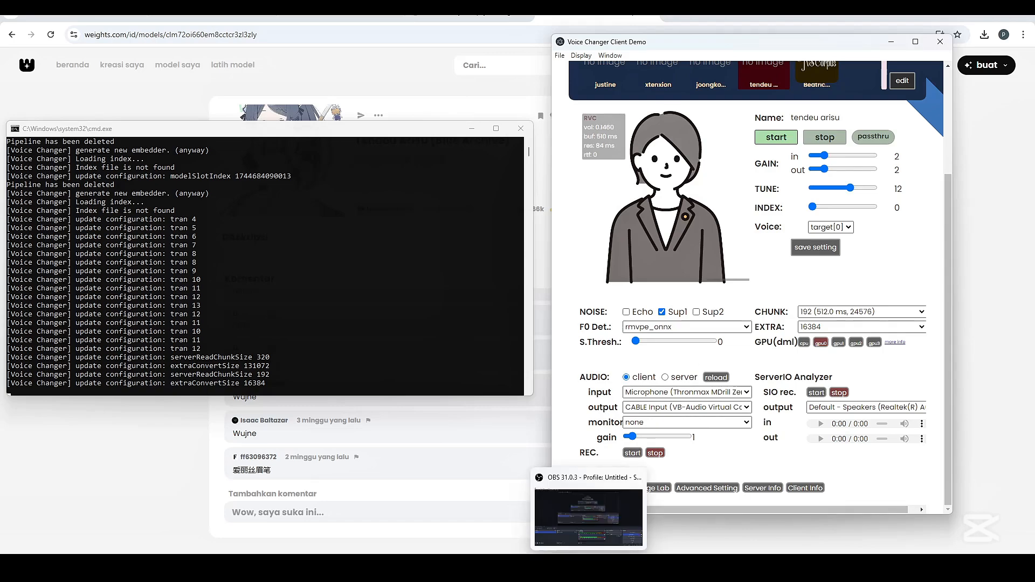
Switch to Audacity, maximize it and check the playback and recording devices in its audio setup
click(589, 568)
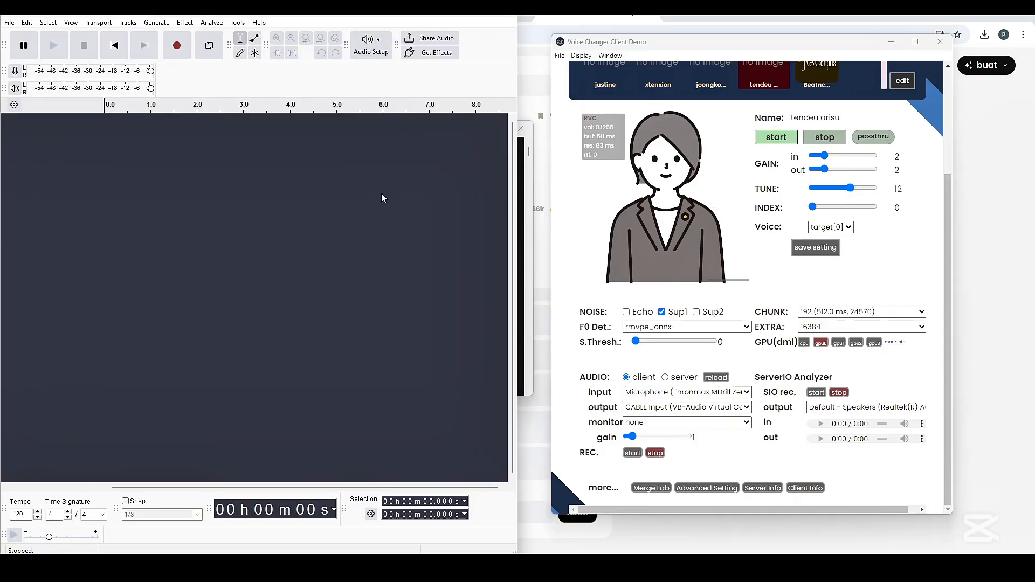
double_click(476, 19)
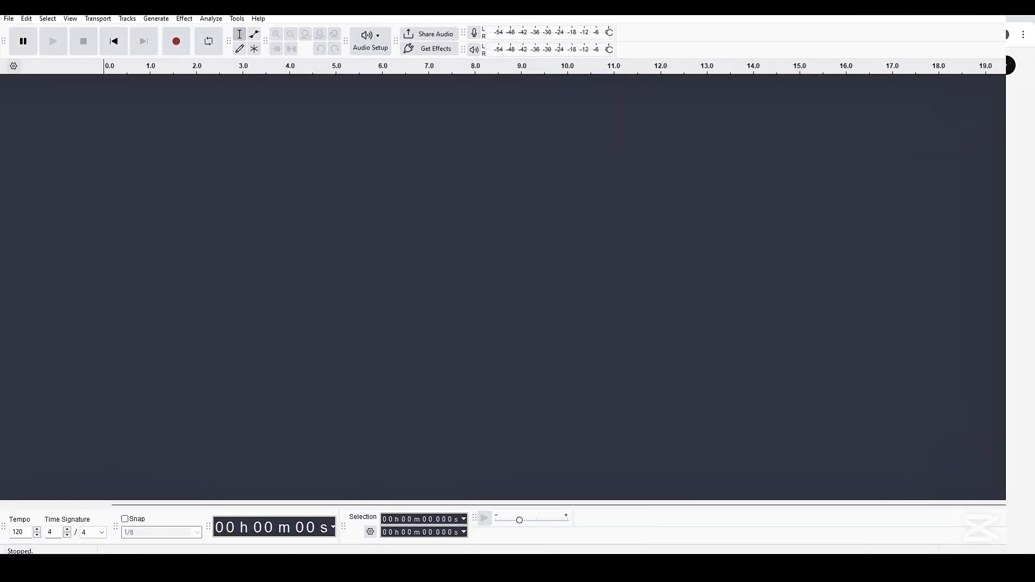
click(380, 45)
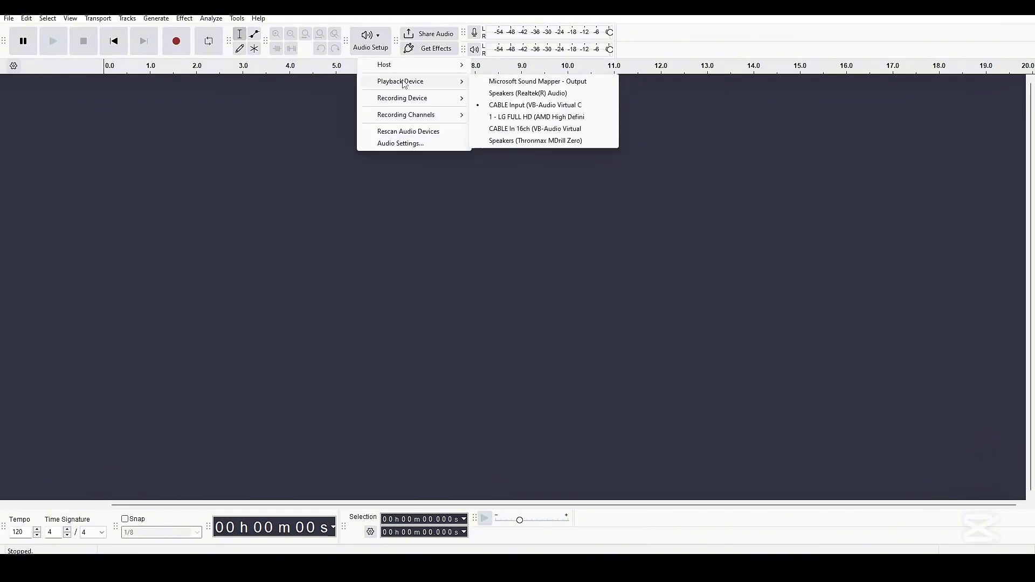
mouse_move(400, 101)
click(59, 146)
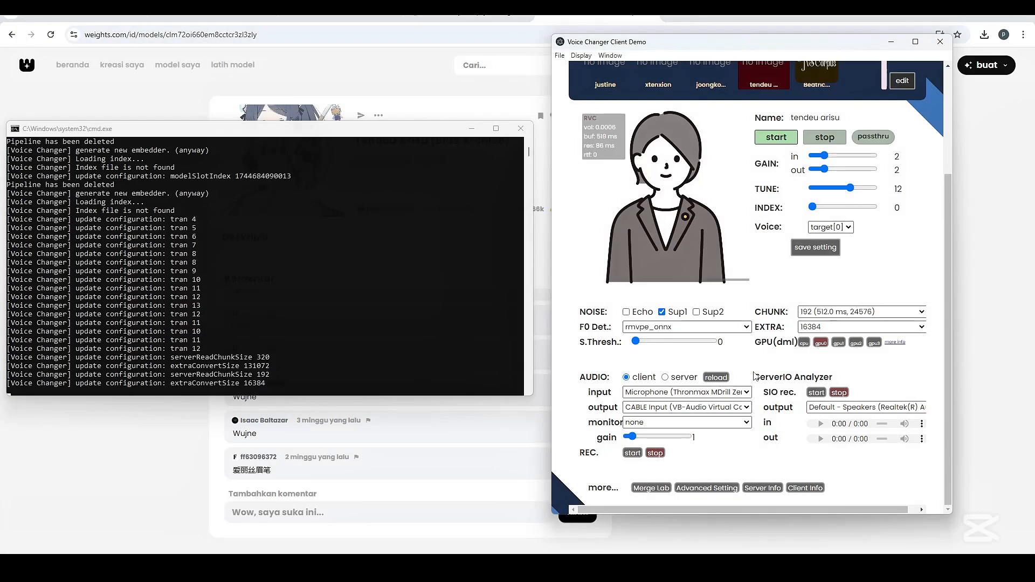
Stop the running voice conversion in the voice changer client
click(825, 138)
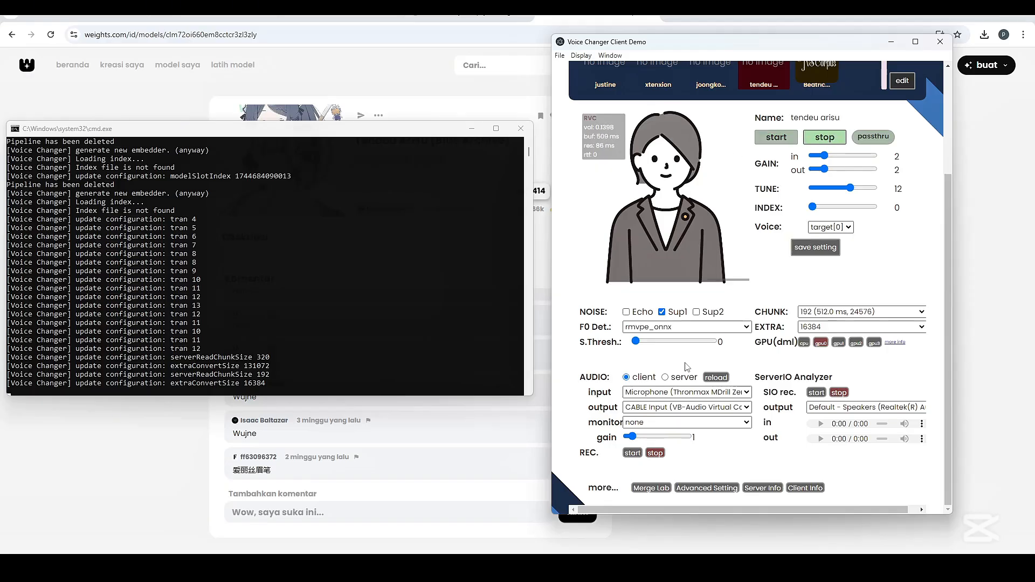